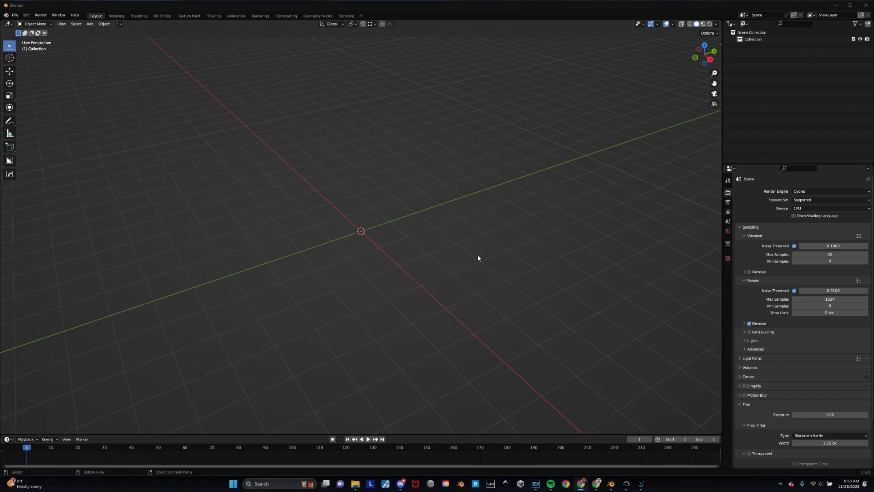
{"action": "mouse_move", "coordinate": [451, 255]}
{"action": "middle_mouse_down"}
{"action": "mouse_move", "coordinate": [357, 238]}
{"action": "mouse_move", "coordinate": [448, 245]}
{"action": "middle_mouse_up"}
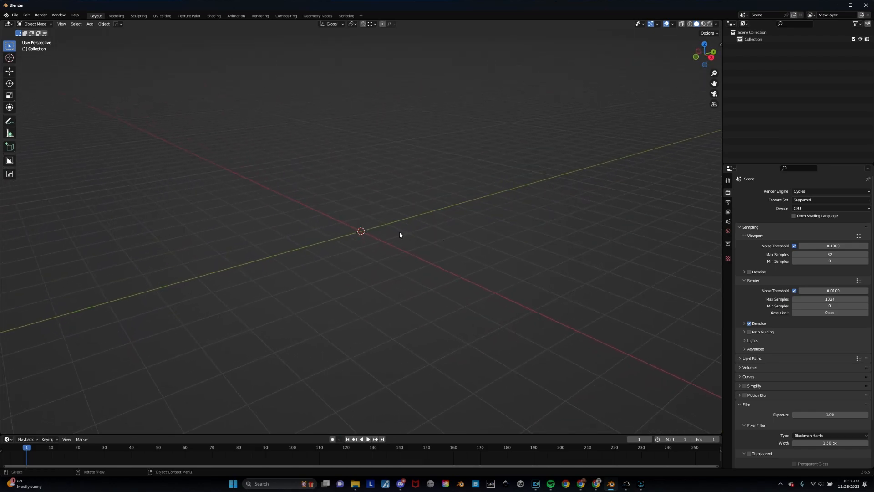
{"action": "middle_click_drag", "start_coordinate": [405, 236], "coordinate": [351, 201]}
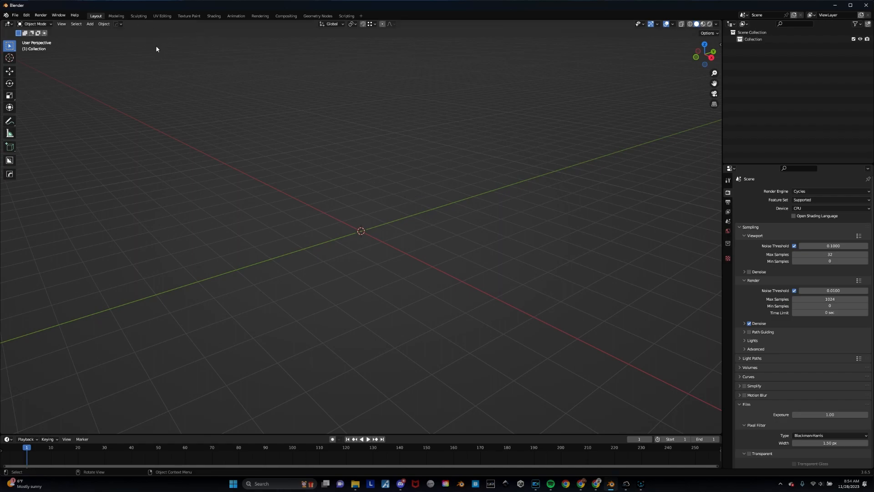
{"action": "middle_click_drag", "start_coordinate": [324, 222], "coordinate": [351, 228]}
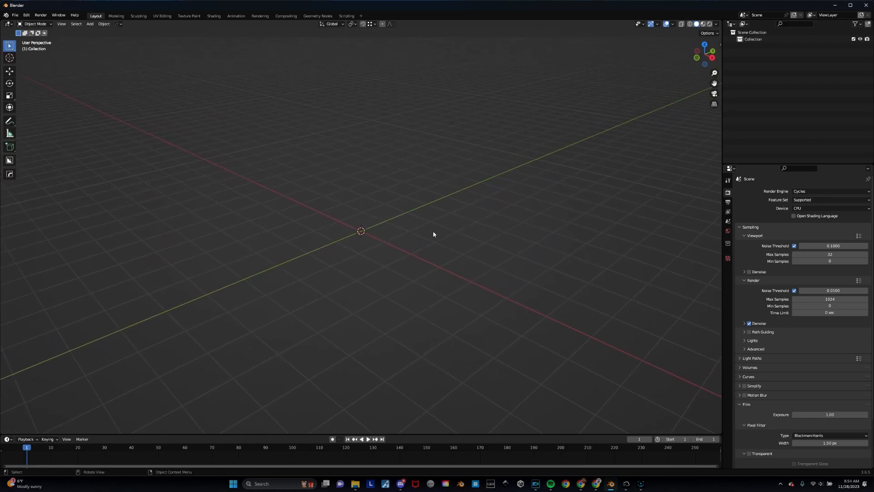
{"action": "middle_click_drag", "start_coordinate": [419, 235], "coordinate": [412, 236]}
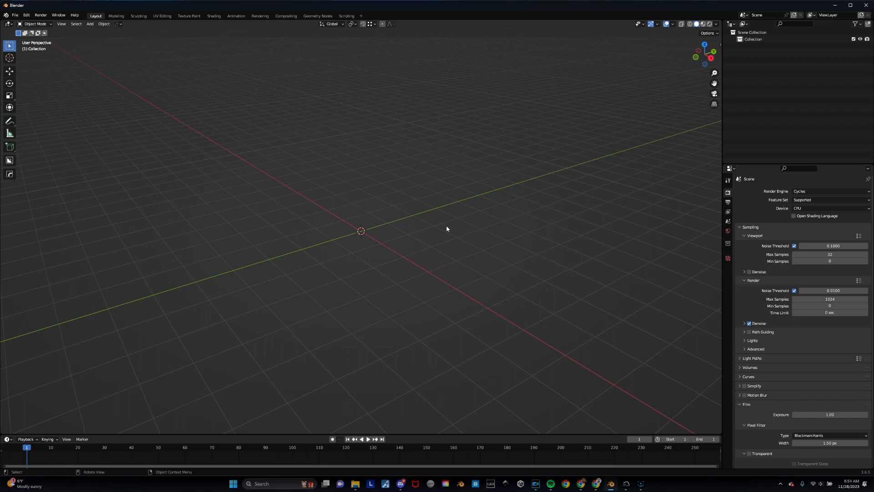
- Add a cube mesh at the world origin of the empty scene
{"action": "key", "text": "shift+a"}
{"action": "mouse_move", "coordinate": [394, 223]}
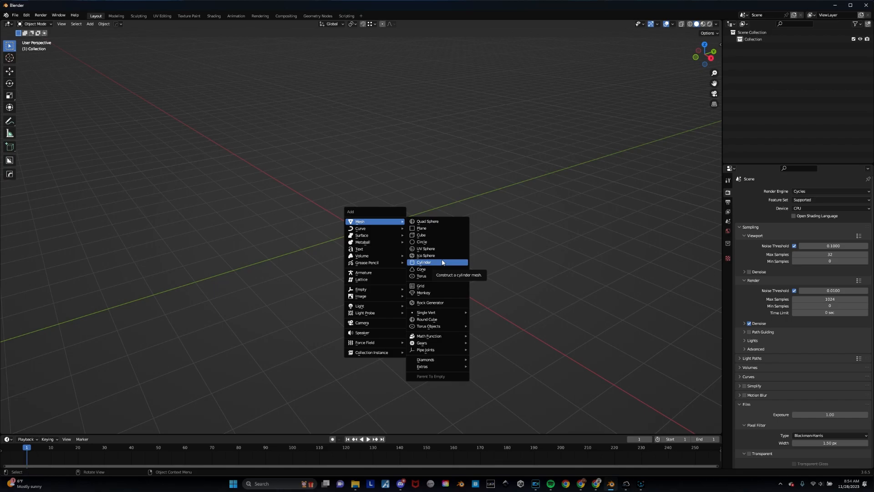
{"action": "left_click", "coordinate": [435, 234]}
{"action": "middle_click_drag", "start_coordinate": [435, 232], "coordinate": [468, 215]}
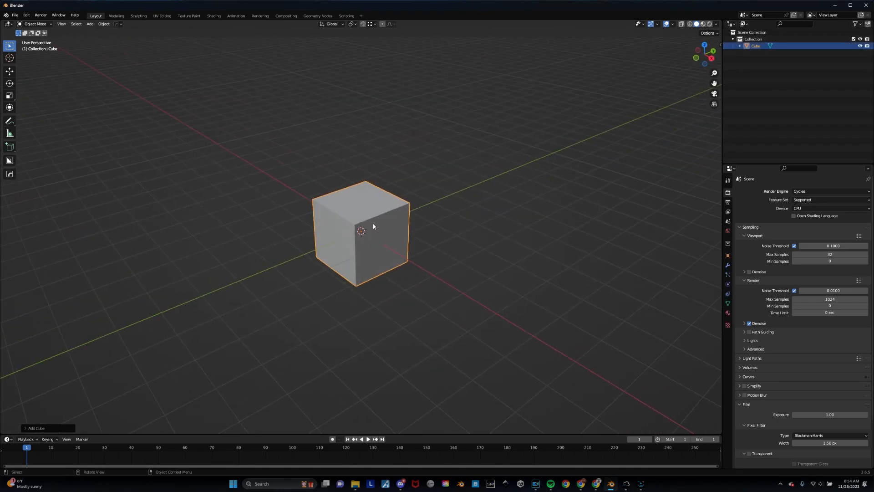
{"action": "scroll", "coordinate": [373, 225], "scroll_direction": "up", "scroll_amount": 4}
{"action": "scroll", "coordinate": [374, 224], "scroll_direction": "down", "scroll_amount": 3}
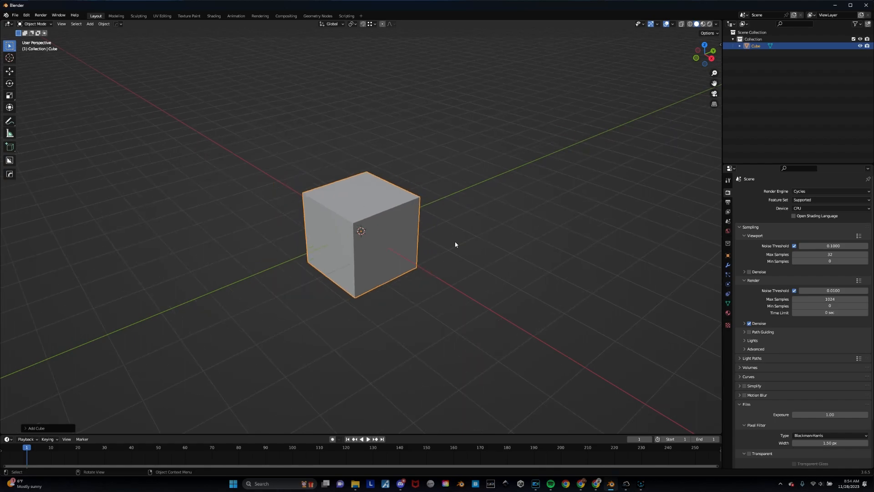
{"action": "mouse_move", "coordinate": [457, 246]}
{"action": "middle_mouse_down"}
{"action": "mouse_move", "coordinate": [458, 234]}
{"action": "mouse_move", "coordinate": [449, 248]}
{"action": "middle_mouse_up"}
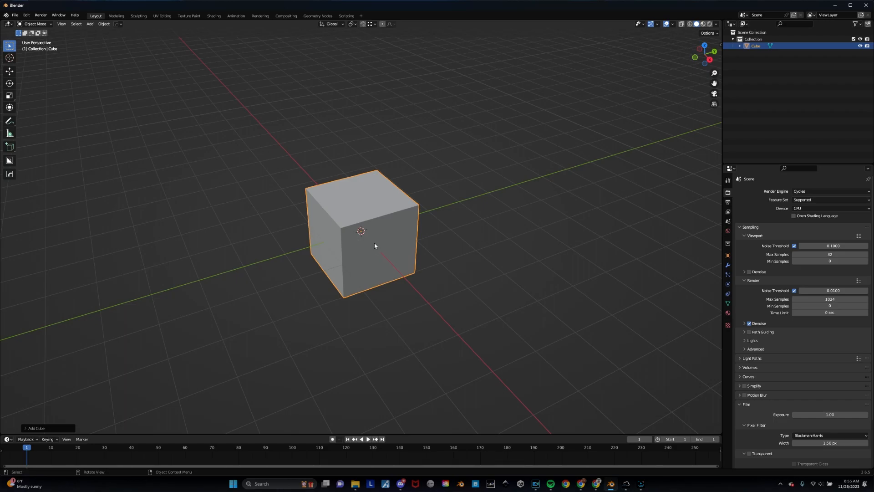
- Put the cube in Edit Mode with face selection and select a side face followed by the top face
{"action": "key", "text": "ctrl+Tab"}
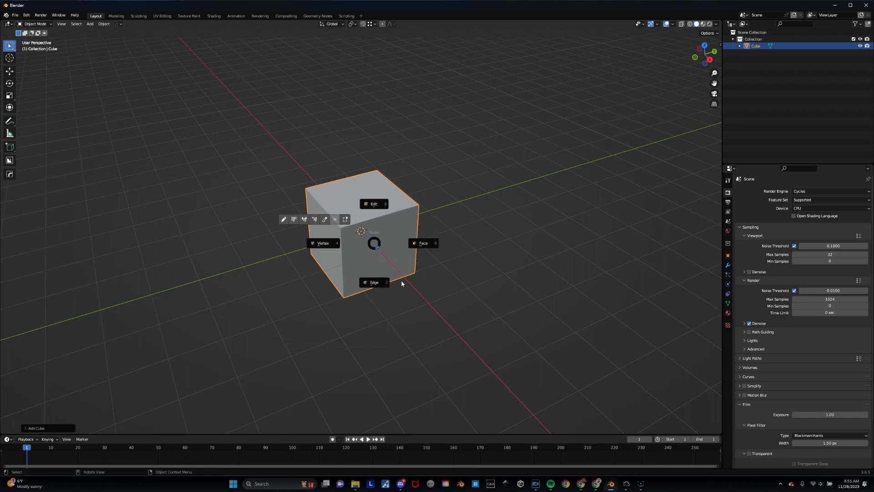
{"action": "left_click", "coordinate": [430, 278]}
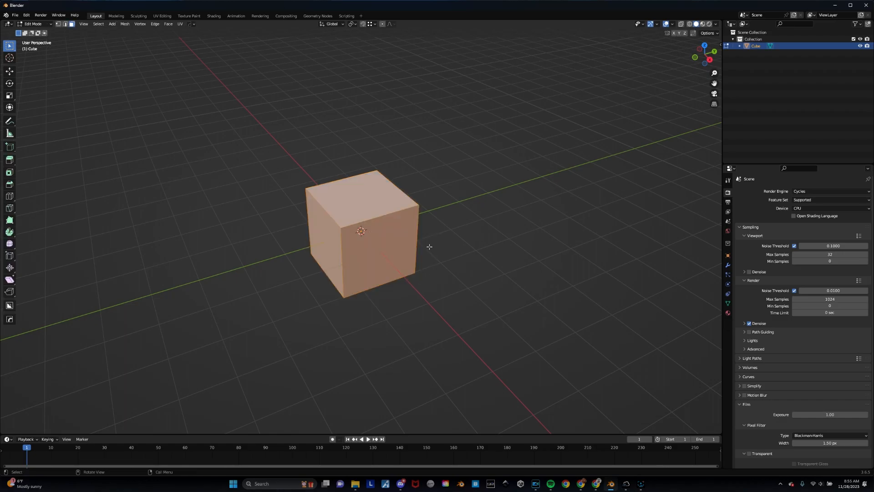
{"action": "left_click", "coordinate": [368, 247]}
{"action": "left_click", "coordinate": [367, 207]}
- Delete the cube's bottom face, leaving its underside open
{"action": "middle_click_drag", "start_coordinate": [349, 279], "coordinate": [355, 260]}
{"action": "left_click", "coordinate": [347, 265]}
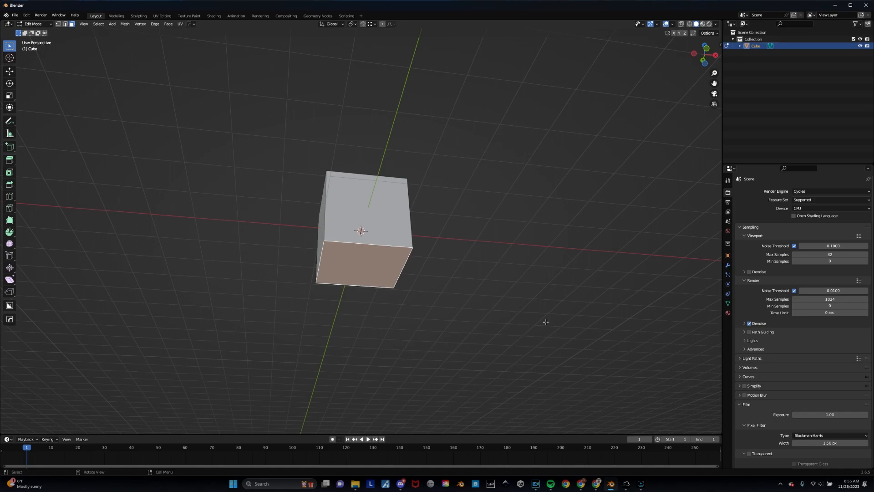
{"action": "key", "text": "x"}
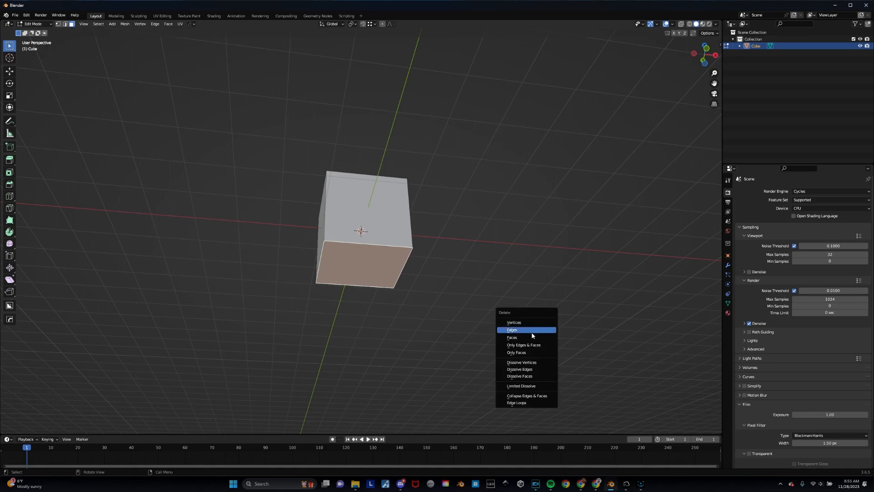
{"action": "left_click", "coordinate": [531, 337]}
{"action": "middle_click_drag", "start_coordinate": [519, 299], "coordinate": [484, 313]}
{"action": "middle_click_drag", "start_coordinate": [448, 269], "coordinate": [418, 278]}
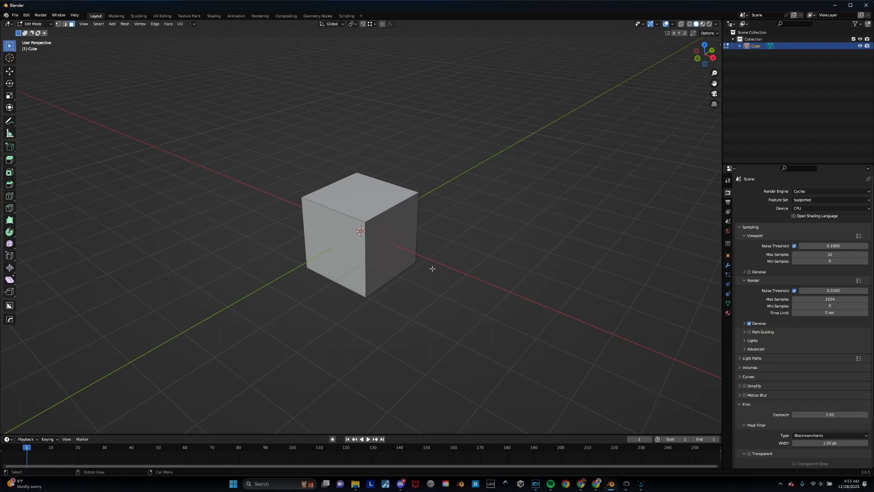
- View the open-bottomed cube in the front, back and left orthographic views
{"action": "key", "text": "KP_1"}
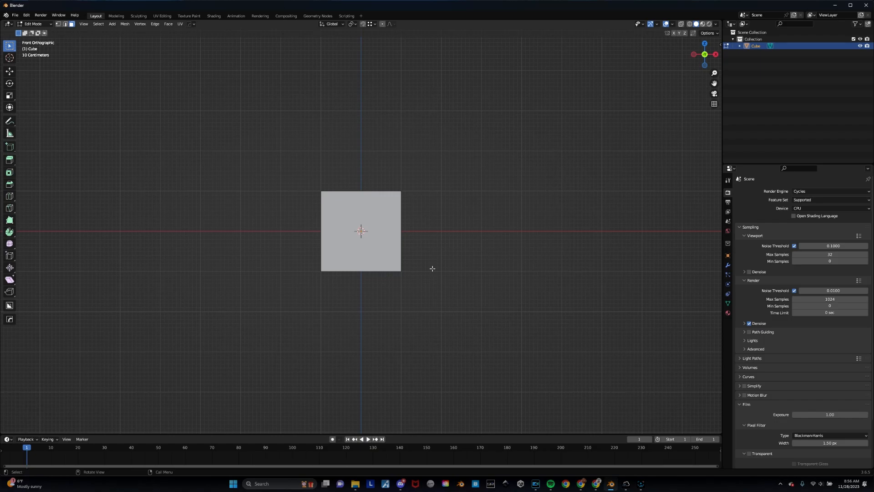
{"action": "key", "text": "shift"}
{"action": "key", "text": "ctrl+KP_1"}
{"action": "key", "text": "ctrl+KP_3"}
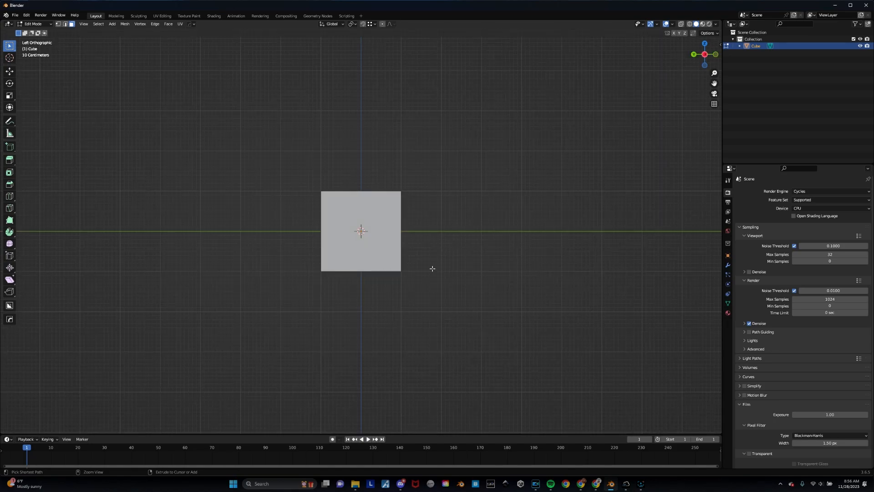
{"action": "middle_click_drag", "start_coordinate": [437, 250], "coordinate": [376, 267]}
- Select the cube's left face as a reference, compare the right, left, front, back and top views, and clear the selection
{"action": "left_click", "coordinate": [377, 266]}
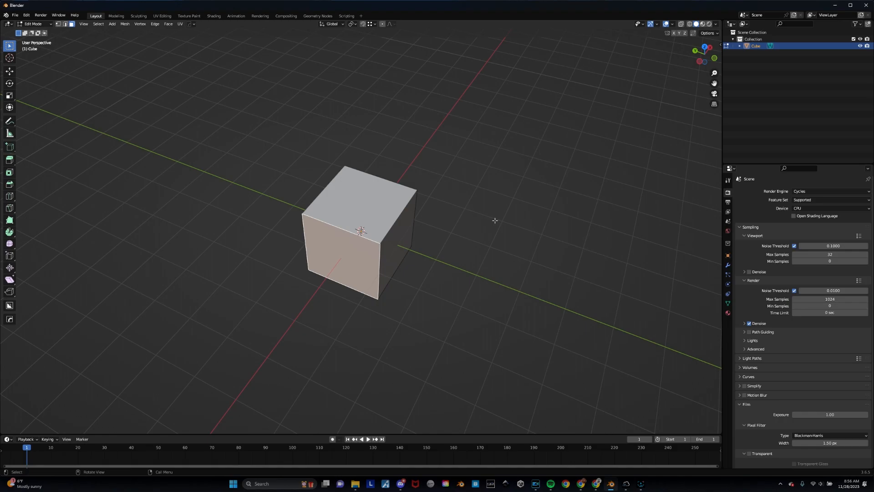
{"action": "key", "text": "KP_1"}
{"action": "key", "text": "KP_3"}
{"action": "key", "text": "ctrl+KP_1"}
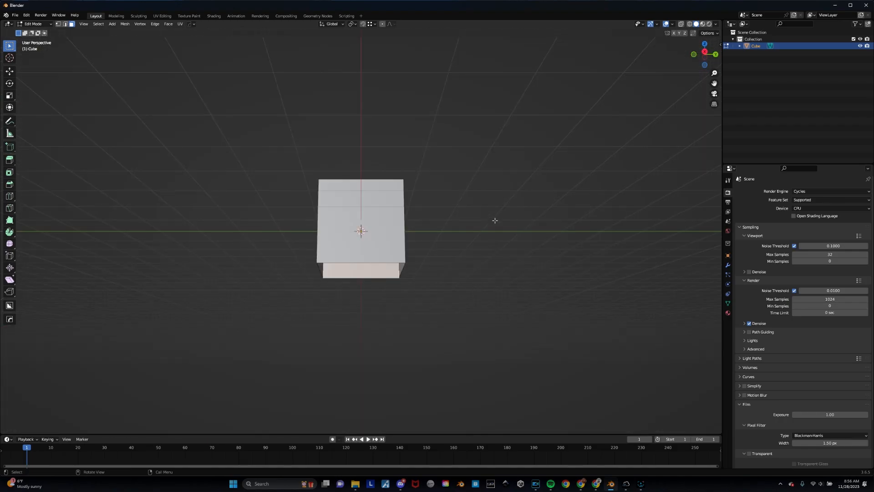
{"action": "key", "text": "ctrl+KP_3"}
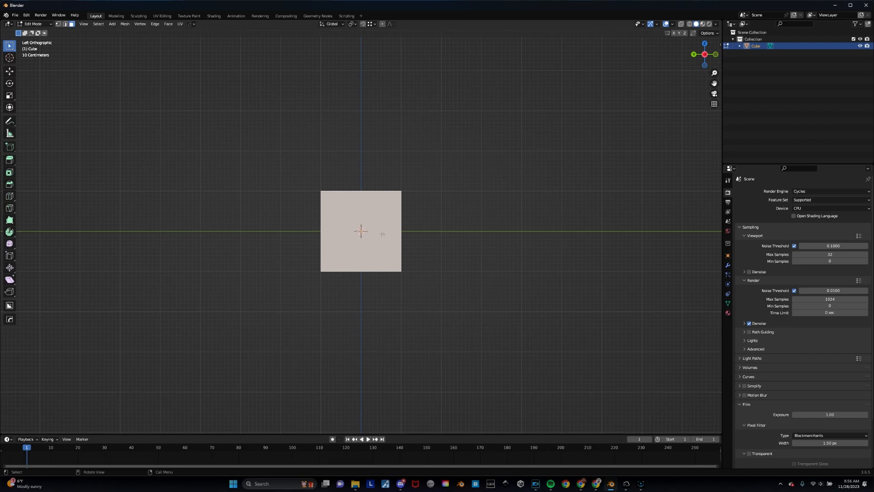
{"action": "key", "text": "KP_3"}
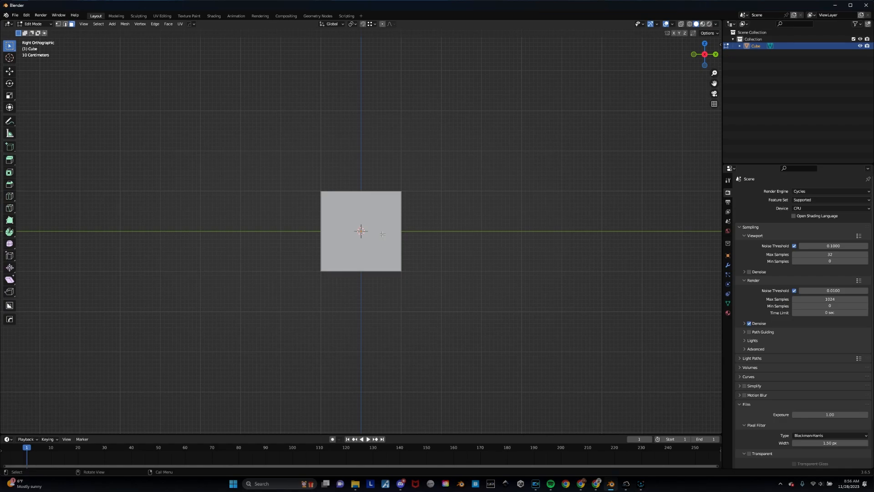
{"action": "key", "text": "ctrl+KP_3"}
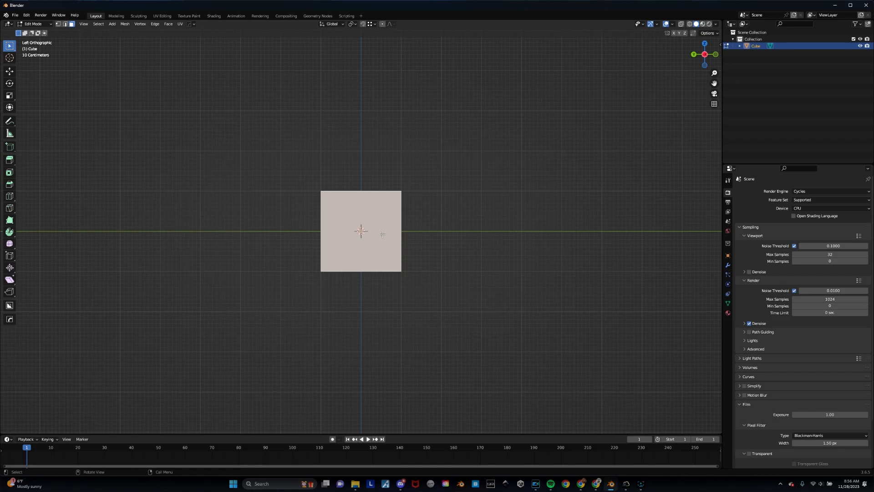
{"action": "key", "text": "KP_1"}
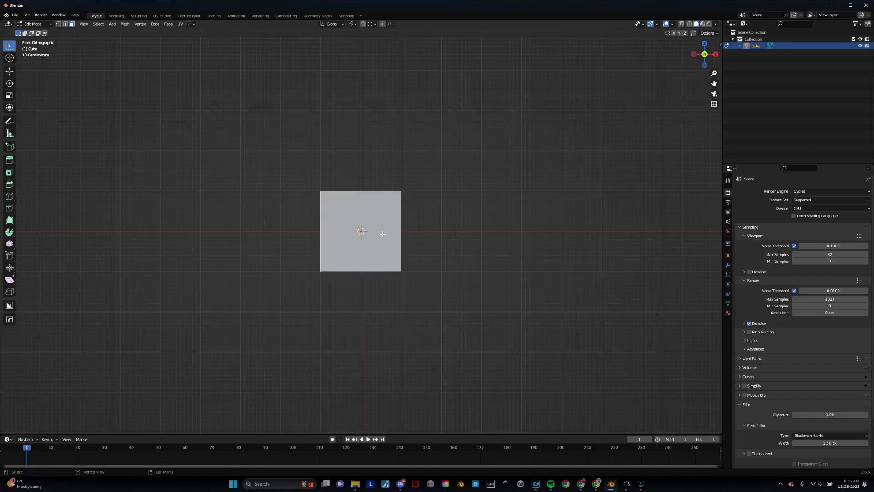
{"action": "key", "text": "ctrl+KP_1"}
{"action": "key", "text": "KP_7"}
{"action": "middle_click_drag", "start_coordinate": [362, 240], "coordinate": [365, 203]}
{"action": "scroll", "coordinate": [364, 203], "scroll_direction": "up", "scroll_amount": 4}
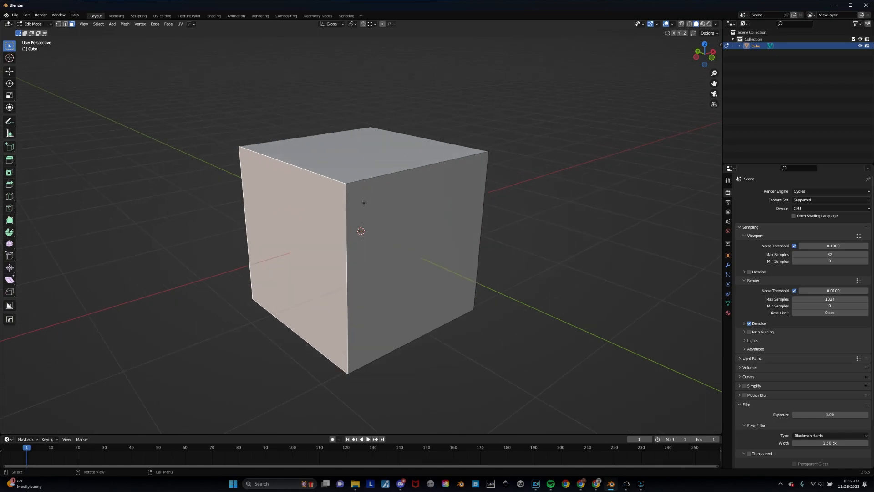
{"action": "scroll", "coordinate": [350, 193], "scroll_direction": "down", "scroll_amount": 3}
{"action": "left_click", "coordinate": [507, 217]}
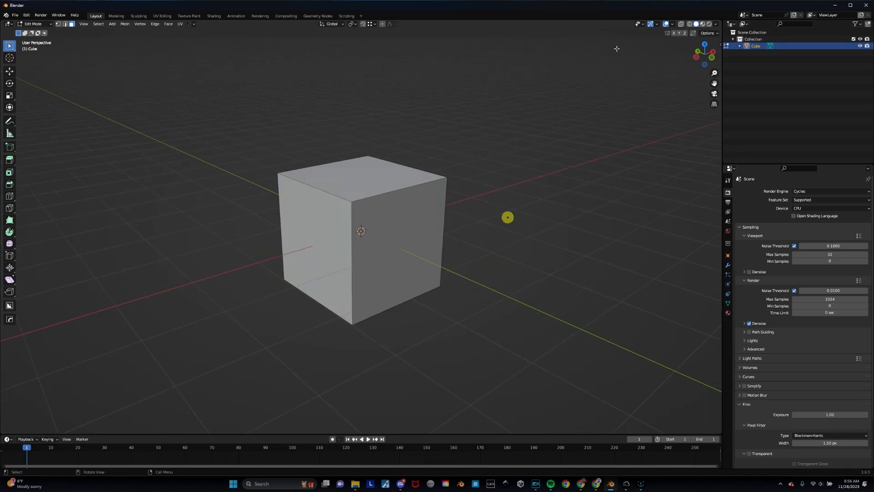
- Switch to vertex selection and try moving one upper corner vertex of the cube
{"action": "scroll", "coordinate": [465, 178], "scroll_direction": "down", "scroll_amount": 2}
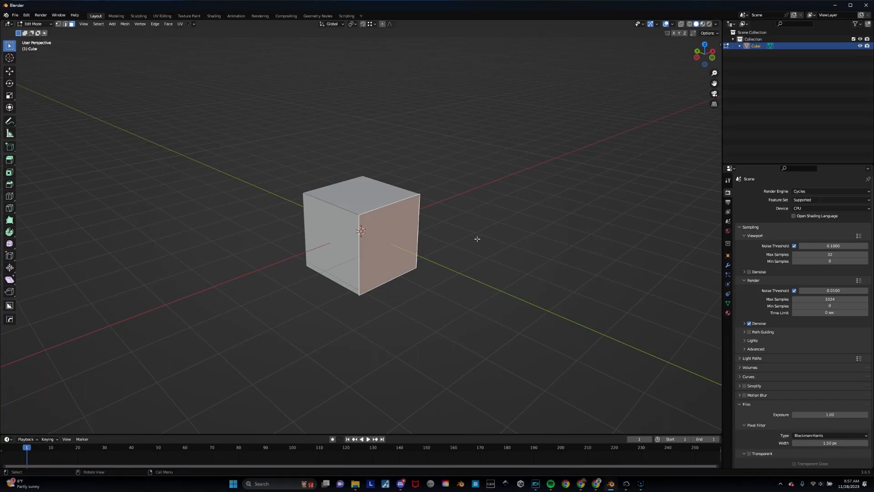
{"action": "middle_click_drag", "start_coordinate": [477, 238], "coordinate": [477, 238]}
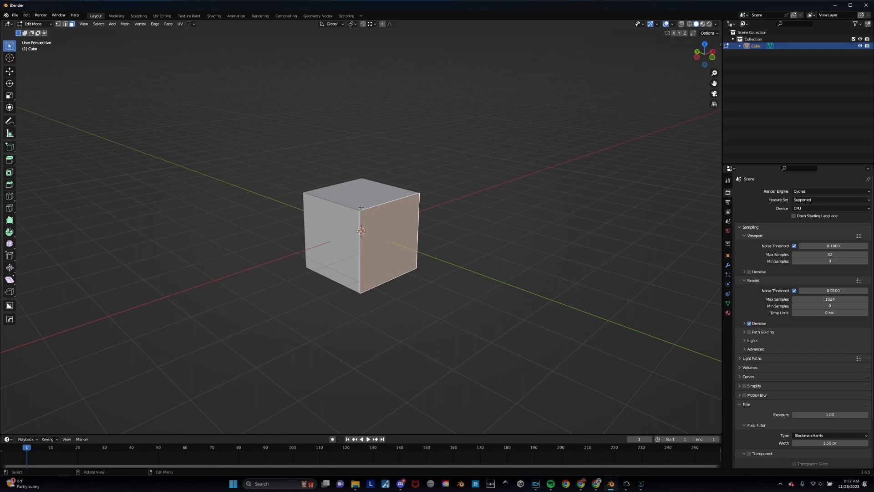
{"action": "middle_click_drag", "start_coordinate": [360, 203], "coordinate": [361, 207]}
{"action": "key", "text": "ctrl+Tab"}
{"action": "left_click", "coordinate": [405, 200]}
{"action": "left_click", "coordinate": [420, 193]}
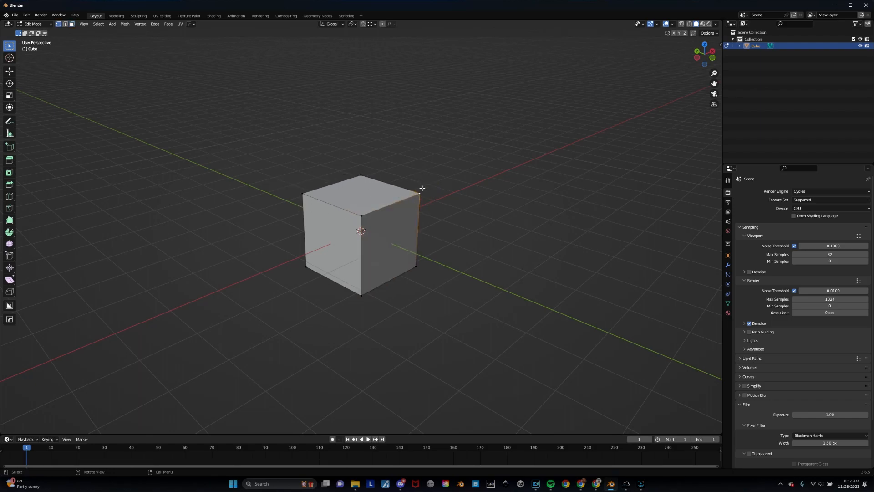
{"action": "key", "text": "g"}
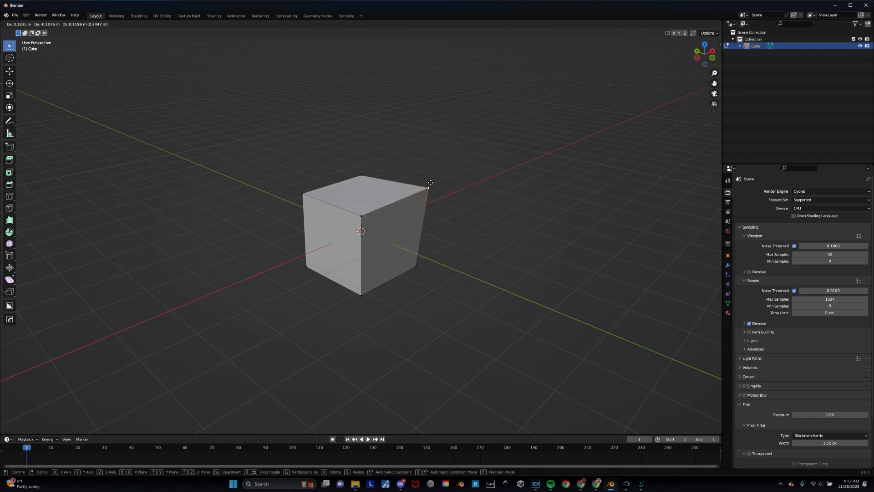
{"action": "key", "text": "Escape"}
- Return to face selection, try moving the cube's top face freely, and clear the selection
{"action": "key", "text": "ctrl+Tab"}
{"action": "left_click", "coordinate": [403, 196]}
{"action": "left_click", "coordinate": [355, 195]}
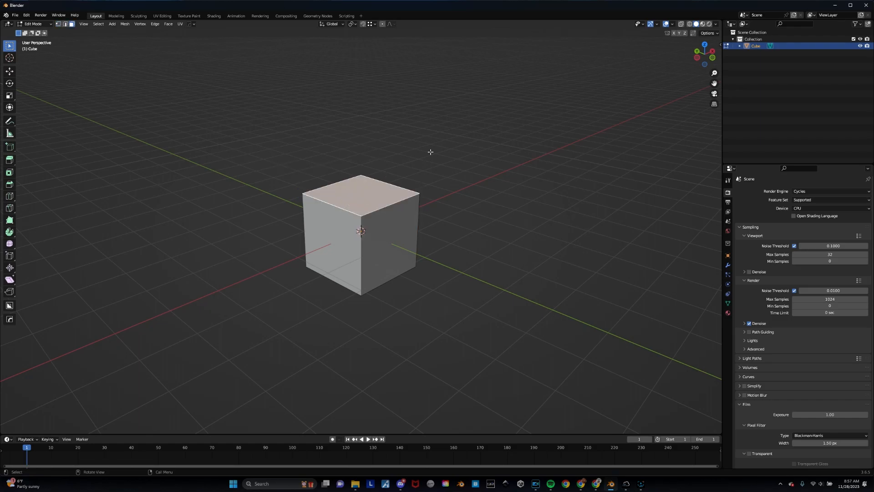
{"action": "key", "text": "g"}
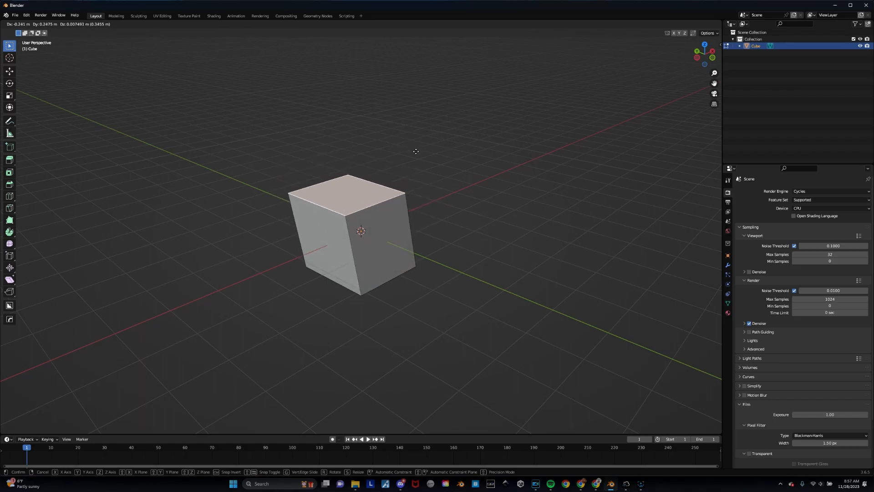
{"action": "key", "text": "Escape"}
{"action": "left_click", "coordinate": [444, 213]}
- Extrude the cube's top face straight up, roughly doubling the block's height
{"action": "scroll", "coordinate": [464, 181], "scroll_direction": "down", "scroll_amount": 2}
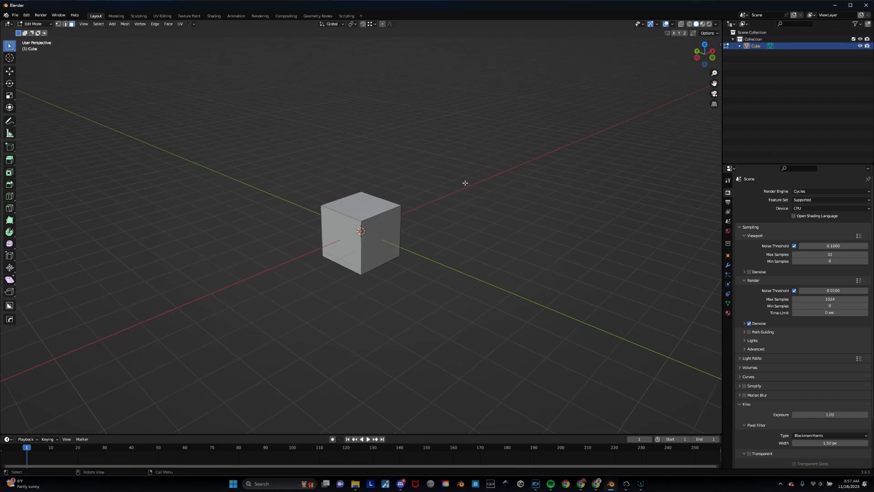
{"action": "scroll", "coordinate": [401, 224], "scroll_direction": "up", "scroll_amount": 3}
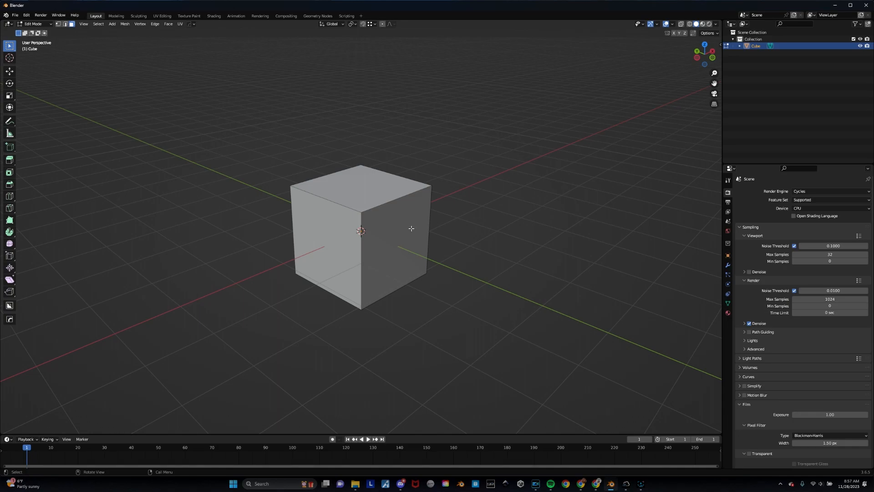
{"action": "mouse_move", "coordinate": [411, 228]}
{"action": "middle_mouse_down"}
{"action": "mouse_move", "coordinate": [491, 228]}
{"action": "mouse_move", "coordinate": [411, 231]}
{"action": "middle_mouse_up"}
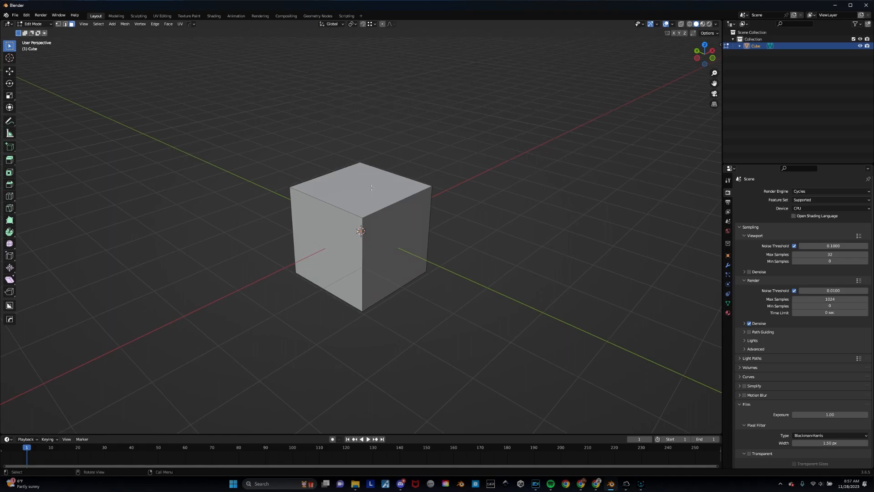
{"action": "left_click", "coordinate": [372, 186]}
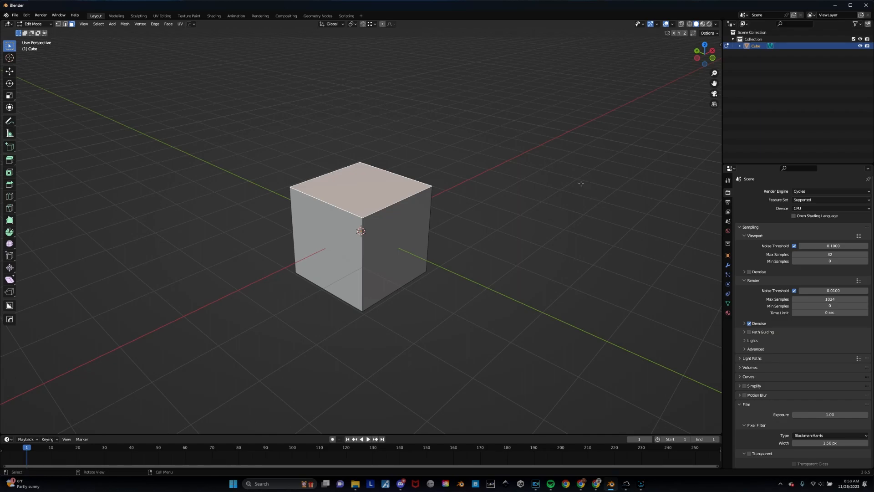
{"action": "key", "text": "e"}
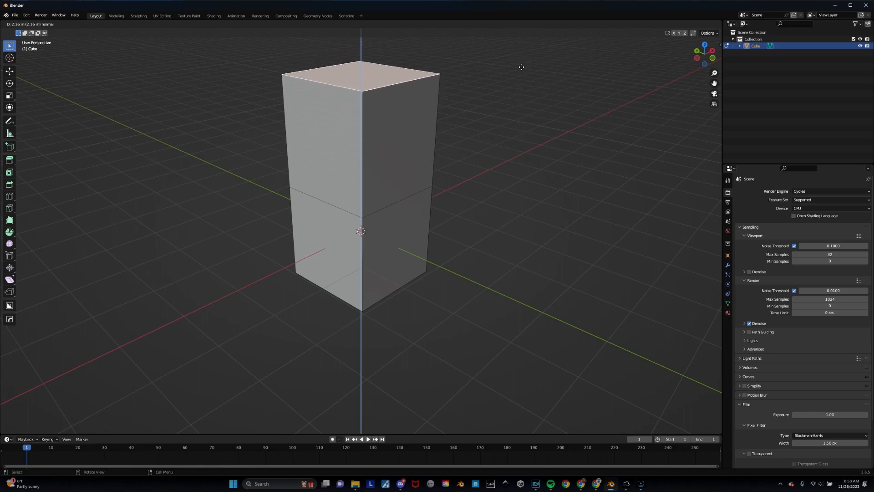
{"action": "left_click", "coordinate": [507, 90]}
{"action": "middle_click_drag", "start_coordinate": [553, 167], "coordinate": [473, 183]}
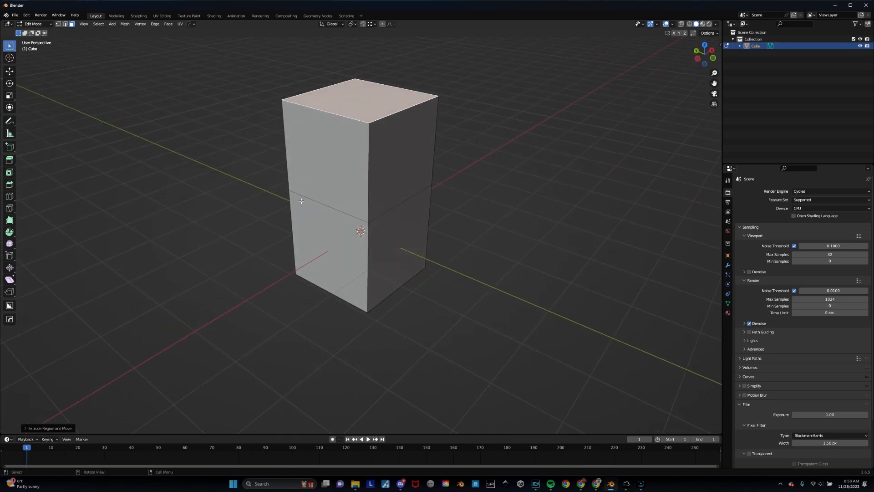
- Undo the extrusion of the cube's top face
{"action": "mouse_move", "coordinate": [422, 201]}
{"action": "middle_mouse_down"}
{"action": "mouse_move", "coordinate": [385, 196]}
{"action": "mouse_move", "coordinate": [433, 197]}
{"action": "middle_mouse_up"}
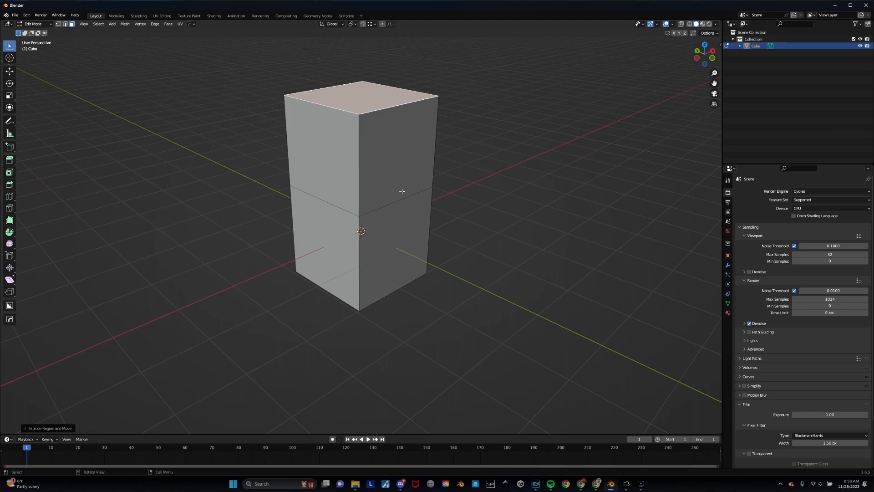
{"action": "key", "text": "ctrl"}
{"action": "key", "text": "ctrl+z"}
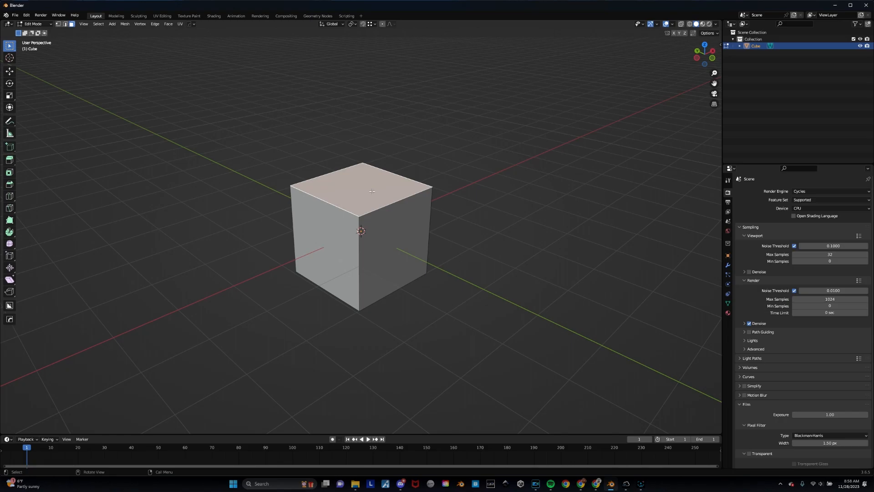
- Move the cube's top face straight up along Z by about 2.4 m
{"action": "key", "text": "g"}
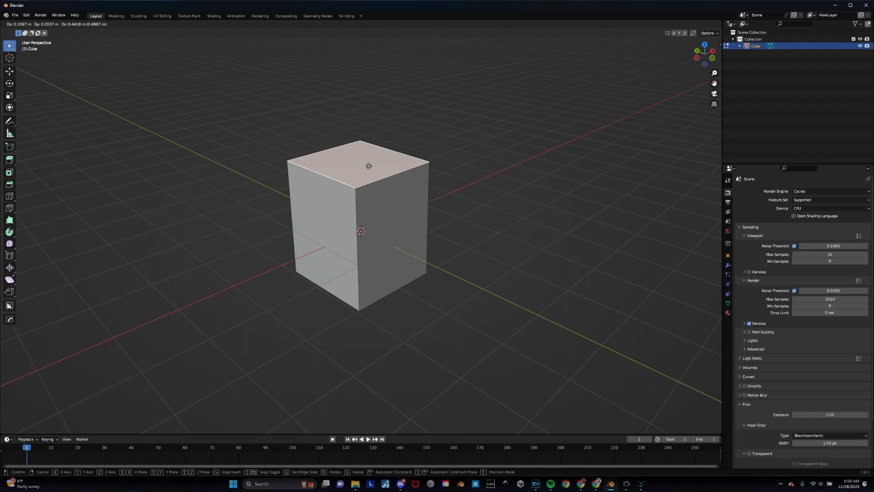
{"action": "key", "text": "z"}
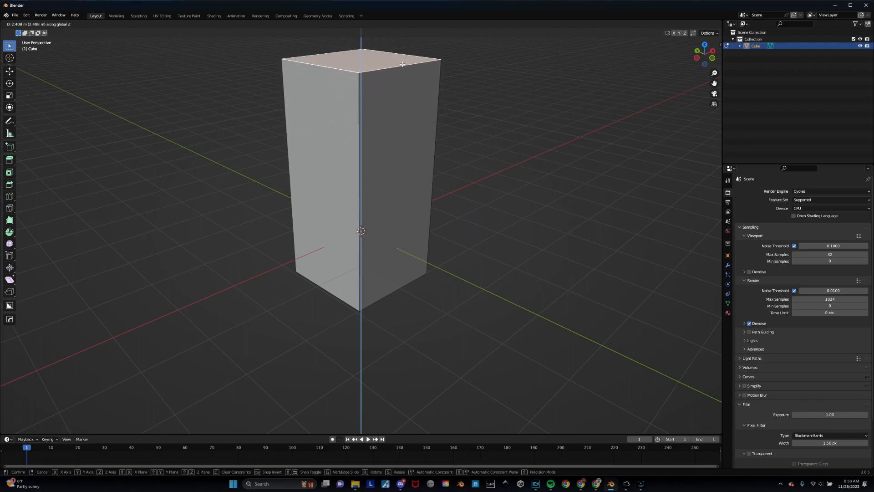
{"action": "left_click", "coordinate": [401, 65]}
{"action": "middle_click_drag", "start_coordinate": [427, 166], "coordinate": [384, 173]}
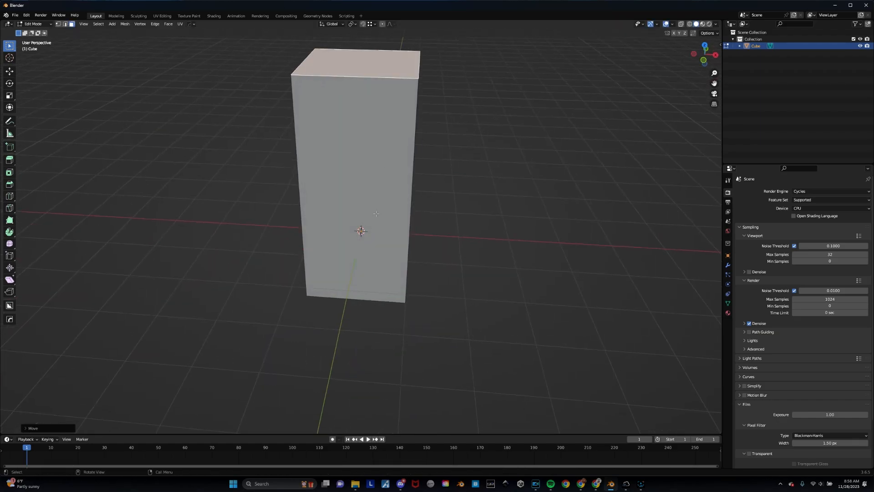
{"action": "middle_click_drag", "start_coordinate": [332, 190], "coordinate": [418, 183]}
{"action": "middle_click_drag", "start_coordinate": [371, 133], "coordinate": [417, 154]}
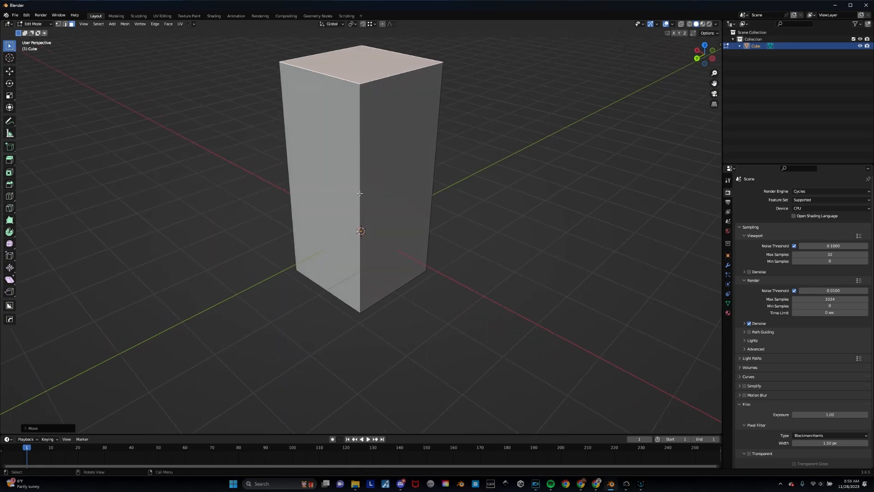
- Add five evenly spaced horizontal loop cuts around the tall block, keeping them centred
{"action": "key", "text": "ctrl+r"}
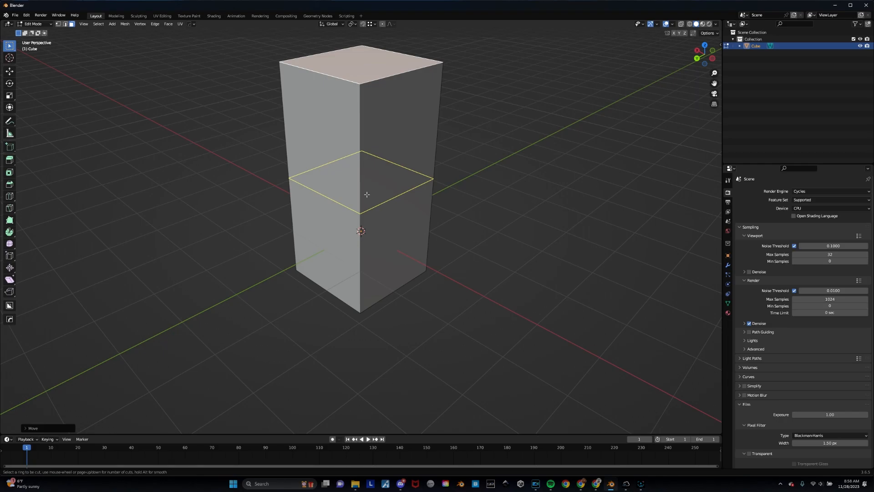
{"action": "scroll", "coordinate": [366, 194], "scroll_direction": "up", "scroll_amount": 8}
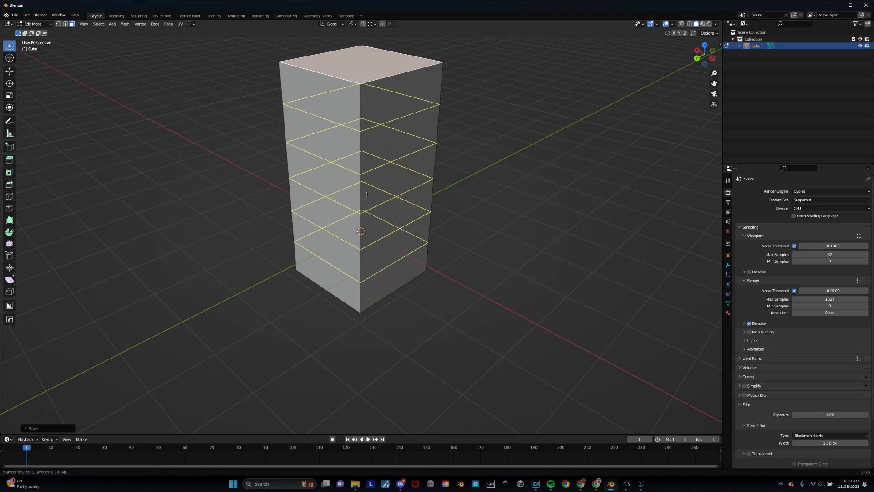
{"action": "scroll", "coordinate": [366, 194], "scroll_direction": "down", "scroll_amount": 8}
{"action": "scroll", "coordinate": [367, 195], "scroll_direction": "up", "scroll_amount": 5}
{"action": "left_click", "coordinate": [366, 194]}
{"action": "right_click", "coordinate": [511, 194]}
{"action": "middle_click_drag", "start_coordinate": [441, 193], "coordinate": [507, 189]}
- Switch to vertex selection, try moving two mid-height corner vertices about 1.1 m outward along X, and undo the move
{"action": "key", "text": "Tab"}
{"action": "left_click", "coordinate": [399, 195]}
{"action": "left_click_drag", "start_coordinate": [326, 159], "coordinate": [355, 213]}
{"action": "middle_click_drag", "start_coordinate": [428, 214], "coordinate": [398, 209]}
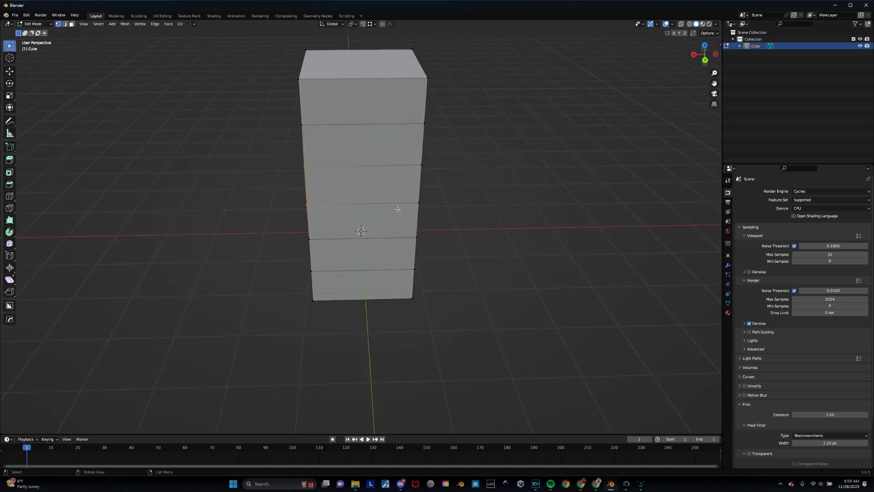
{"action": "key", "text": "e"}
{"action": "key", "text": "x"}
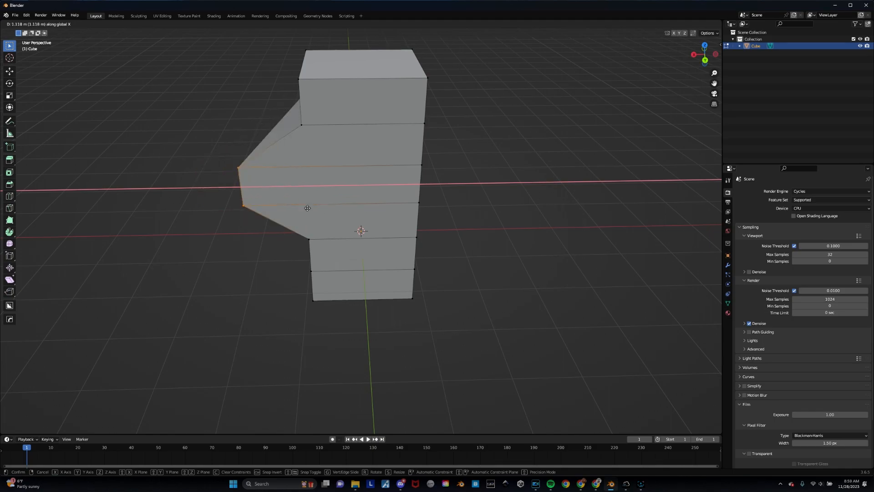
{"action": "left_click", "coordinate": [307, 208]}
{"action": "key", "text": "ctrl+z"}
- Select the two matching mid-height vertices on the opposite side of the block and try moving them outward freely
{"action": "left_click_drag", "start_coordinate": [393, 152], "coordinate": [466, 231]}
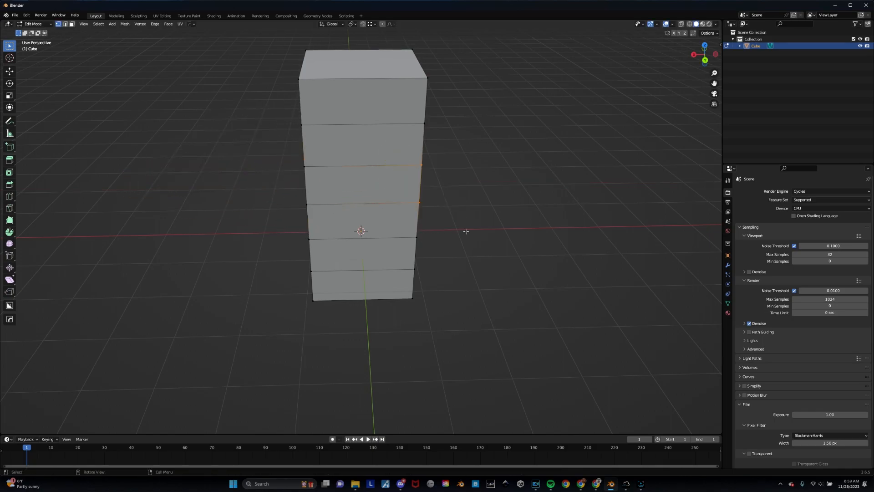
{"action": "key", "text": "g"}
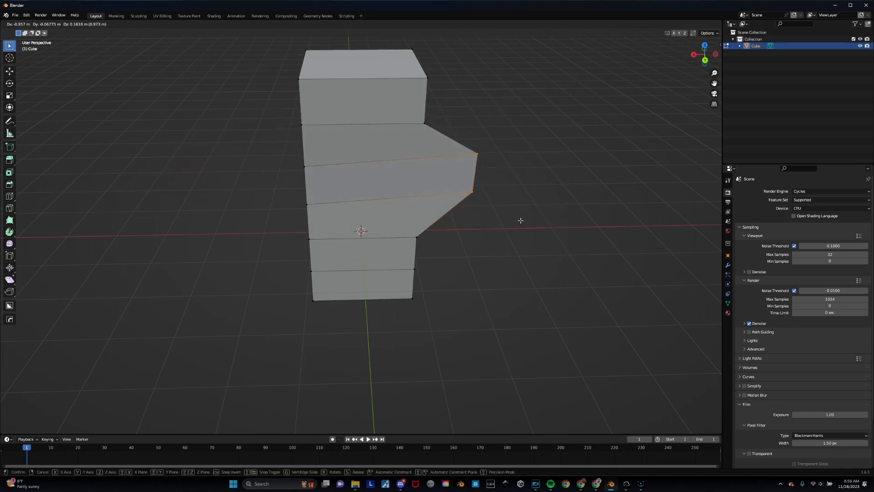
{"action": "key", "text": "Escape"}
- Switch to face selection and extrude one side face of the third segment from the top outward into a long arm
{"action": "middle_click_drag", "start_coordinate": [474, 205], "coordinate": [405, 177]}
{"action": "key", "text": "ctrl+Tab"}
{"action": "left_click", "coordinate": [485, 211]}
{"action": "left_click", "coordinate": [377, 173]}
{"action": "left_click", "coordinate": [332, 174], "text": "shift"}
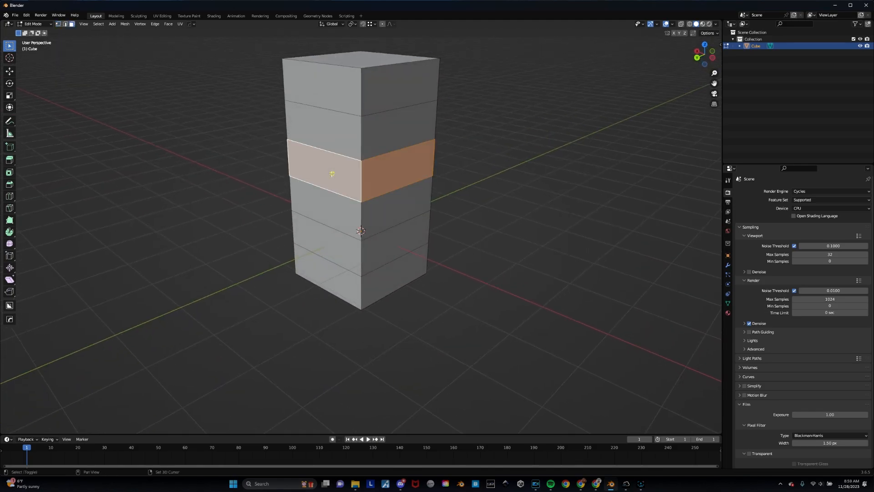
{"action": "left_click", "coordinate": [385, 178]}
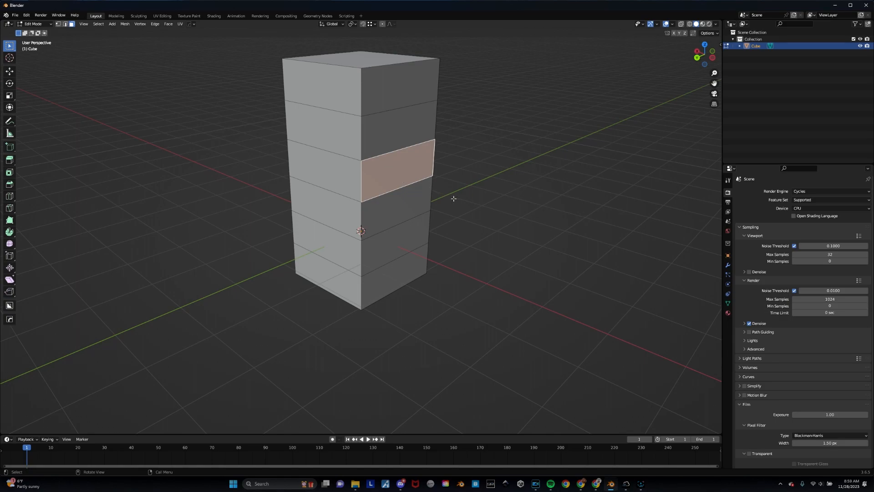
{"action": "middle_click_drag", "start_coordinate": [452, 197], "coordinate": [458, 193]}
{"action": "key", "text": "e"}
{"action": "left_click", "coordinate": [639, 229]}
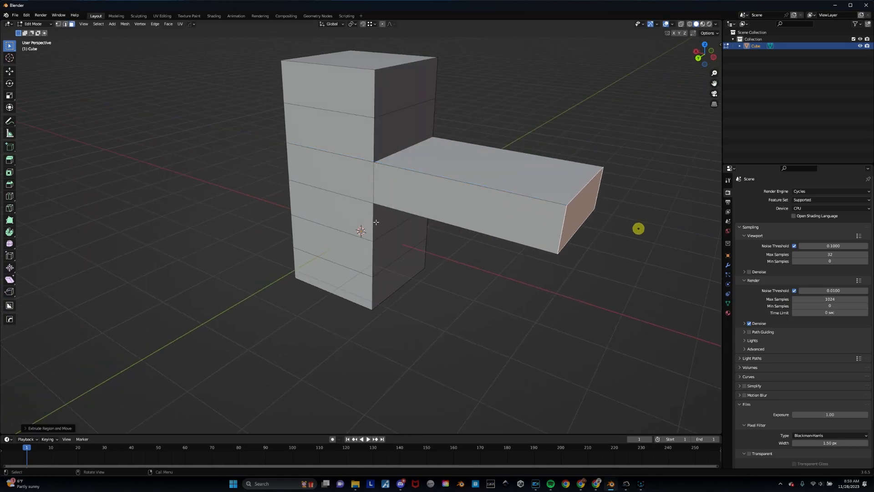
- Extrude the adjacent side's face on the second segment from the bottom outward into an arm
{"action": "left_click", "coordinate": [332, 237]}
{"action": "key", "text": "e"}
{"action": "left_click", "coordinate": [231, 282]}
{"action": "middle_click_drag", "start_coordinate": [231, 283], "coordinate": [331, 212]}
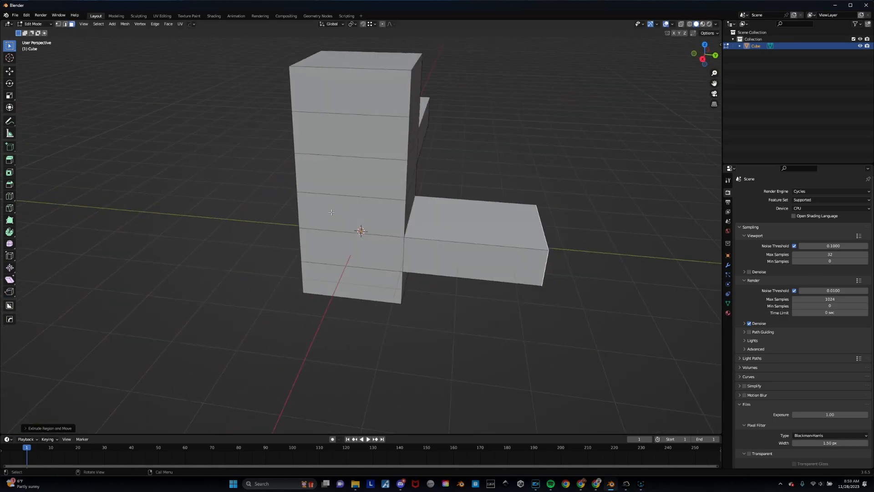
- Extrude the topmost segment's face outward on the side opposite the first arm
{"action": "left_click", "coordinate": [332, 101]}
{"action": "middle_click_drag", "start_coordinate": [333, 101], "coordinate": [279, 107]}
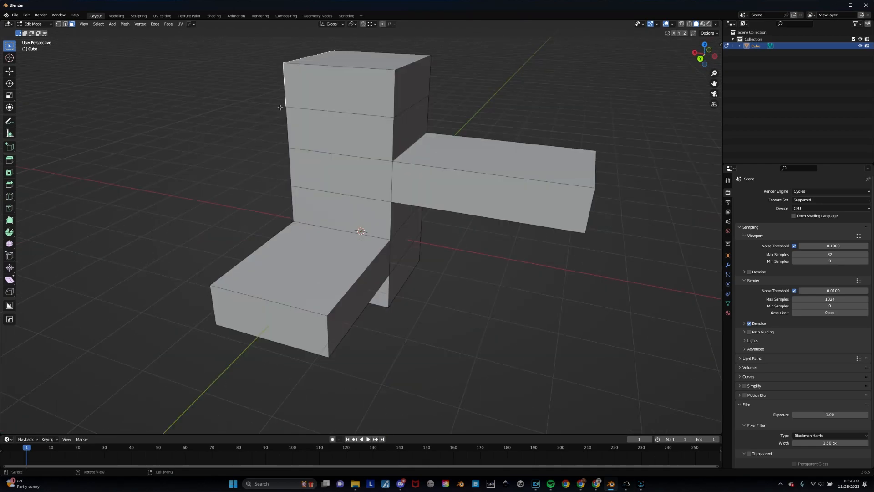
{"action": "key", "text": "e"}
{"action": "left_click", "coordinate": [198, 91]}
{"action": "middle_click_drag", "start_coordinate": [198, 90], "coordinate": [413, 163]}
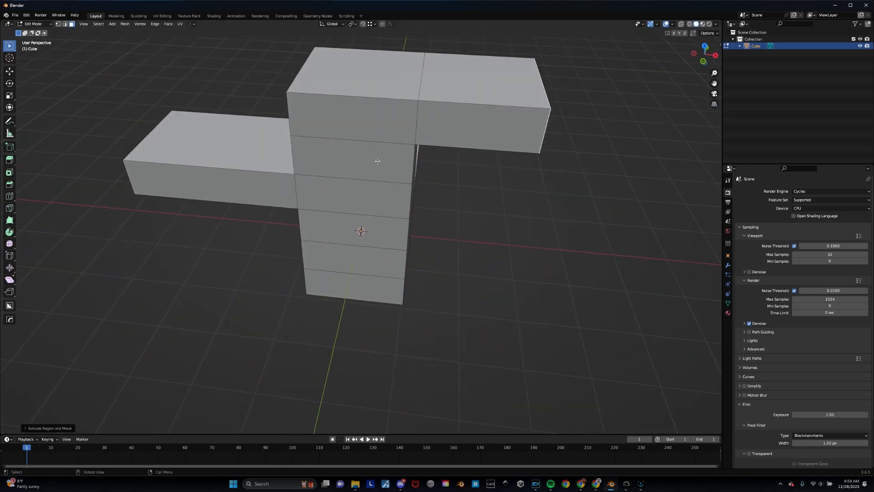
- Extrude the bottom segment's face outward on the remaining side of the block
{"action": "left_click", "coordinate": [358, 286]}
{"action": "key", "text": "e"}
{"action": "left_click", "coordinate": [340, 385]}
{"action": "middle_click_drag", "start_coordinate": [340, 386], "coordinate": [381, 327]}
- Switch to edge selection and select an upper side edge of the topmost arm
{"action": "key", "text": "ctrl+Tab"}
{"action": "left_click", "coordinate": [425, 261]}
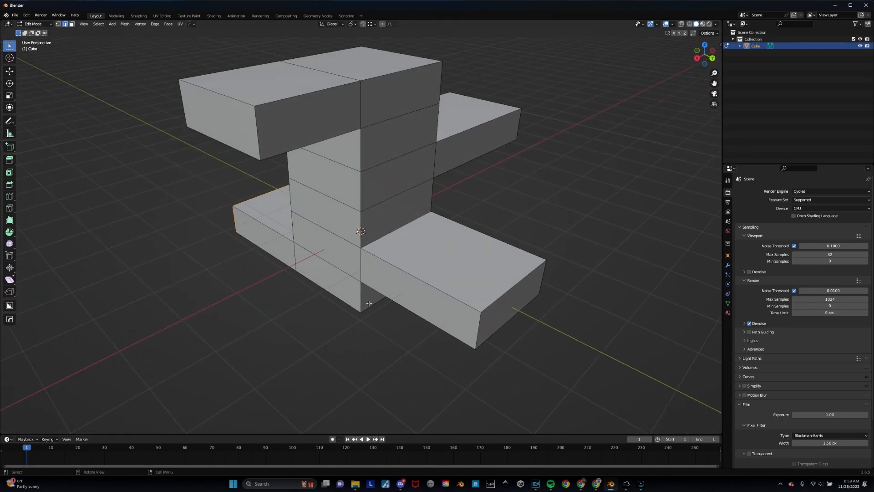
{"action": "left_click", "coordinate": [295, 92]}
{"action": "middle_click_drag", "start_coordinate": [294, 93], "coordinate": [332, 184]}
- Undo the arm extrusions, the loop cuts and the top-face move to return to the plain cube
{"action": "key", "text": "ctrl+z"}
{"action": "key", "text": "ctrl+z"}
{"action": "key", "text": "ctrl+z"}
{"action": "key", "text": "ctrl+z"}
{"action": "key", "text": "ctrl+z"}
{"action": "key", "text": "ctrl+z"}
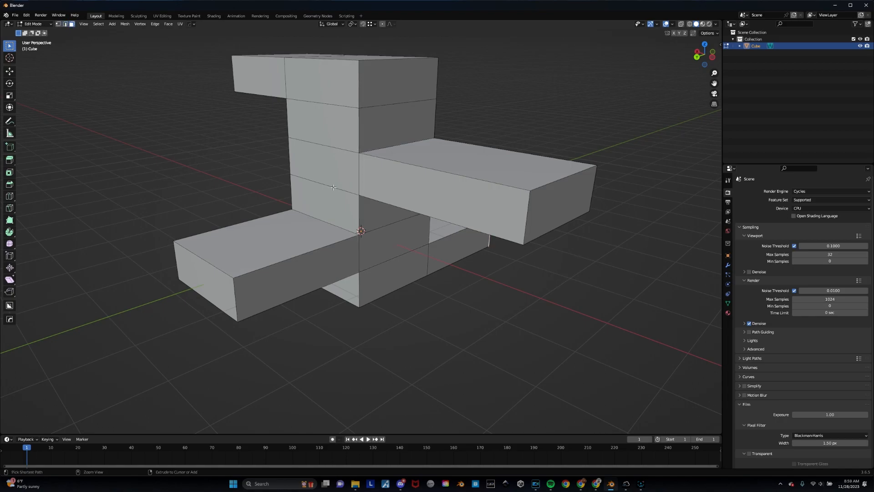
{"action": "key", "text": "ctrl+z"}
{"action": "key", "text": "ctrl+z"}
{"action": "key", "text": "ctrl+z"}
{"action": "key", "text": "ctrl+z"}
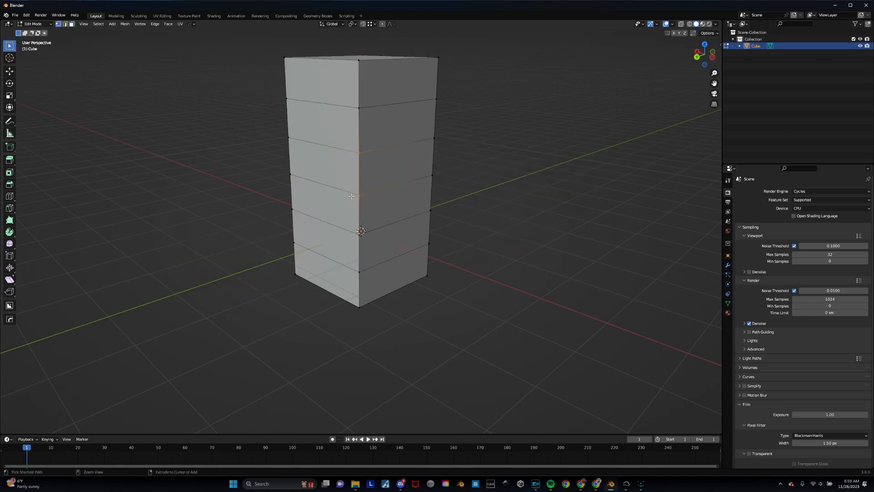
{"action": "middle_click_drag", "start_coordinate": [356, 173], "coordinate": [330, 195]}
- Switch to edge selection and loop-select the four edges around the cube's top face
{"action": "key", "text": "Tab"}
{"action": "left_click", "coordinate": [413, 281]}
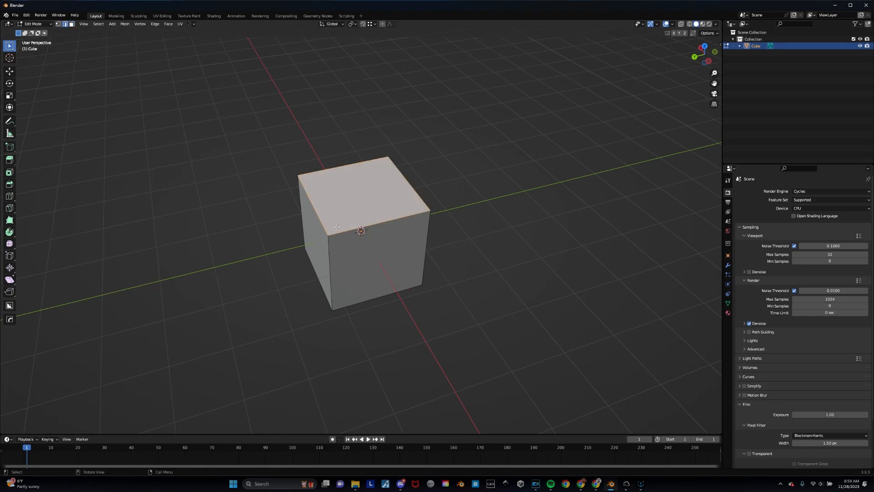
{"action": "left_click", "coordinate": [469, 219]}
{"action": "left_click", "coordinate": [402, 217]}
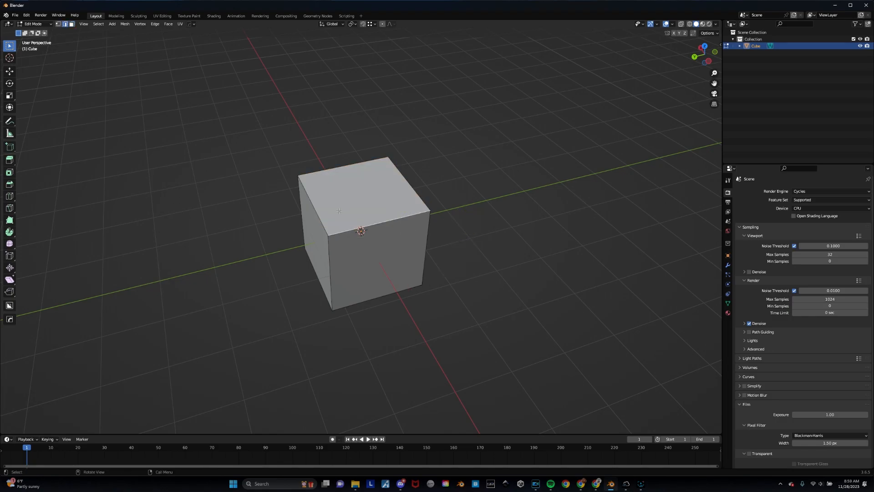
{"action": "left_click", "coordinate": [312, 213], "text": "alt"}
{"action": "mouse_move", "coordinate": [332, 238]}
{"action": "middle_mouse_down", "text": "alt"}
{"action": "mouse_move", "coordinate": [350, 200]}
{"action": "mouse_move", "coordinate": [318, 184]}
{"action": "mouse_move", "coordinate": [336, 228]}
{"action": "mouse_move", "coordinate": [347, 233]}
{"action": "middle_mouse_up", "text": "alt"}
{"action": "left_click", "coordinate": [326, 198], "text": "alt"}
{"action": "middle_click_drag", "start_coordinate": [314, 196], "coordinate": [416, 171]}
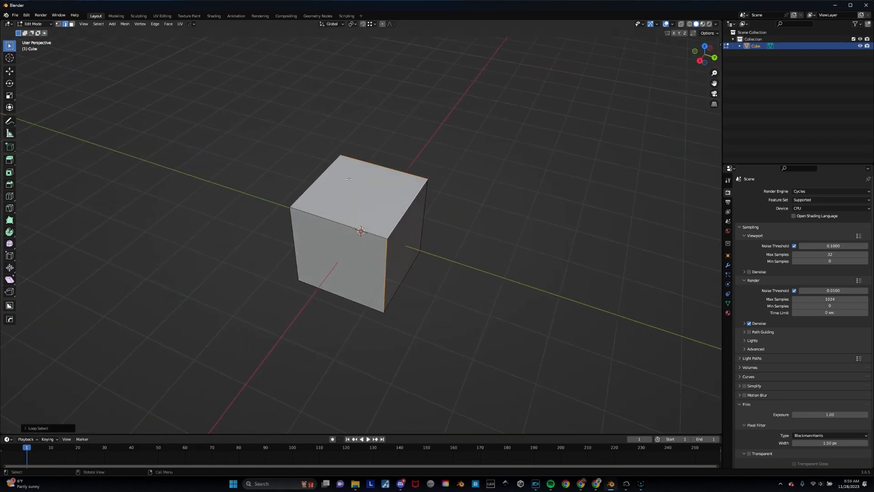
{"action": "mouse_move", "coordinate": [348, 228]}
{"action": "middle_mouse_down", "text": "alt"}
{"action": "mouse_move", "coordinate": [458, 205]}
{"action": "mouse_move", "coordinate": [301, 224]}
{"action": "mouse_move", "coordinate": [410, 227]}
{"action": "middle_mouse_up", "text": "alt"}
{"action": "scroll", "coordinate": [410, 228], "scroll_direction": "up", "scroll_amount": 3}
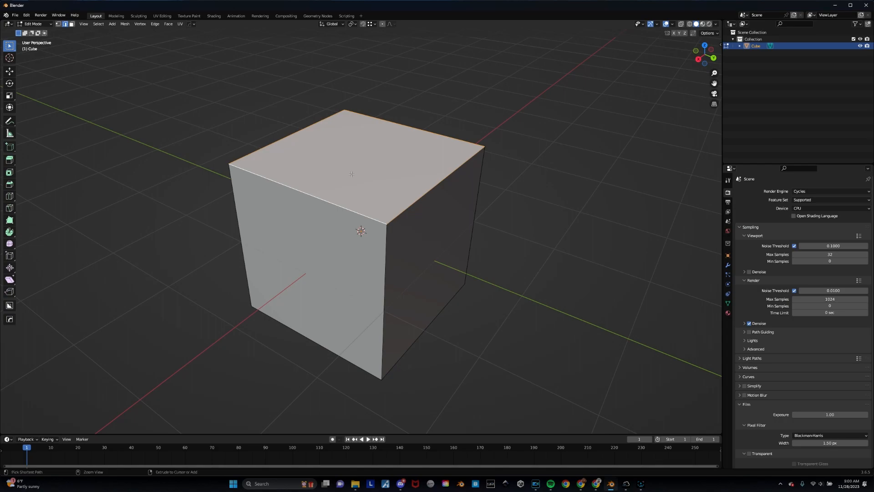
- Try a single-segment bevel on the cube's four top edges, inspect it, and undo it
{"action": "key", "text": "ctrl+b"}
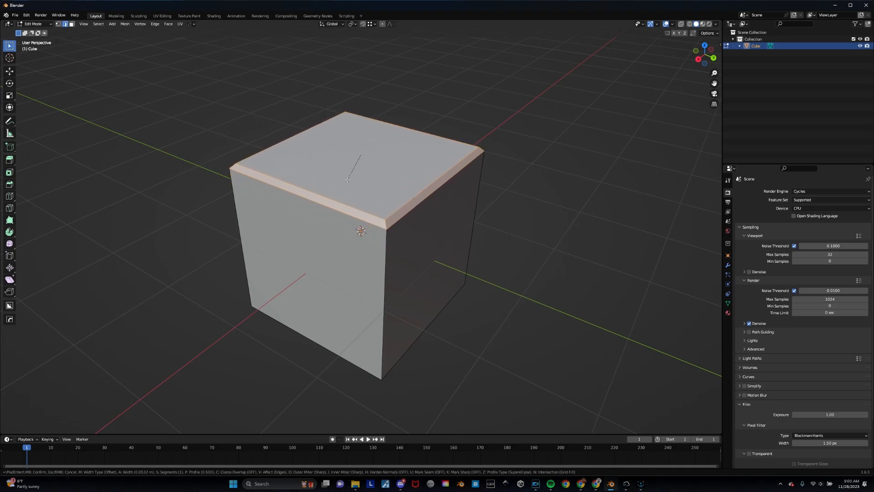
{"action": "left_click", "coordinate": [346, 189]}
{"action": "middle_click_drag", "start_coordinate": [345, 190], "coordinate": [456, 184]}
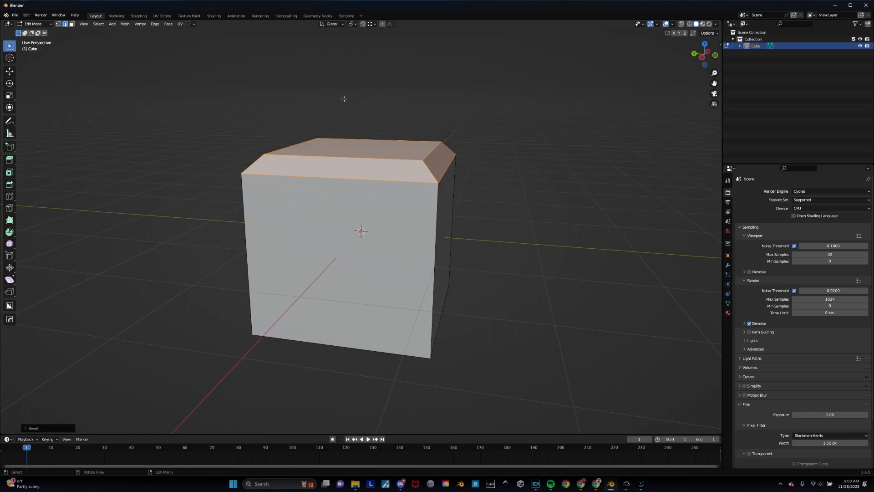
{"action": "key", "text": "ctrl+z"}
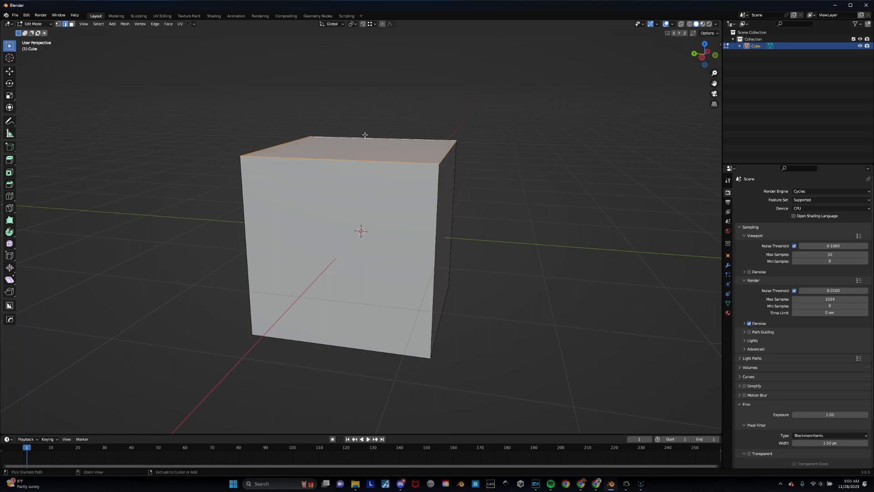
- Bevel the cube's four top edges about 0.34 m wide, adding several segments for a rounded profile
{"action": "key", "text": "ctrl+b"}
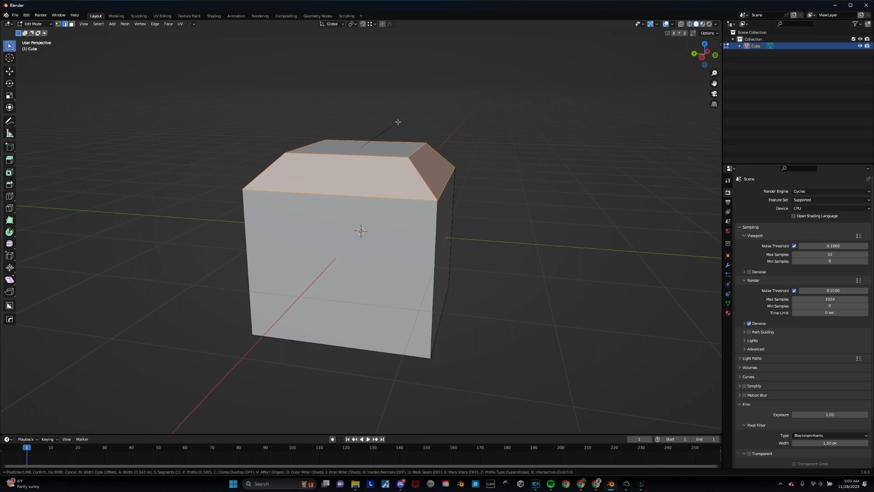
{"action": "scroll", "coordinate": [398, 122], "scroll_direction": "up", "scroll_amount": 2}
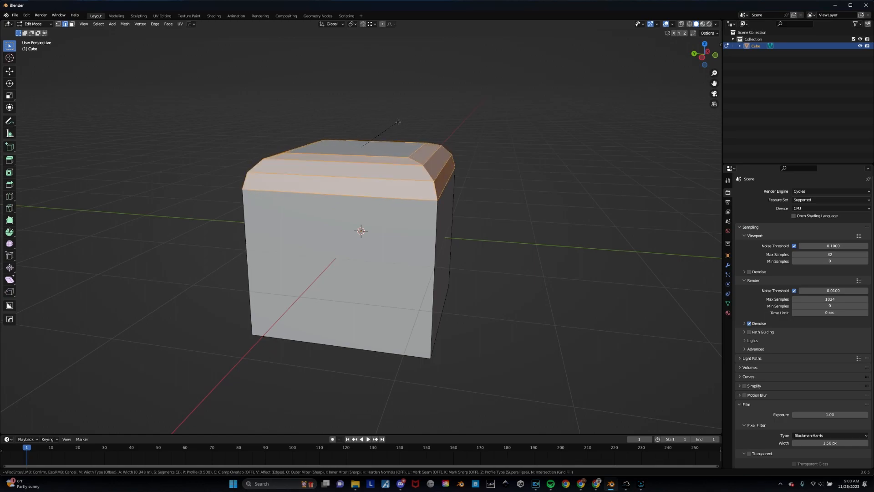
{"action": "scroll", "coordinate": [398, 123], "scroll_direction": "up", "scroll_amount": 2}
{"action": "scroll", "coordinate": [398, 122], "scroll_direction": "up", "scroll_amount": 2}
{"action": "left_click", "coordinate": [398, 122]}
{"action": "right_click", "coordinate": [397, 122]}
{"action": "key", "text": "Escape"}
- Return to object mode and apply Shade Smooth to the beveled cube
{"action": "middle_click_drag", "start_coordinate": [424, 122], "coordinate": [508, 121]}
{"action": "key", "text": "Tab"}
{"action": "left_click", "coordinate": [433, 97]}
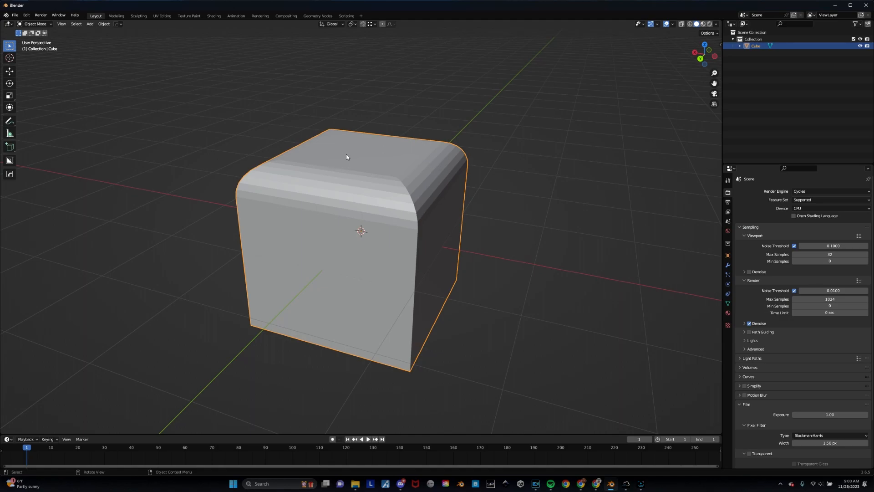
{"action": "middle_click_drag", "start_coordinate": [395, 194], "coordinate": [435, 159]}
{"action": "scroll", "coordinate": [434, 172], "scroll_direction": "up", "scroll_amount": 2}
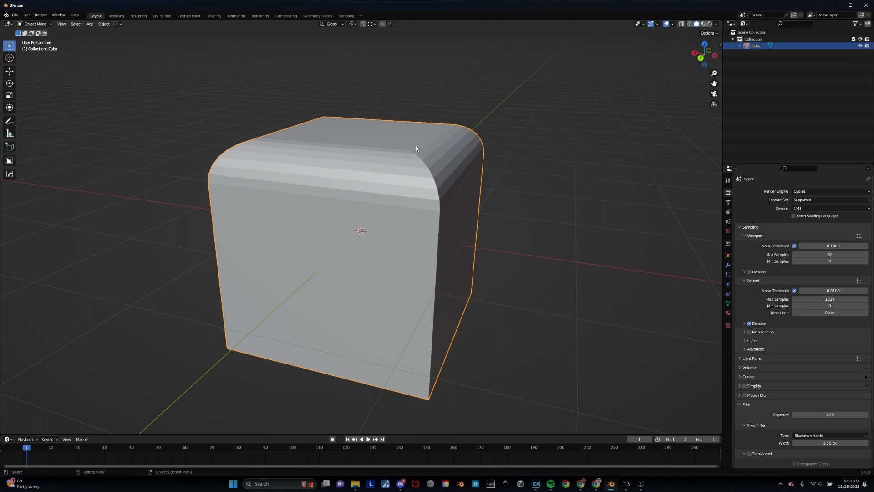
{"action": "right_click", "coordinate": [438, 154]}
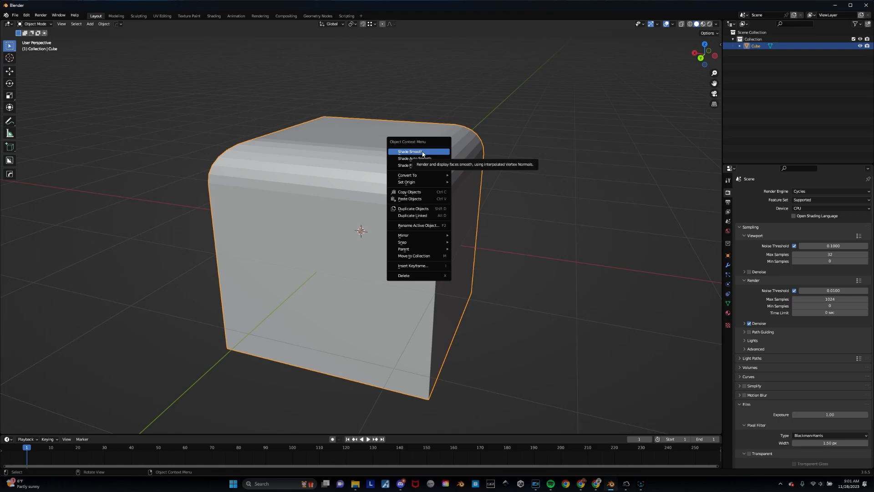
{"action": "left_click", "coordinate": [423, 152]}
{"action": "mouse_move", "coordinate": [542, 203]}
{"action": "middle_mouse_down"}
{"action": "mouse_move", "coordinate": [489, 192]}
{"action": "mouse_move", "coordinate": [498, 233]}
{"action": "mouse_move", "coordinate": [339, 210]}
{"action": "mouse_move", "coordinate": [454, 212]}
{"action": "mouse_move", "coordinate": [472, 197]}
{"action": "mouse_move", "coordinate": [496, 195]}
{"action": "mouse_move", "coordinate": [484, 182]}
{"action": "mouse_move", "coordinate": [503, 189]}
{"action": "mouse_move", "coordinate": [405, 232]}
{"action": "mouse_move", "coordinate": [372, 227]}
{"action": "mouse_move", "coordinate": [406, 226]}
{"action": "middle_mouse_up"}
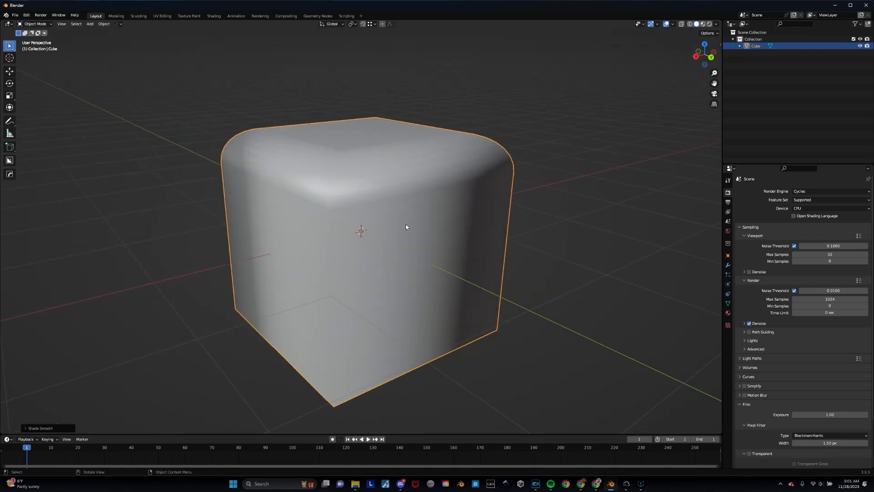
- Switch to edge selection and loop-select the four vertical corner edges of the rounded cube
{"action": "key", "text": "ctrl+Tab"}
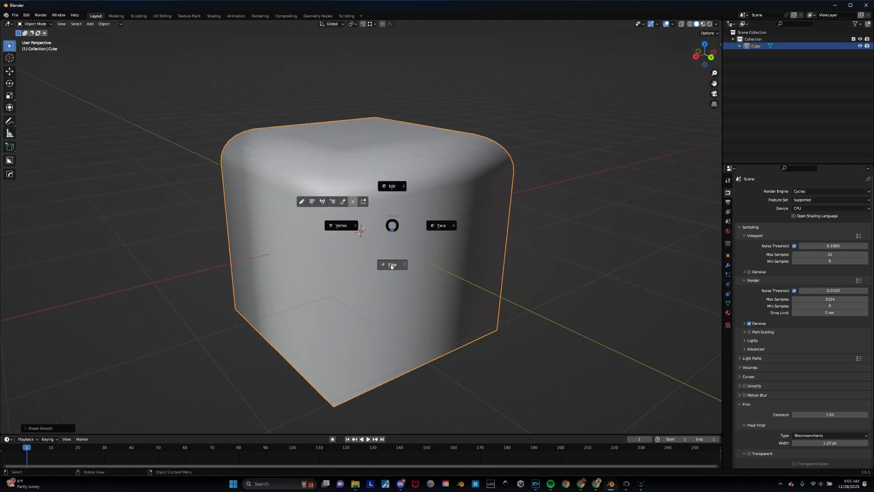
{"action": "left_click", "coordinate": [403, 264]}
{"action": "middle_click_drag", "start_coordinate": [403, 265], "coordinate": [385, 236]}
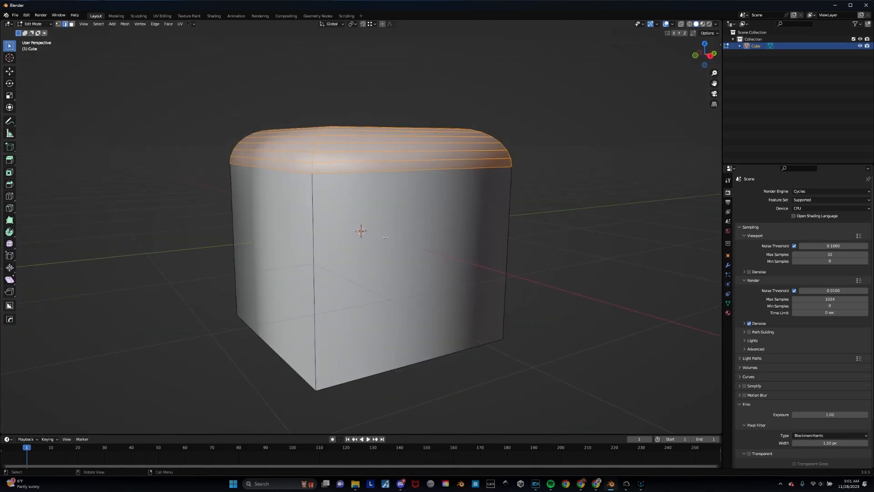
{"action": "left_click", "coordinate": [313, 238], "text": "alt"}
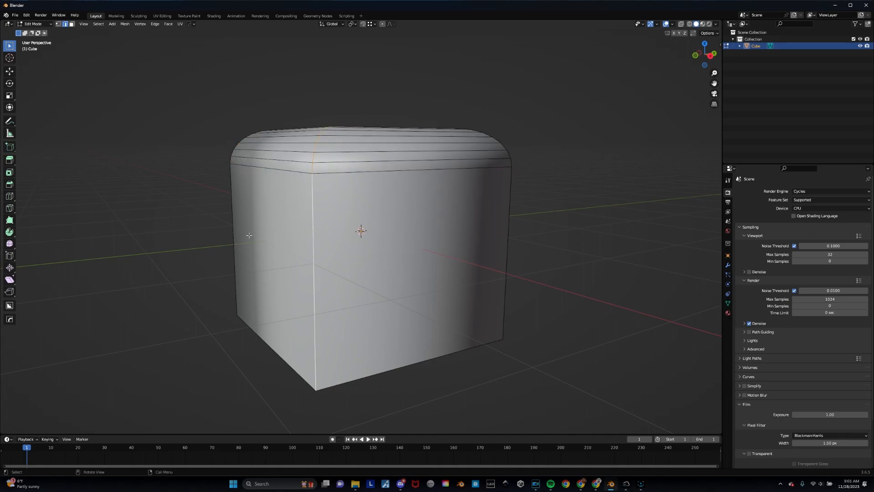
{"action": "middle_click_drag", "start_coordinate": [314, 203], "coordinate": [314, 253]}
{"action": "left_click", "coordinate": [255, 262], "text": "alt"}
{"action": "left_click", "coordinate": [281, 263], "text": "alt"}
{"action": "left_click", "coordinate": [238, 254], "text": "alt"}
{"action": "middle_click_drag", "start_coordinate": [238, 254], "coordinate": [319, 264]}
{"action": "scroll", "coordinate": [349, 271], "scroll_direction": "up", "scroll_amount": 3}
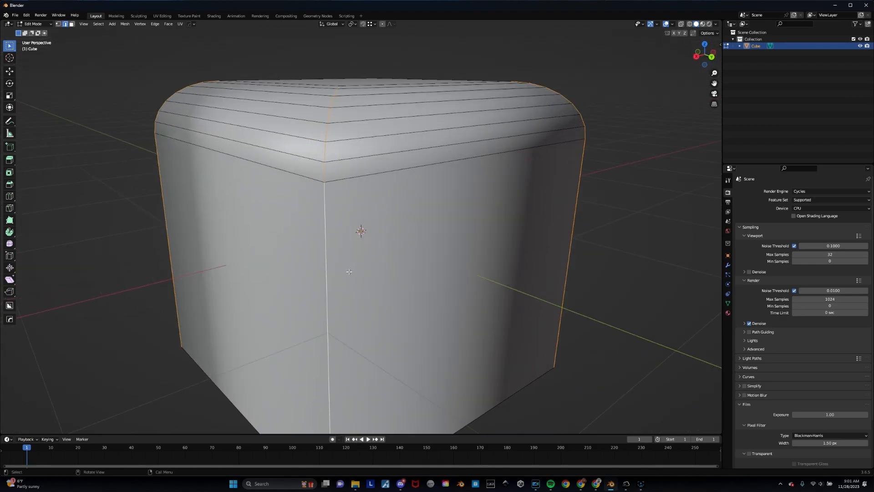
{"action": "middle_click_drag", "start_coordinate": [585, 244], "coordinate": [421, 228]}
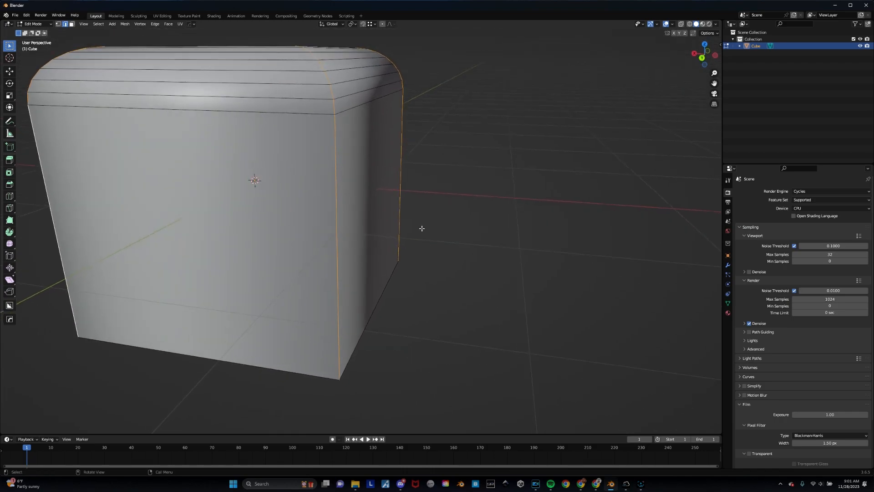
- Bevel the selected corner edges with a single segment about 0.003 m wide
{"action": "key", "text": "ctrl+b"}
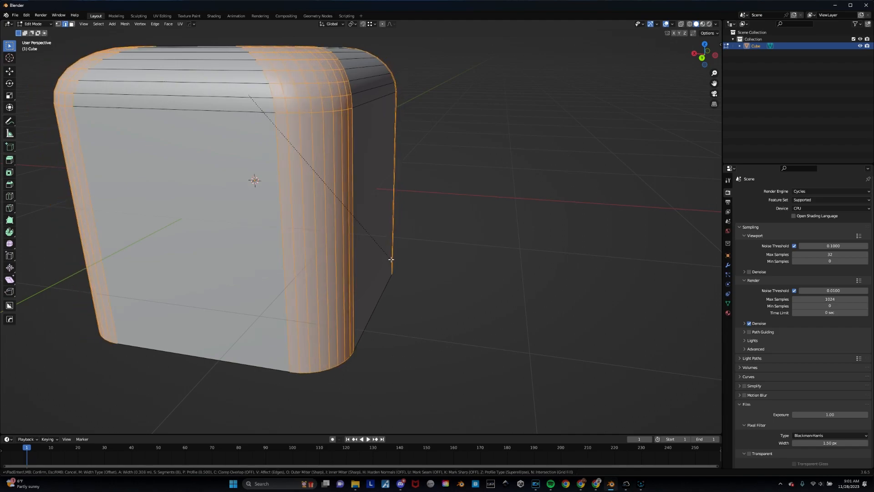
{"action": "scroll", "coordinate": [382, 252], "scroll_direction": "down", "scroll_amount": 5}
{"action": "scroll", "coordinate": [382, 252], "scroll_direction": "down", "scroll_amount": 1}
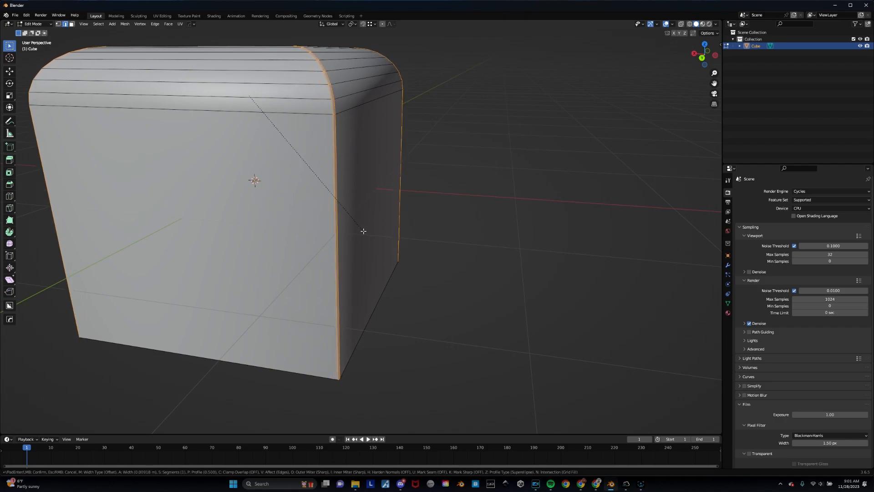
{"action": "left_click", "coordinate": [364, 231]}
- Return to object mode and examine the shading along the narrowly beveled corner edges
{"action": "middle_click_drag", "start_coordinate": [363, 231], "coordinate": [392, 216]}
{"action": "key", "text": "ctrl+Tab"}
{"action": "left_click", "coordinate": [398, 170]}
{"action": "scroll", "coordinate": [392, 190], "scroll_direction": "down", "scroll_amount": 4}
{"action": "middle_click_drag", "start_coordinate": [370, 212], "coordinate": [443, 199]}
{"action": "left_click", "coordinate": [443, 199]}
{"action": "middle_click_drag", "start_coordinate": [326, 212], "coordinate": [300, 225]}
{"action": "scroll", "coordinate": [227, 228], "scroll_direction": "up", "scroll_amount": 3}
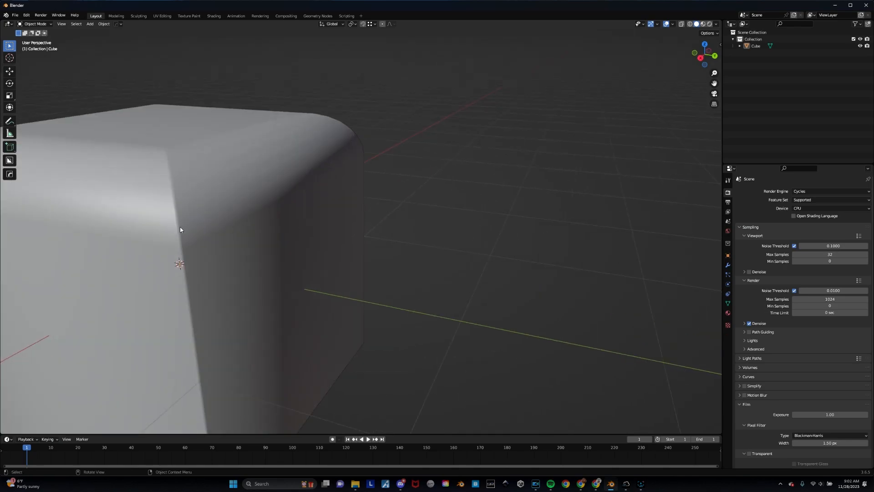
{"action": "scroll", "coordinate": [180, 229], "scroll_direction": "down", "scroll_amount": 5}
{"action": "middle_click_drag", "start_coordinate": [183, 228], "coordinate": [205, 227]}
{"action": "scroll", "coordinate": [296, 244], "scroll_direction": "up", "scroll_amount": 4}
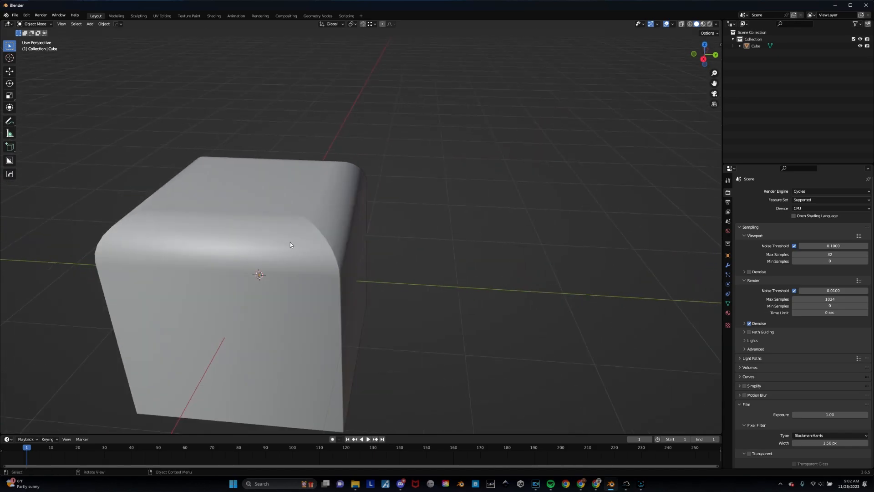
- Undo the narrow bevel on the corner edges and return to object mode
{"action": "key", "text": "Tab"}
{"action": "key", "text": "Escape"}
{"action": "key", "text": "ctrl+z"}
{"action": "key", "text": "ctrl+z"}
{"action": "key", "text": "ctrl+z"}
{"action": "key", "text": "ctrl+z"}
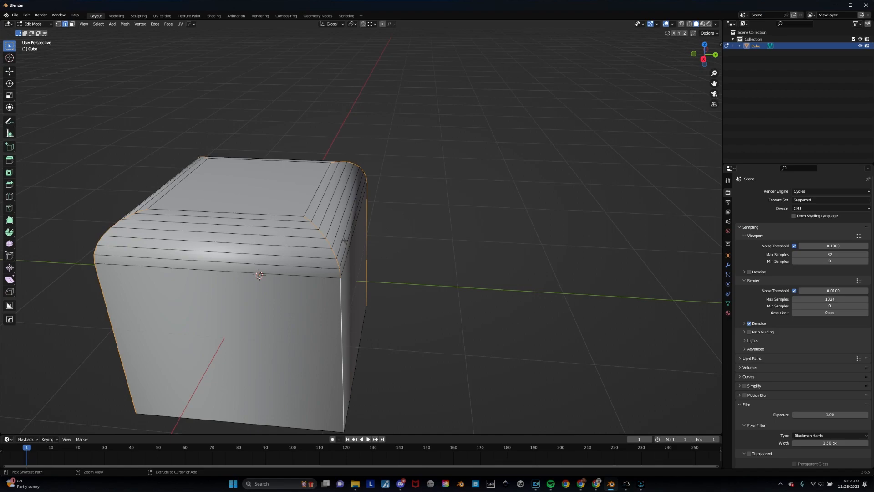
{"action": "key", "text": "Tab"}
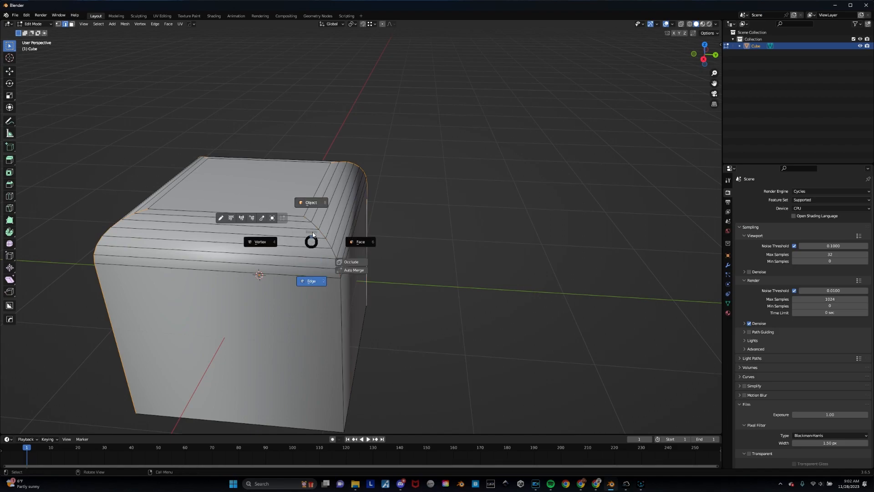
{"action": "left_click", "coordinate": [404, 218]}
{"action": "middle_click_drag", "start_coordinate": [402, 223], "coordinate": [285, 273]}
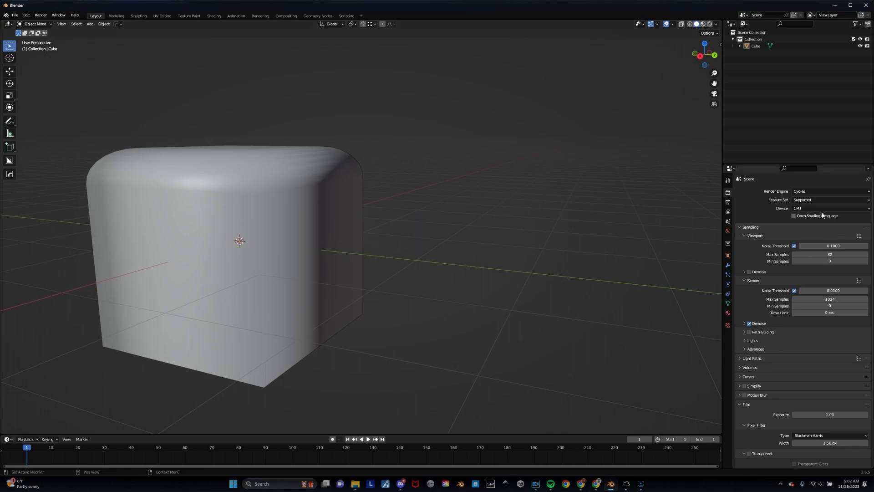
- Enable Auto Smooth in the Normals settings of the cube's mesh data
{"action": "left_click", "coordinate": [728, 231]}
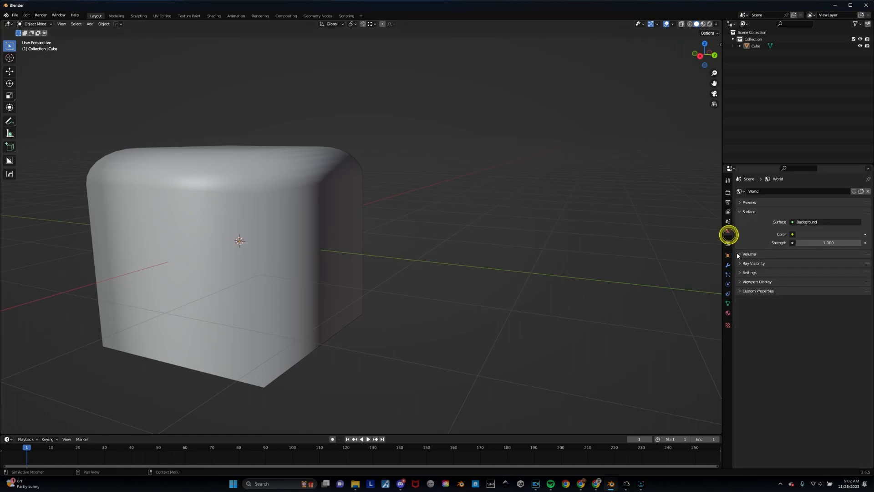
{"action": "left_click", "coordinate": [729, 312]}
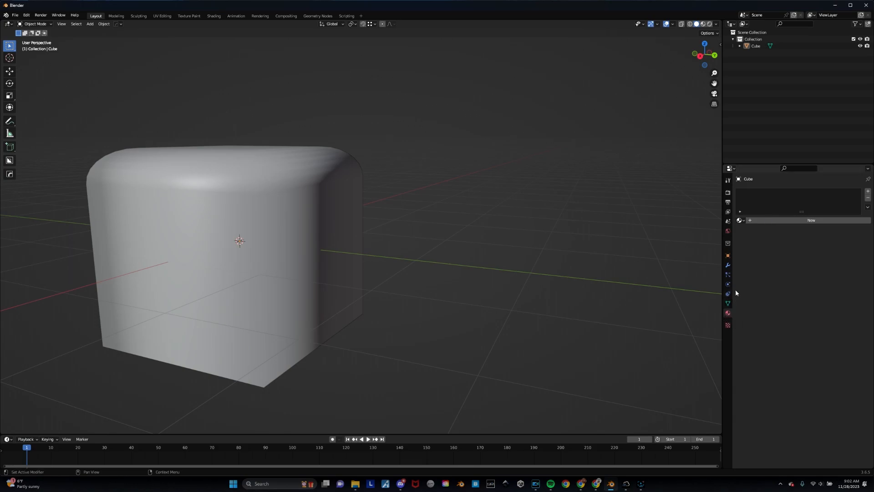
{"action": "left_click", "coordinate": [729, 265]}
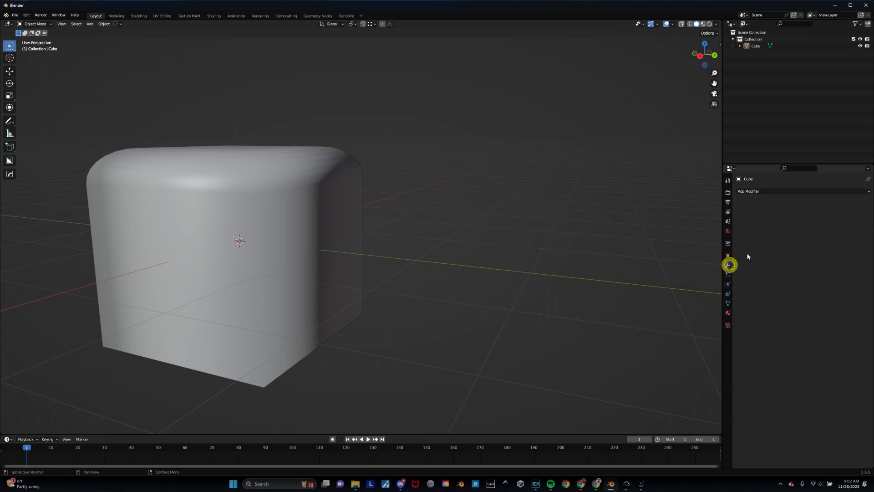
{"action": "left_click", "coordinate": [729, 304]}
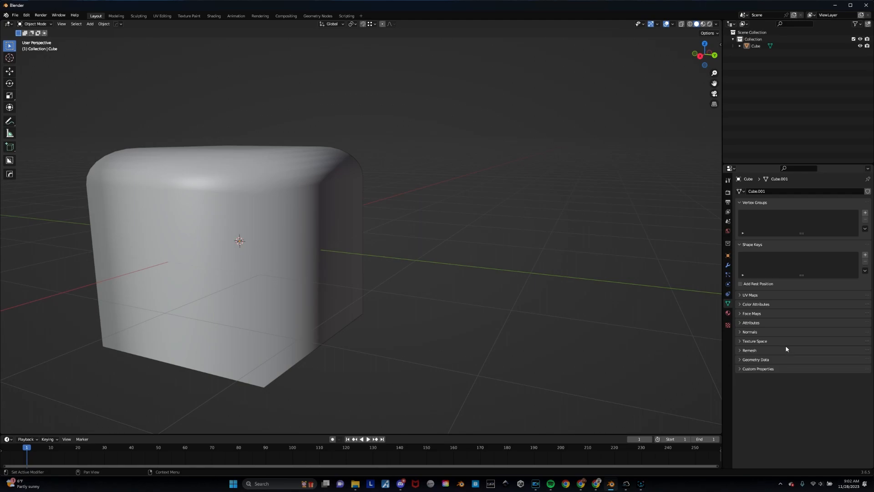
{"action": "left_click", "coordinate": [757, 332]}
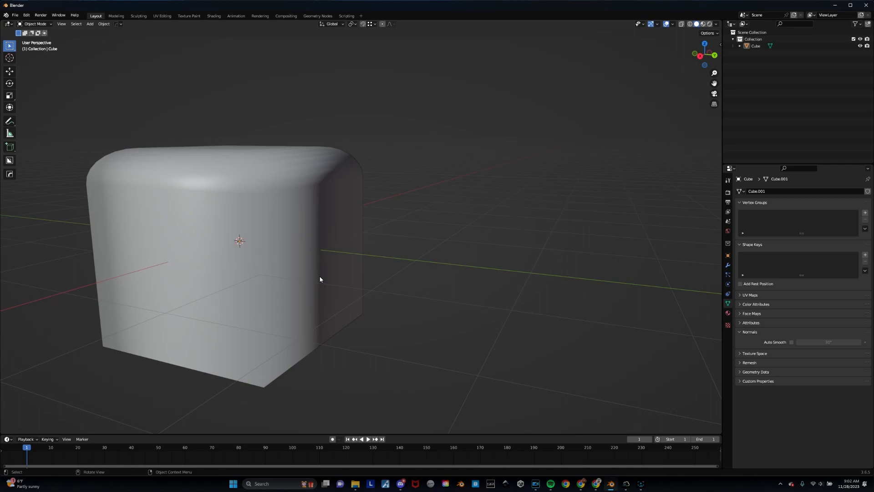
{"action": "left_click", "coordinate": [791, 344]}
- Apply Shade Auto Smooth to the cube and check its corner and rounded edges
{"action": "mouse_move", "coordinate": [251, 285]}
{"action": "middle_mouse_down"}
{"action": "mouse_move", "coordinate": [258, 301]}
{"action": "mouse_move", "coordinate": [416, 274]}
{"action": "mouse_move", "coordinate": [494, 285]}
{"action": "mouse_move", "coordinate": [489, 267]}
{"action": "mouse_move", "coordinate": [479, 284]}
{"action": "middle_mouse_up"}
{"action": "middle_click_drag", "start_coordinate": [493, 241], "coordinate": [433, 240]}
{"action": "right_click", "coordinate": [292, 223]}
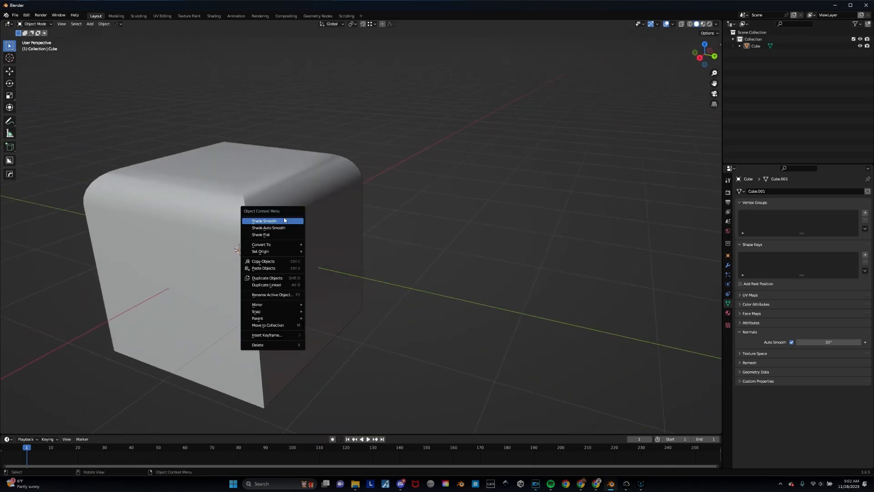
{"action": "left_click", "coordinate": [280, 229]}
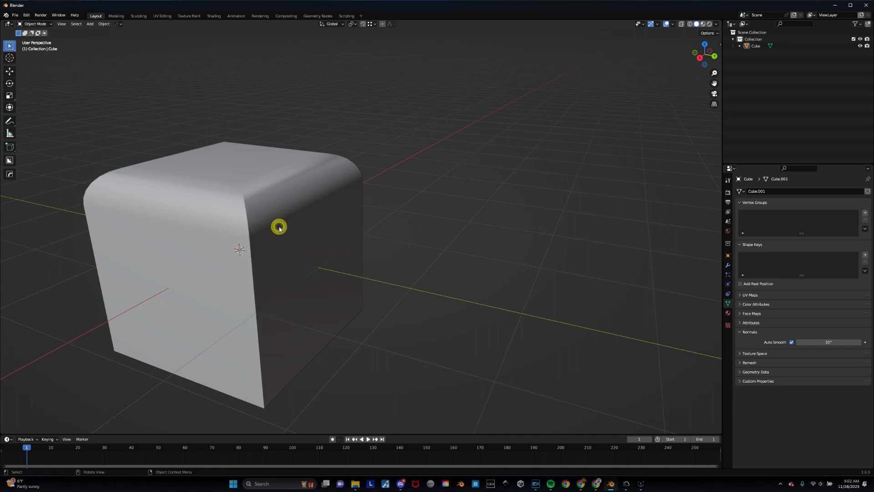
{"action": "middle_click_drag", "start_coordinate": [279, 228], "coordinate": [242, 234]}
{"action": "middle_click_drag", "start_coordinate": [377, 251], "coordinate": [345, 255]}
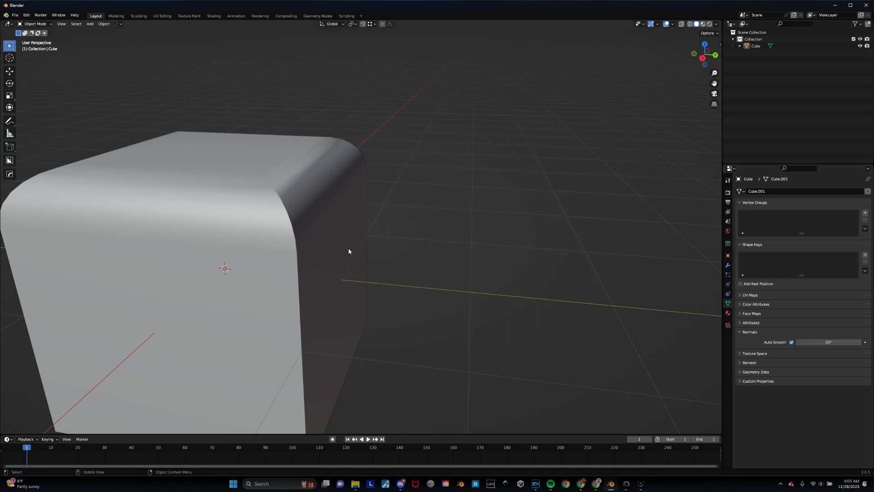
- Try Auto Smooth angles of about 2.9° and 96.3°, settle on about 33.6°, and inspect the cube's shading
{"action": "left_click_drag", "start_coordinate": [825, 342], "coordinate": [791, 342]}
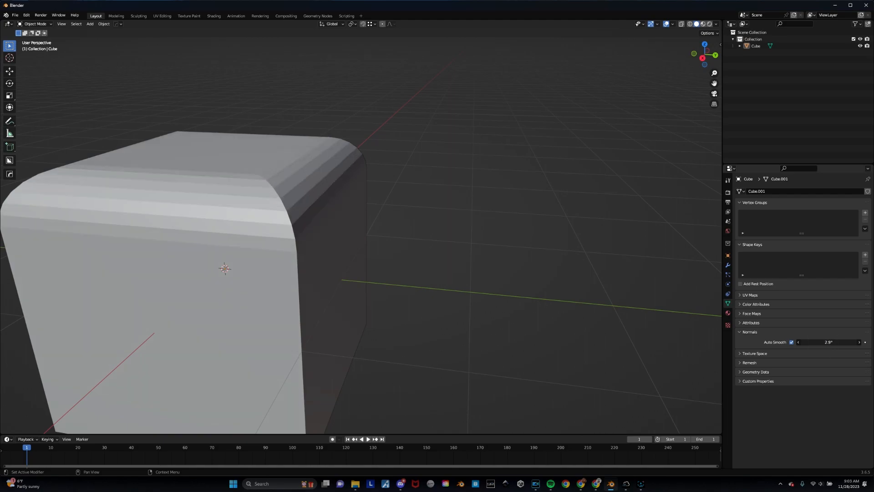
{"action": "left_click_drag", "start_coordinate": [791, 341], "coordinate": [792, 342]}
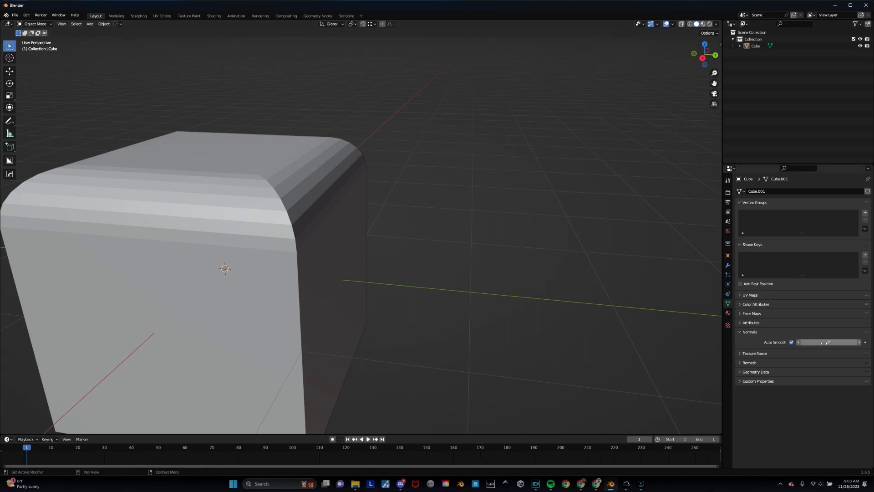
{"action": "left_click_drag", "start_coordinate": [829, 342], "coordinate": [873, 342]}
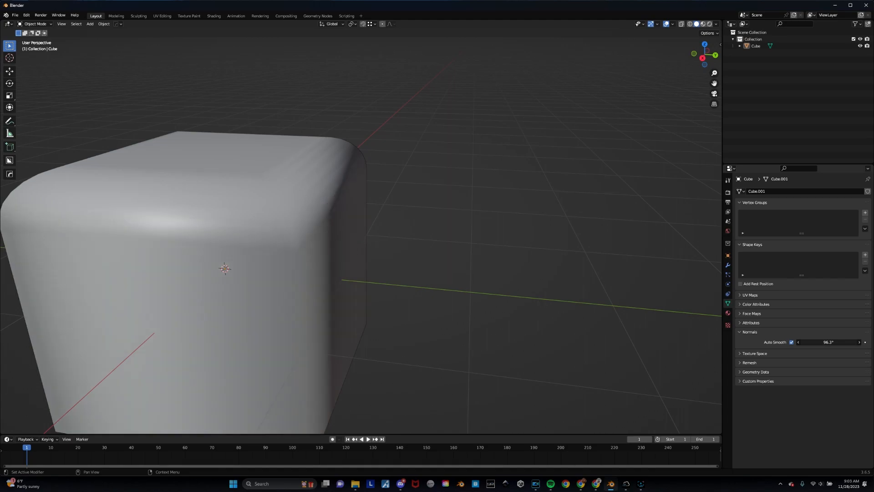
{"action": "left_click_drag", "start_coordinate": [873, 342], "coordinate": [845, 342]}
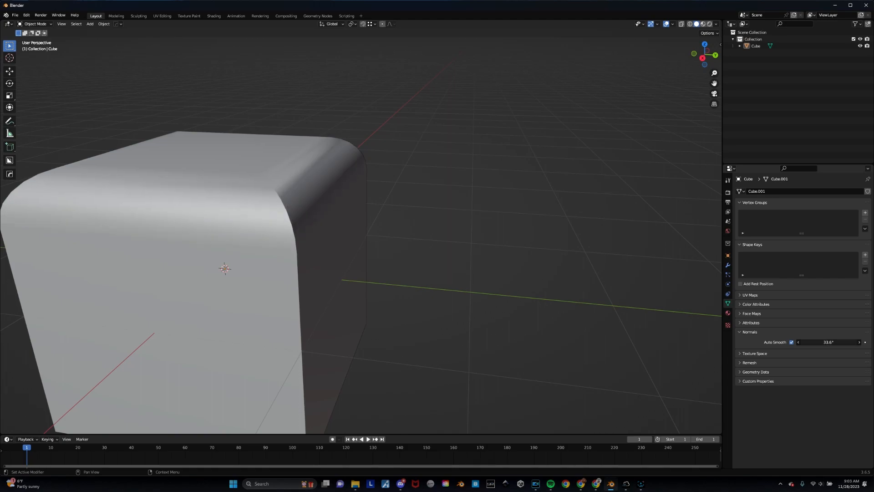
{"action": "left_click", "coordinate": [827, 342]}
{"action": "key", "text": "Return"}
{"action": "middle_click_drag", "start_coordinate": [258, 240], "coordinate": [299, 136]}
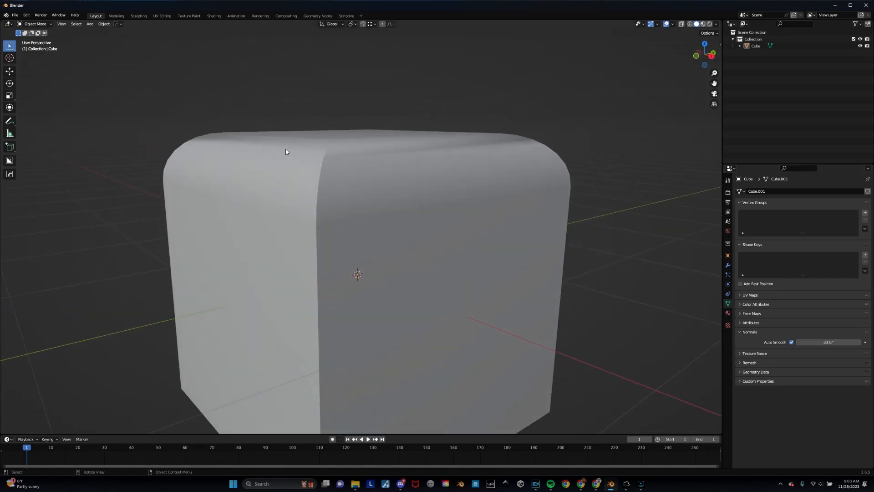
{"action": "middle_click_drag", "start_coordinate": [435, 193], "coordinate": [409, 240]}
{"action": "middle_click_drag", "start_coordinate": [368, 261], "coordinate": [371, 283]}
{"action": "scroll", "coordinate": [371, 281], "scroll_direction": "down", "scroll_amount": 2}
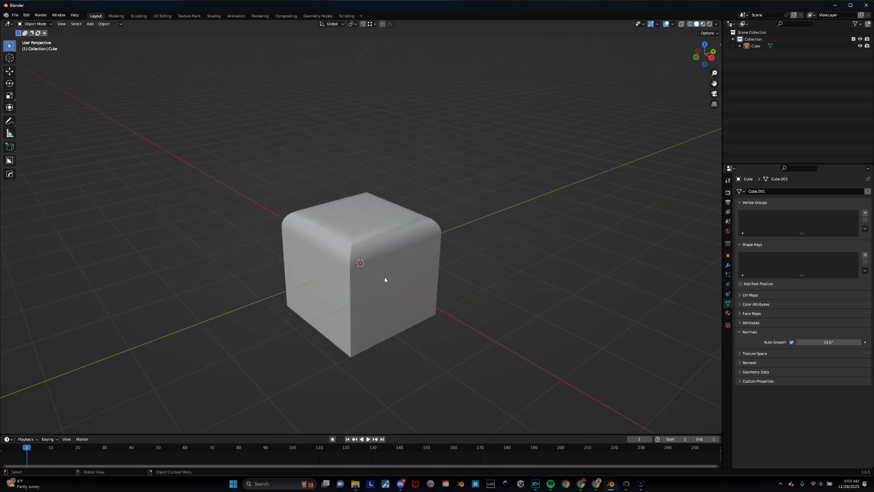
- Delete the rounded cube and add a new cube mesh in its place
{"action": "scroll", "coordinate": [384, 277], "scroll_direction": "up", "scroll_amount": 4}
{"action": "left_click", "coordinate": [359, 234]}
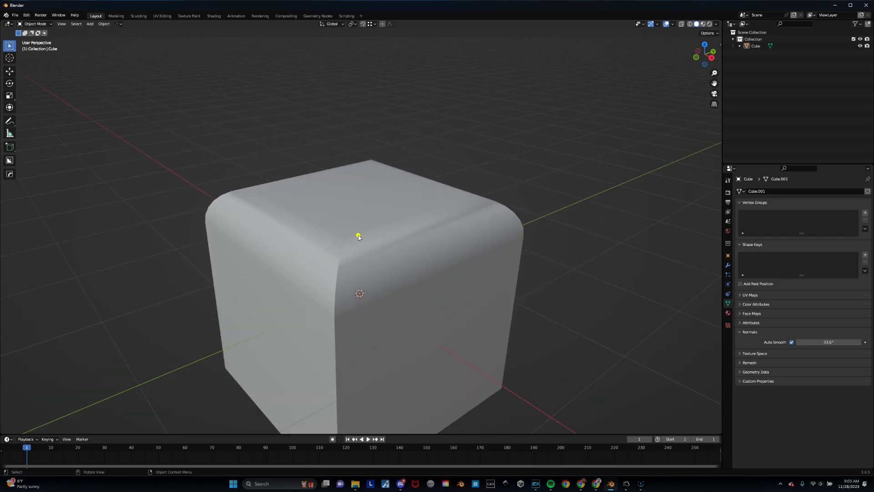
{"action": "scroll", "coordinate": [381, 171], "scroll_direction": "down", "scroll_amount": 5}
{"action": "key", "text": "Delete"}
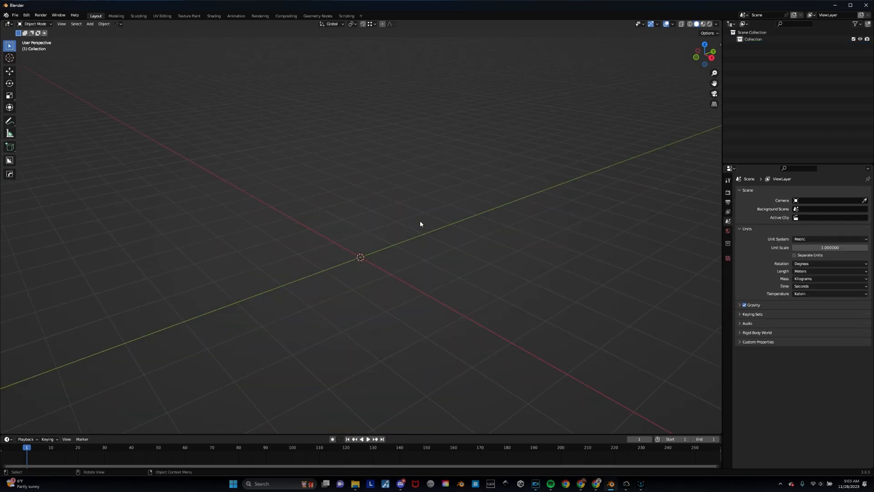
{"action": "left_click", "coordinate": [410, 242]}
{"action": "key", "text": "shift+a"}
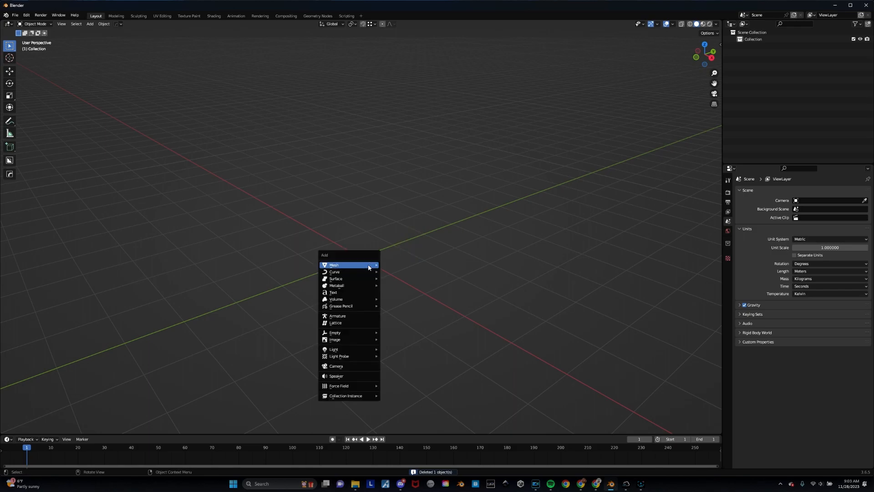
{"action": "mouse_move", "coordinate": [368, 267]}
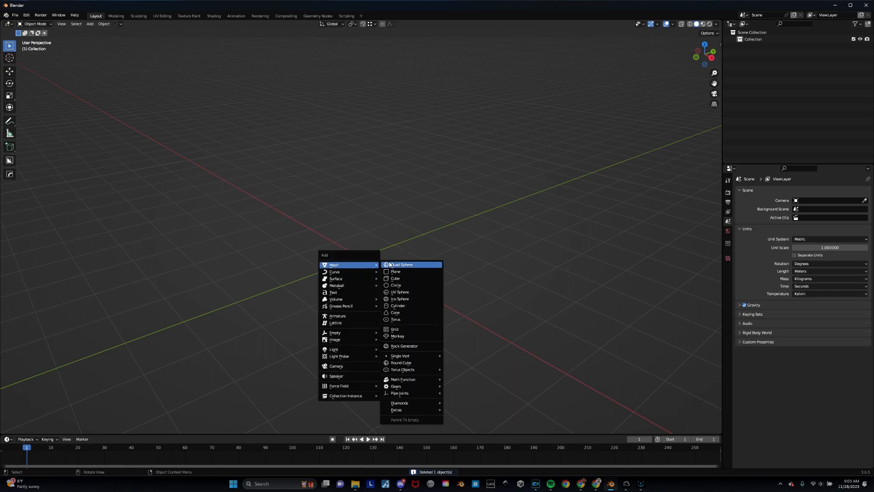
{"action": "left_click", "coordinate": [397, 278]}
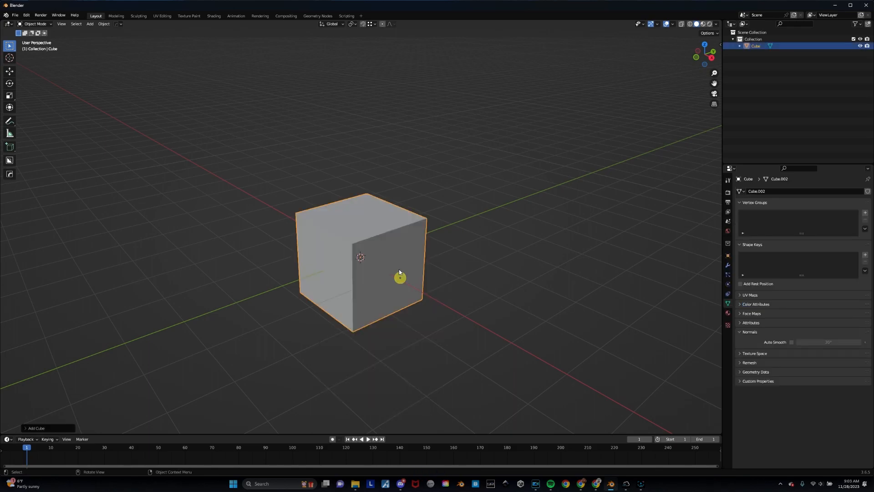
- Delete the new cube's bottom face in face selection mode, and return to object mode
{"action": "middle_click_drag", "start_coordinate": [387, 268], "coordinate": [384, 225]}
{"action": "key", "text": "Tab"}
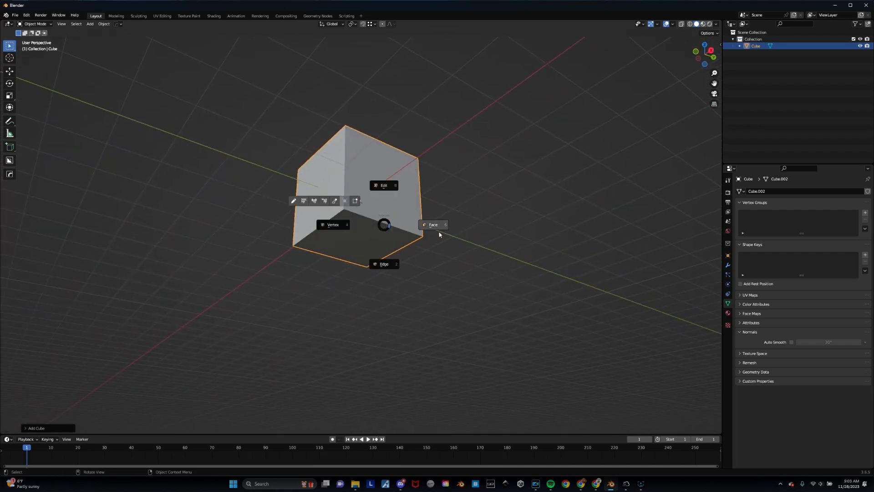
{"action": "left_click", "coordinate": [435, 230]}
{"action": "left_click", "coordinate": [352, 243]}
{"action": "key", "text": "x"}
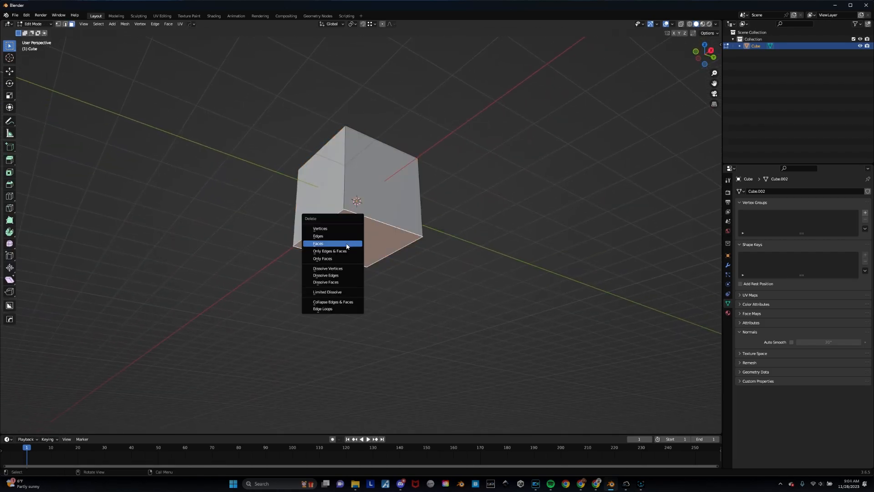
{"action": "left_click", "coordinate": [346, 243]}
{"action": "middle_click_drag", "start_coordinate": [346, 244], "coordinate": [353, 251]}
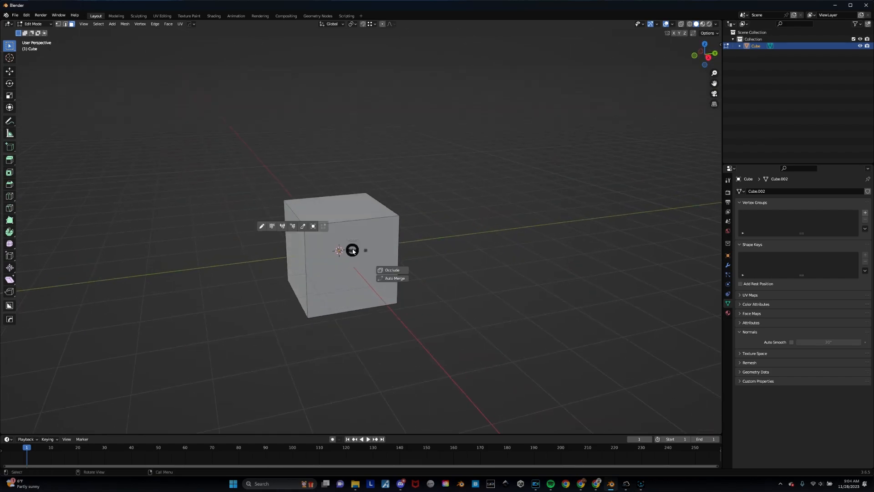
{"action": "left_click", "coordinate": [352, 214]}
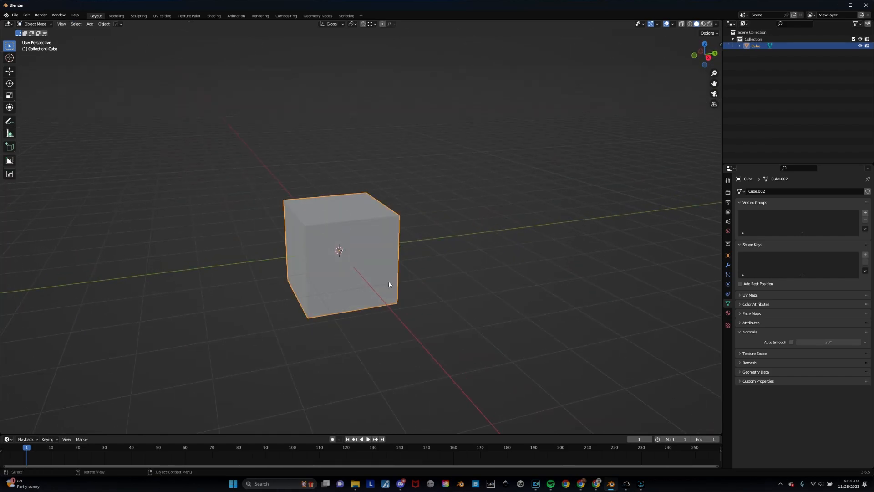
- Move the cube straight up along Z in the front orthographic view until its base sits about on the ground line
{"action": "key", "text": "KP_1"}
{"action": "key", "text": "g"}
{"action": "key", "text": "z"}
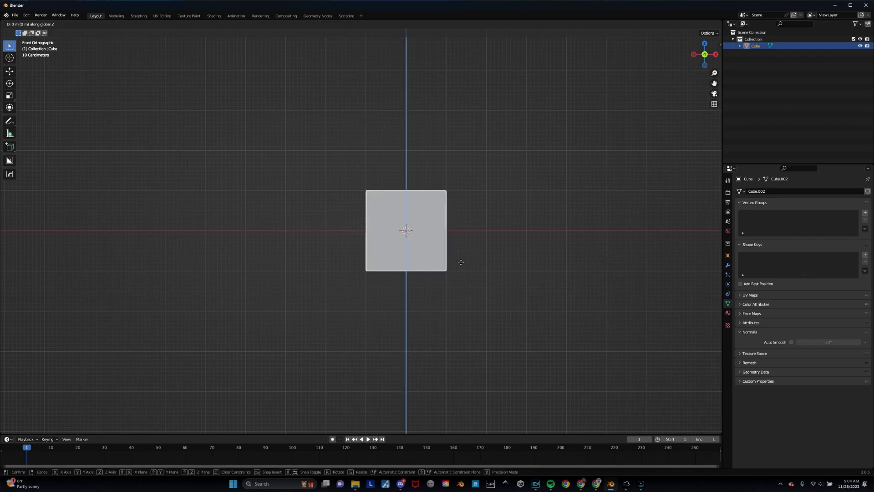
{"action": "left_click", "coordinate": [465, 223]}
{"action": "scroll", "coordinate": [459, 224], "scroll_direction": "up", "scroll_amount": 3}
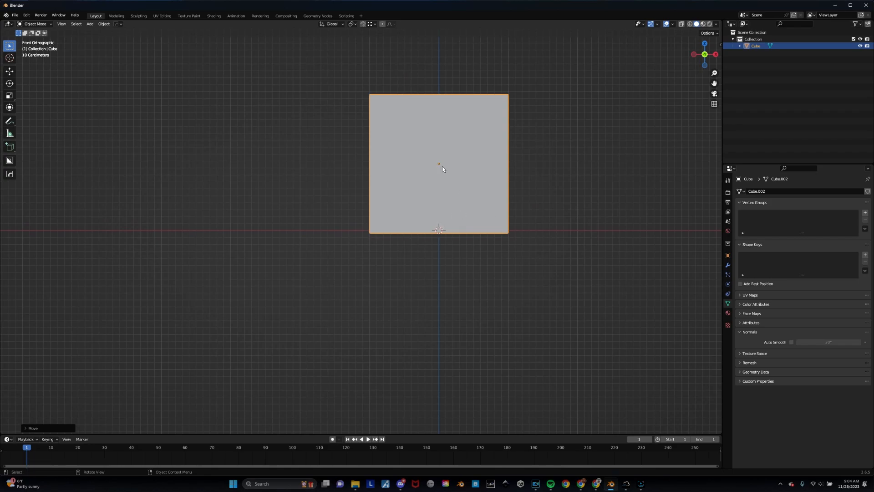
- With transforms affecting only origins, lower the cube's origin about 0.96 m along Z to its base, and disable that option again
{"action": "left_click", "coordinate": [727, 181]}
{"action": "left_click", "coordinate": [794, 219]}
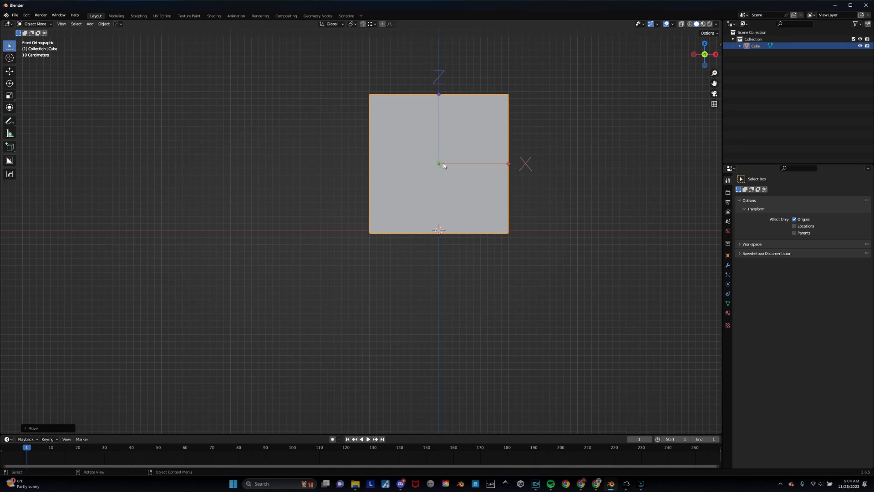
{"action": "key", "text": "g"}
{"action": "key", "text": "z"}
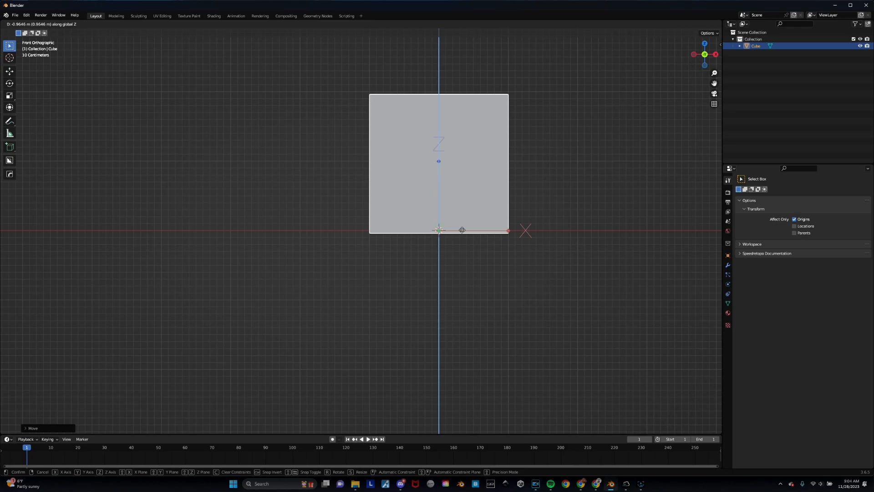
{"action": "left_click", "coordinate": [462, 227]}
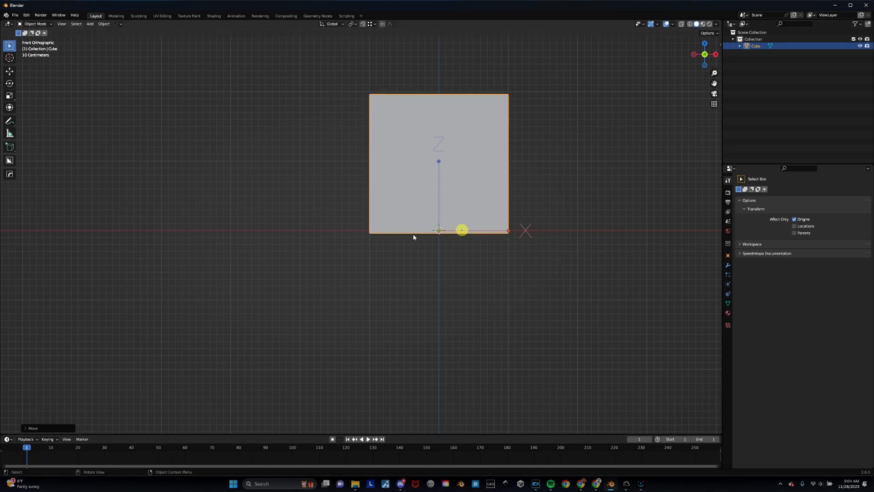
{"action": "left_click", "coordinate": [795, 220]}
{"action": "left_click", "coordinate": [590, 192]}
- Raise the cube's top face along Z in face selection mode to form a tall box roughly three times as high as wide
{"action": "middle_click_drag", "start_coordinate": [590, 192], "coordinate": [443, 236]}
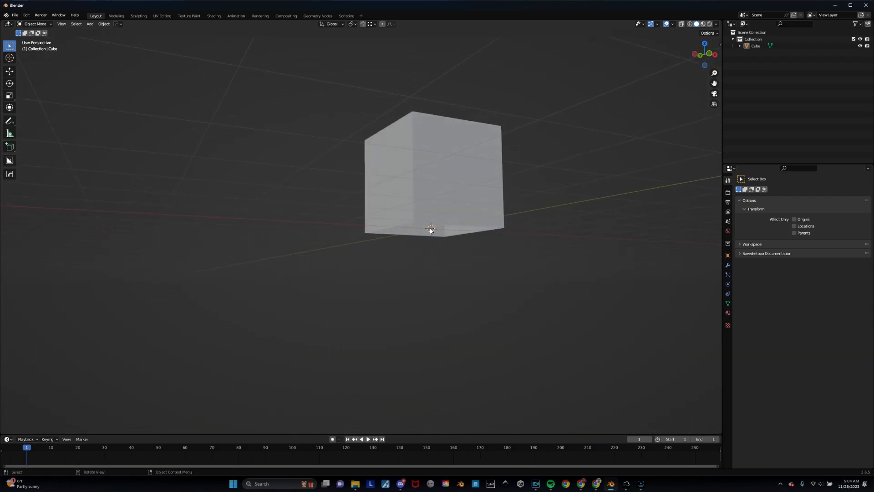
{"action": "middle_click_drag", "start_coordinate": [425, 217], "coordinate": [410, 260]}
{"action": "left_click", "coordinate": [348, 204]}
{"action": "key", "text": "Tab"}
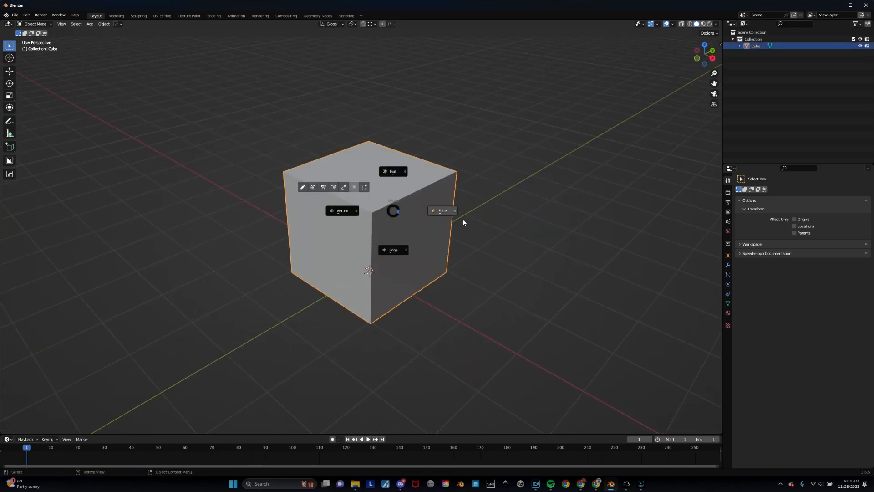
{"action": "left_click", "coordinate": [463, 220]}
{"action": "left_click", "coordinate": [390, 178]}
{"action": "scroll", "coordinate": [418, 224], "scroll_direction": "down", "scroll_amount": 4}
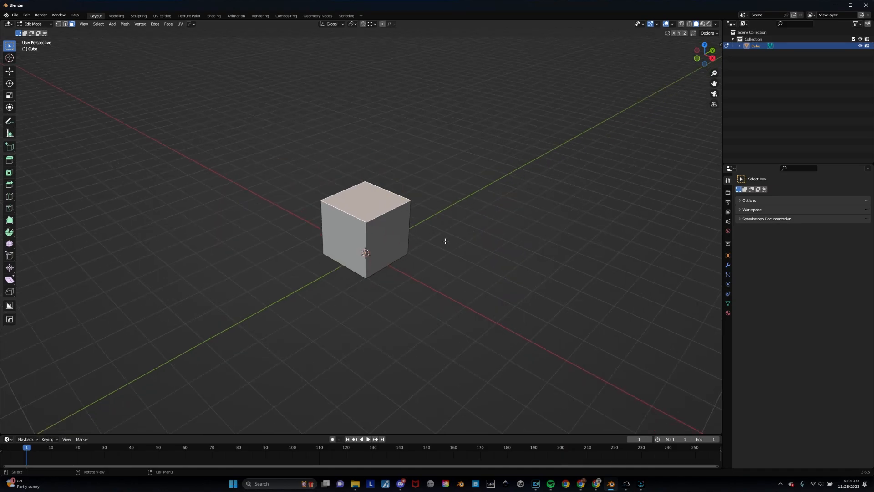
{"action": "key", "text": "g"}
{"action": "key", "text": "z"}
{"action": "left_click", "coordinate": [445, 142]}
{"action": "middle_click_drag", "start_coordinate": [445, 140], "coordinate": [451, 187]}
{"action": "scroll", "coordinate": [414, 184], "scroll_direction": "up", "scroll_amount": 3}
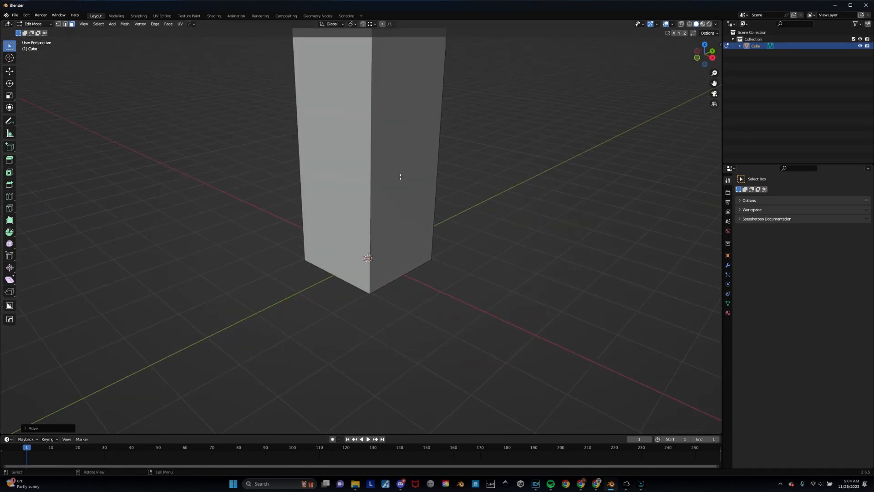
{"action": "middle_click_drag", "start_coordinate": [400, 156], "coordinate": [443, 201], "text": "shift"}
{"action": "left_click", "coordinate": [486, 189]}
- Examine the tall box's top and side faces from several angles, in both edit and object mode
{"action": "scroll", "coordinate": [473, 193], "scroll_direction": "down", "scroll_amount": 3}
{"action": "scroll", "coordinate": [400, 217], "scroll_direction": "up", "scroll_amount": 3}
{"action": "middle_click_drag", "start_coordinate": [363, 193], "coordinate": [361, 204]}
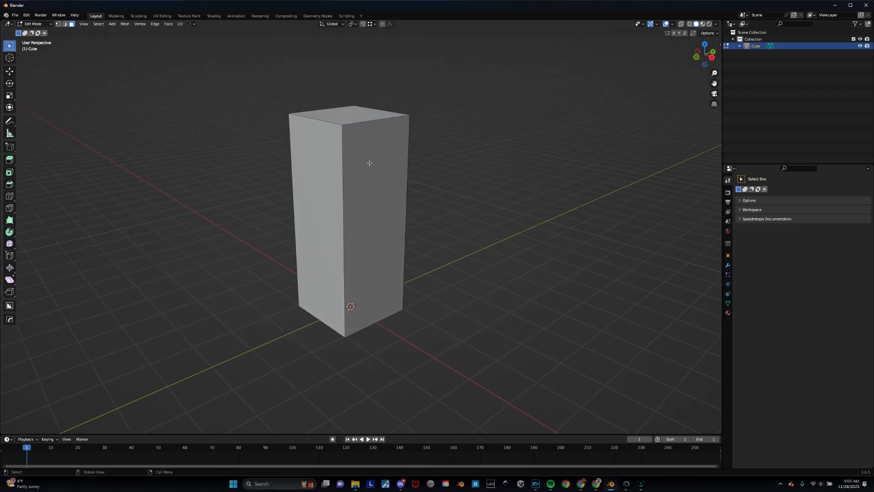
{"action": "mouse_move", "coordinate": [393, 176]}
{"action": "middle_mouse_down"}
{"action": "mouse_move", "coordinate": [289, 180]}
{"action": "mouse_move", "coordinate": [390, 175]}
{"action": "middle_mouse_up"}
{"action": "left_click", "coordinate": [344, 113]}
{"action": "left_click", "coordinate": [521, 185]}
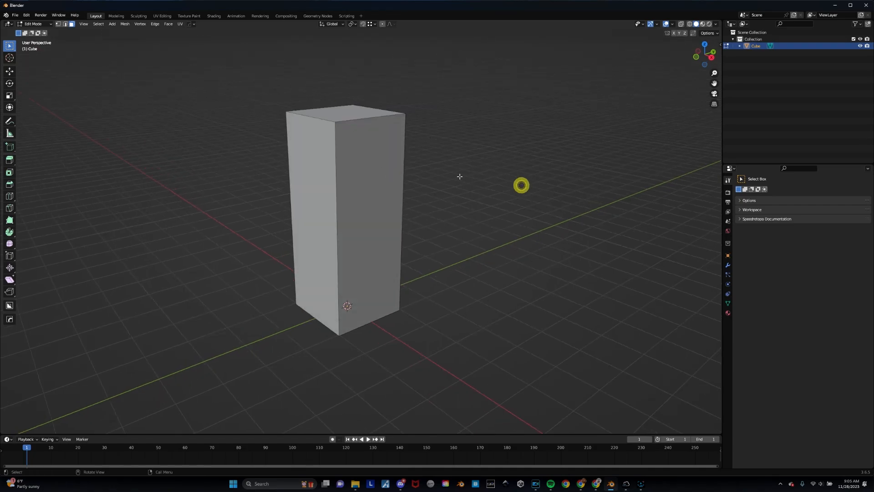
{"action": "middle_click_drag", "start_coordinate": [459, 176], "coordinate": [457, 193]}
{"action": "scroll", "coordinate": [452, 205], "scroll_direction": "up", "scroll_amount": 1}
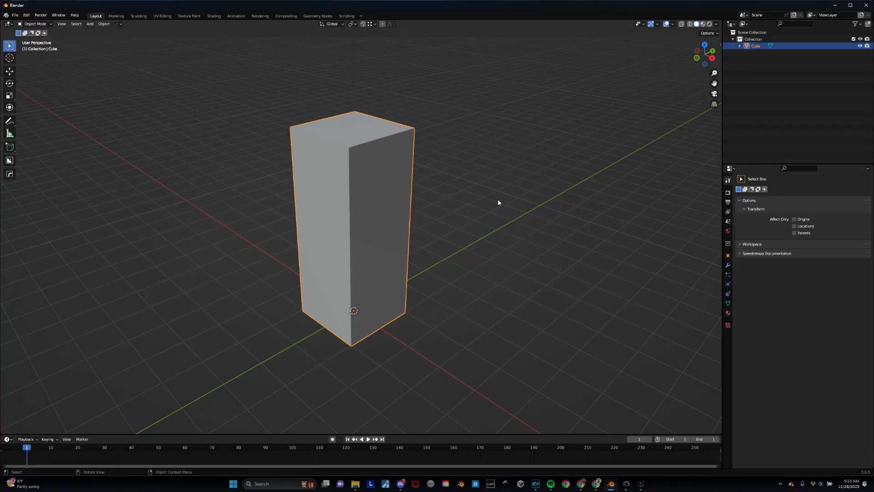
{"action": "mouse_move", "coordinate": [498, 198]}
{"action": "middle_mouse_down"}
{"action": "mouse_move", "coordinate": [482, 209]}
{"action": "mouse_move", "coordinate": [507, 203]}
{"action": "mouse_move", "coordinate": [485, 206]}
{"action": "middle_mouse_up"}
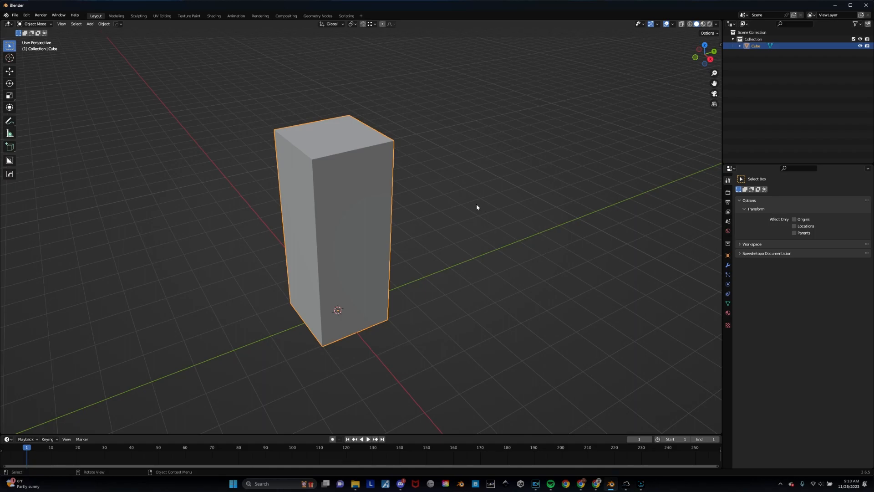
{"action": "mouse_move", "coordinate": [356, 197]}
{"action": "middle_mouse_down"}
{"action": "mouse_move", "coordinate": [472, 191]}
{"action": "mouse_move", "coordinate": [307, 198]}
{"action": "mouse_move", "coordinate": [357, 195]}
{"action": "middle_mouse_up"}
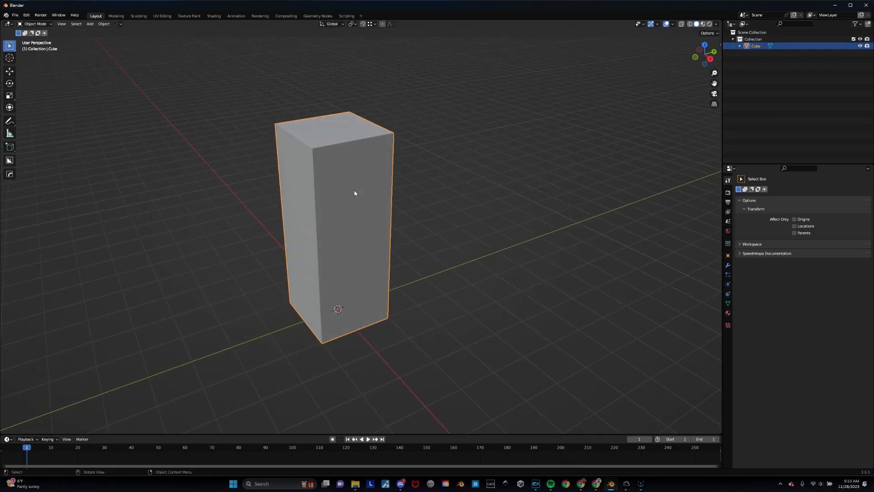
{"action": "middle_click_drag", "start_coordinate": [363, 181], "coordinate": [318, 183]}
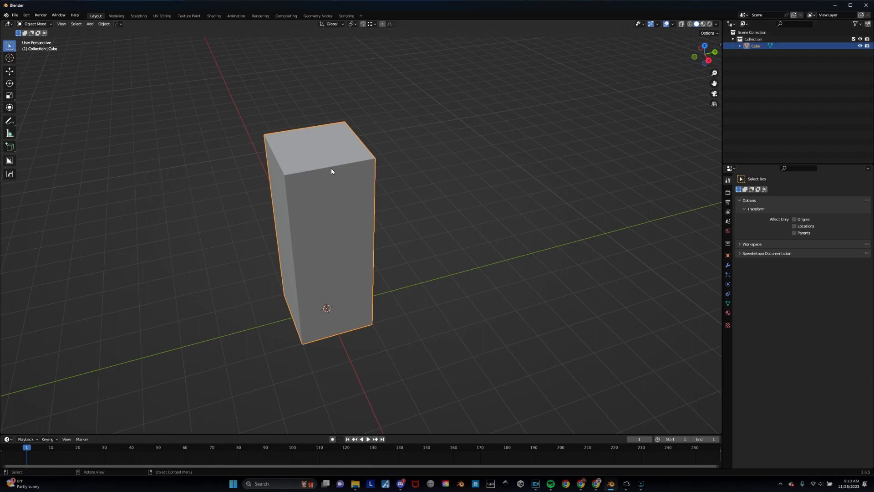
{"action": "mouse_move", "coordinate": [336, 200]}
{"action": "middle_mouse_down"}
{"action": "mouse_move", "coordinate": [356, 184]}
{"action": "mouse_move", "coordinate": [341, 195]}
{"action": "middle_mouse_up"}
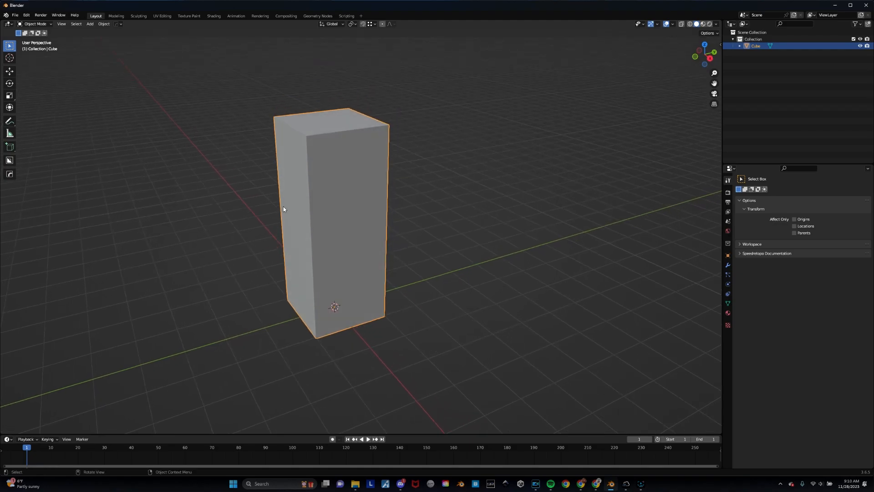
{"action": "middle_click_drag", "start_coordinate": [349, 193], "coordinate": [398, 207]}
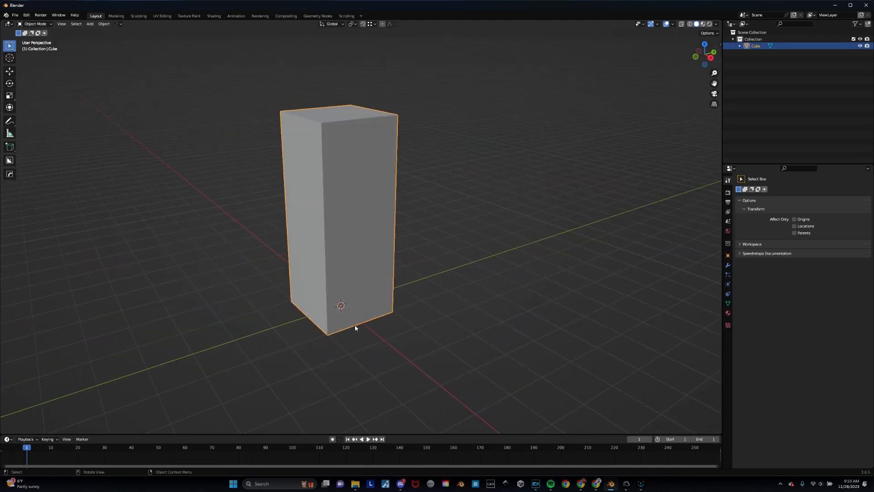
{"action": "middle_click_drag", "start_coordinate": [348, 151], "coordinate": [341, 230]}
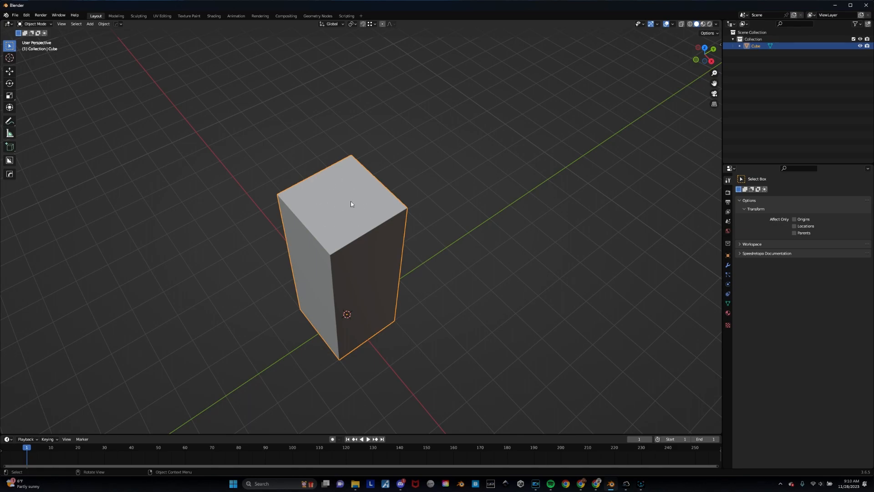
{"action": "mouse_move", "coordinate": [347, 221]}
{"action": "middle_mouse_down"}
{"action": "mouse_move", "coordinate": [351, 191]}
{"action": "mouse_move", "coordinate": [350, 208]}
{"action": "middle_mouse_up"}
- Enter edge selection mode on the box and select the edges around its top face
{"action": "key", "text": "ctrl+Tab"}
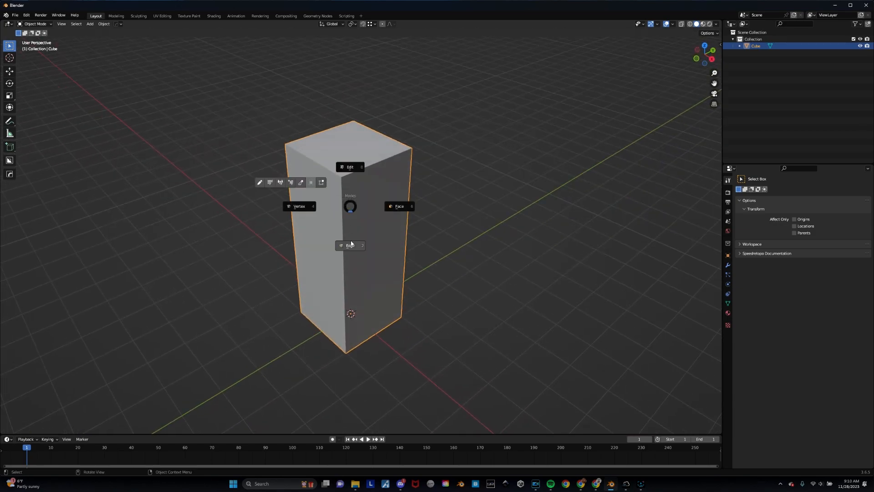
{"action": "left_click", "coordinate": [353, 244]}
{"action": "left_click", "coordinate": [328, 131]}
{"action": "left_click", "coordinate": [363, 129], "text": "shift"}
{"action": "left_click", "coordinate": [372, 163], "text": "shift"}
{"action": "left_click", "coordinate": [328, 168], "text": "shift"}
{"action": "middle_click_drag", "start_coordinate": [329, 169], "coordinate": [380, 134]}
{"action": "left_click", "coordinate": [383, 113]}
- Reselect all four edges around the box's top face and mark them as a seam
{"action": "left_click", "coordinate": [334, 114]}
{"action": "left_click", "coordinate": [324, 155], "text": "shift"}
{"action": "left_click", "coordinate": [371, 162], "text": "shift"}
{"action": "left_click", "coordinate": [400, 123], "text": "shift"}
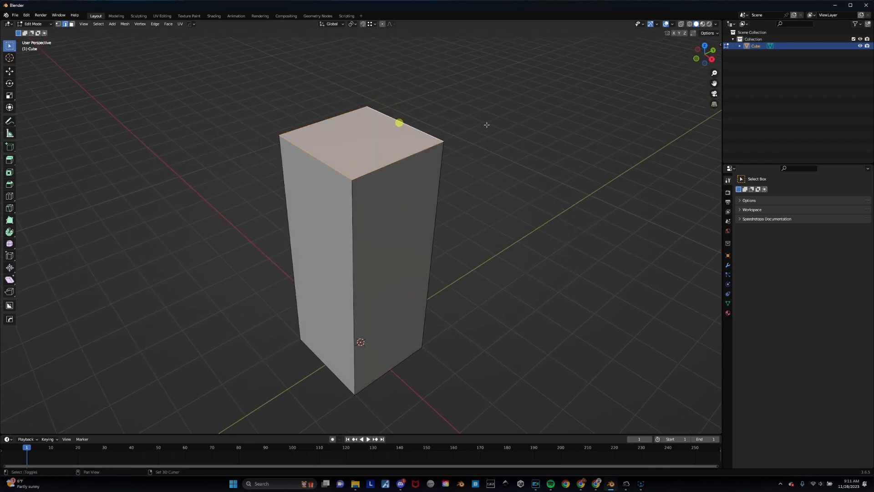
{"action": "right_click", "coordinate": [367, 135]}
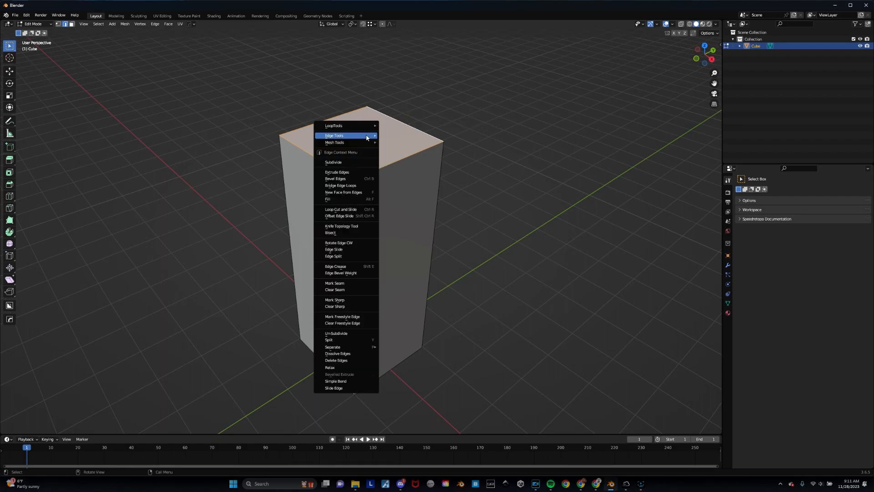
{"action": "mouse_move", "coordinate": [367, 137]}
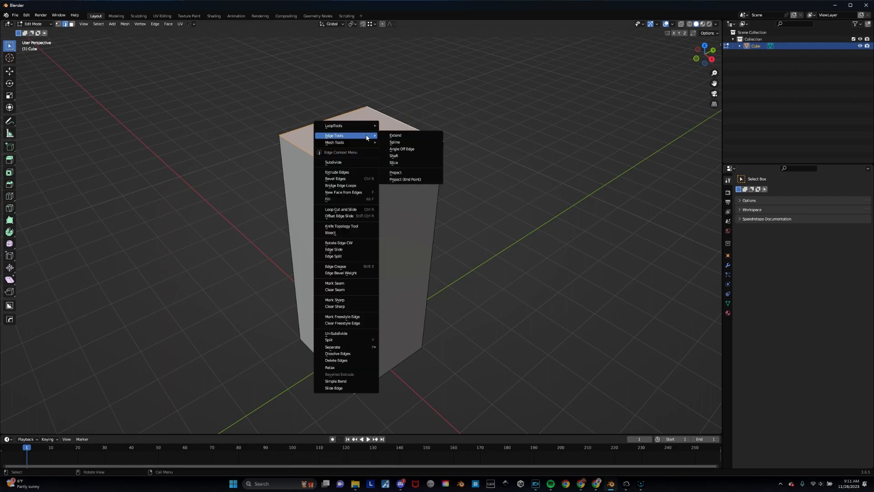
{"action": "left_click", "coordinate": [350, 283]}
{"action": "left_click", "coordinate": [465, 112]}
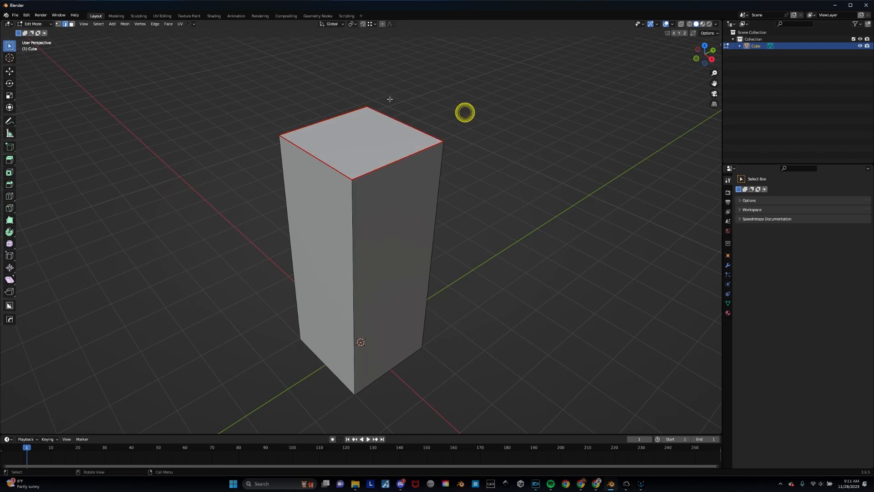
- Select the ring of four side faces in face selection mode and hide the unselected top face
{"action": "middle_click_drag", "start_coordinate": [456, 170], "coordinate": [397, 123]}
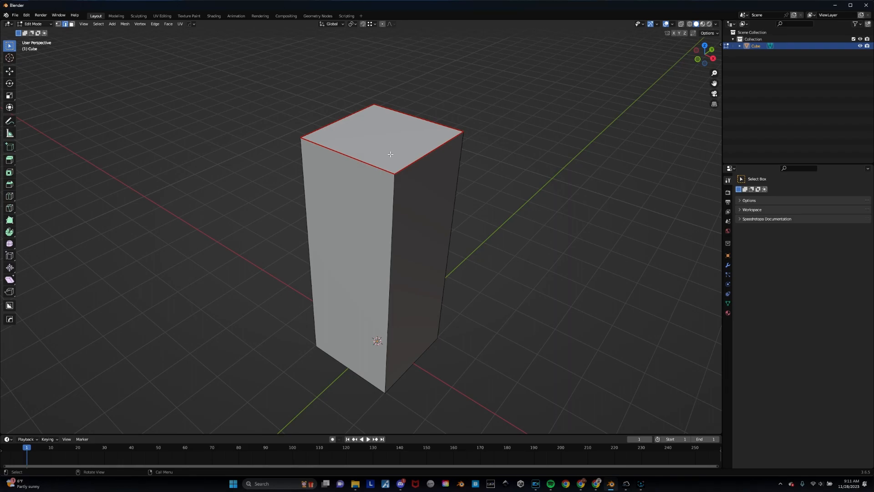
{"action": "middle_click_drag", "start_coordinate": [397, 200], "coordinate": [451, 136]}
{"action": "left_click", "coordinate": [451, 147]}
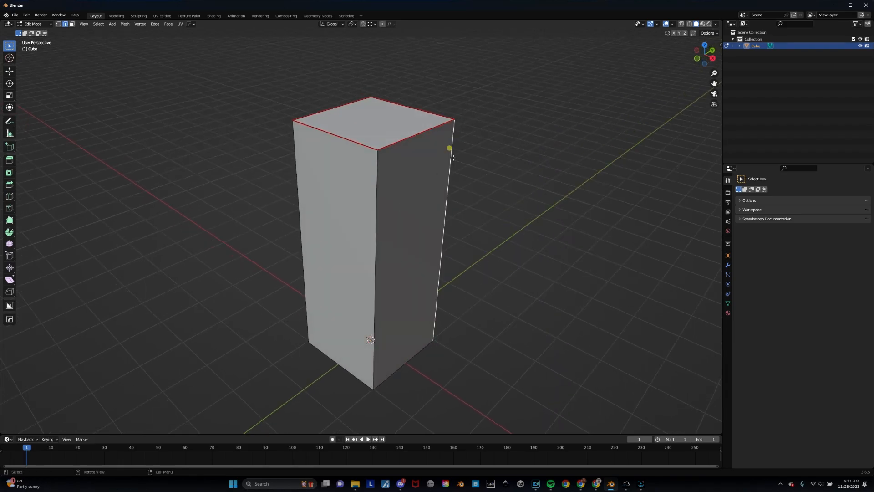
{"action": "left_click", "coordinate": [494, 220]}
{"action": "key", "text": "Tab"}
{"action": "left_click", "coordinate": [468, 229]}
{"action": "left_click", "coordinate": [378, 232], "text": "alt"}
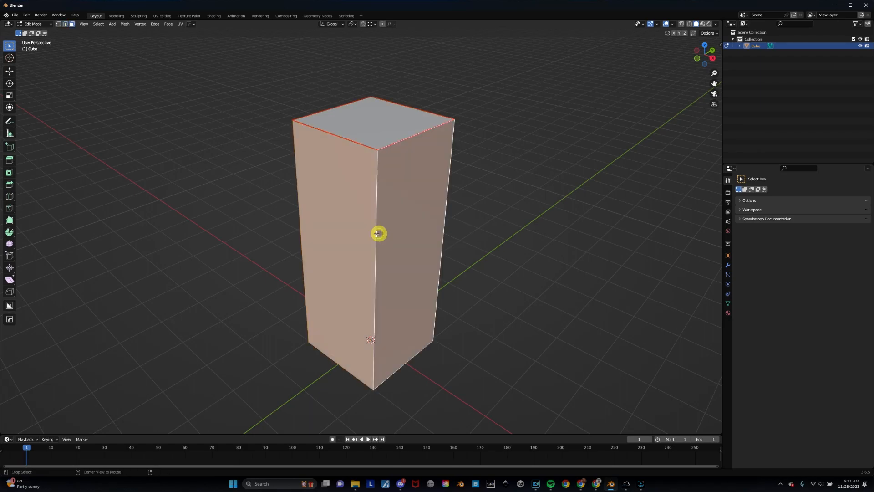
{"action": "key", "text": "shift+h"}
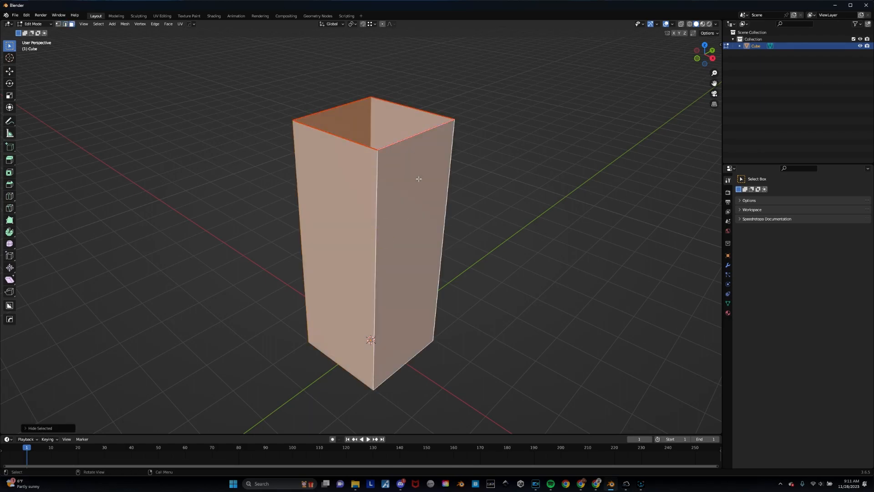
- Mark one vertical corner edge of the box as a seam in edge selection mode
{"action": "middle_click_drag", "start_coordinate": [480, 232], "coordinate": [423, 237]}
{"action": "key", "text": "Tab"}
{"action": "left_click", "coordinate": [300, 254]}
{"action": "left_click", "coordinate": [298, 221]}
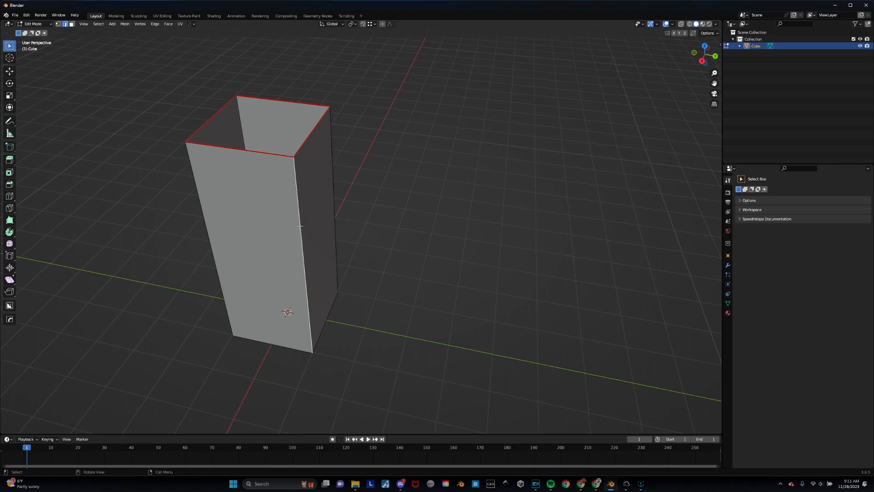
{"action": "right_click", "coordinate": [299, 233]}
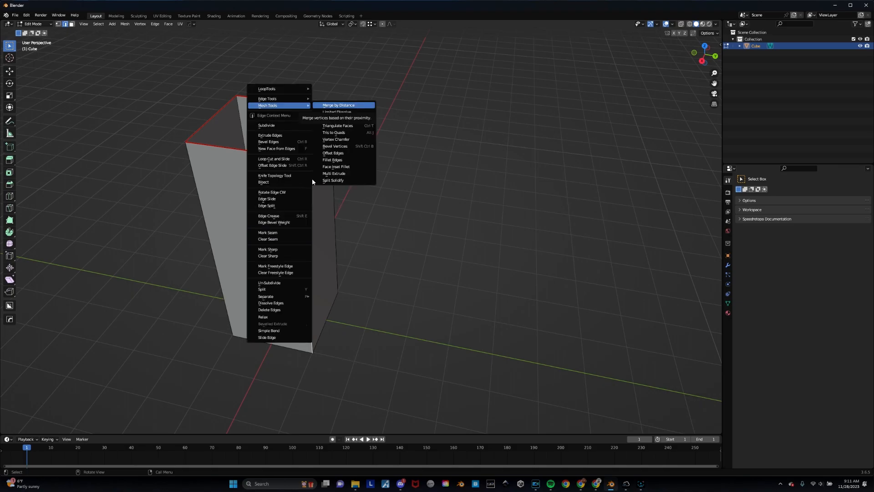
{"action": "left_click", "coordinate": [484, 295]}
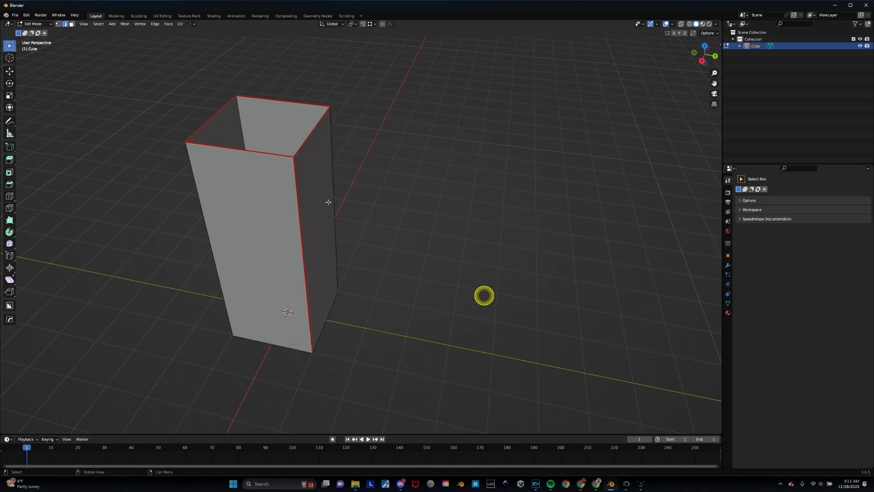
- Bring the box's hidden top face back into view
{"action": "middle_click_drag", "start_coordinate": [289, 242], "coordinate": [337, 208]}
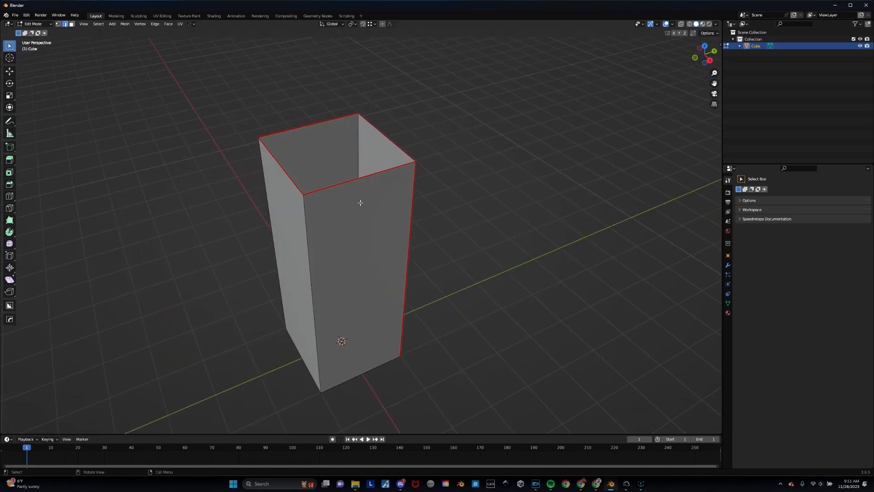
{"action": "key", "text": "f"}
{"action": "middle_click_drag", "start_coordinate": [449, 147], "coordinate": [436, 168]}
- Select all faces of the box in face selection mode and unwrap its UVs
{"action": "key", "text": "Tab"}
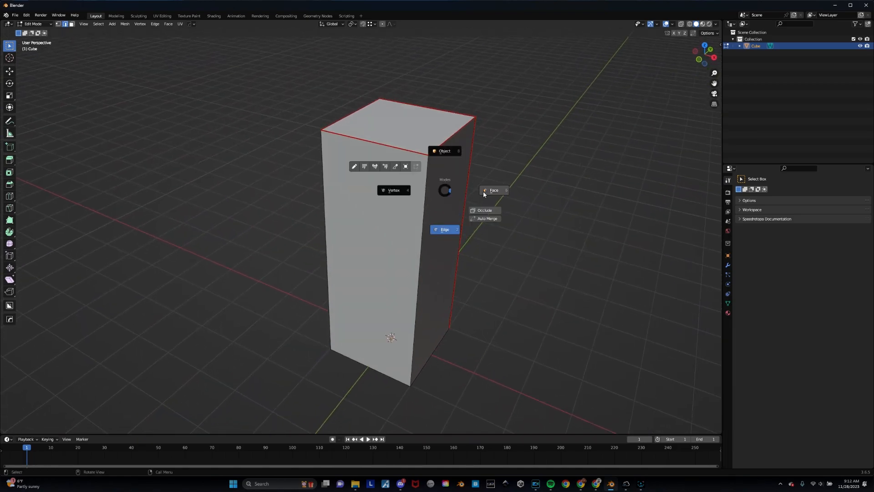
{"action": "left_click", "coordinate": [483, 193]}
{"action": "key", "text": "a"}
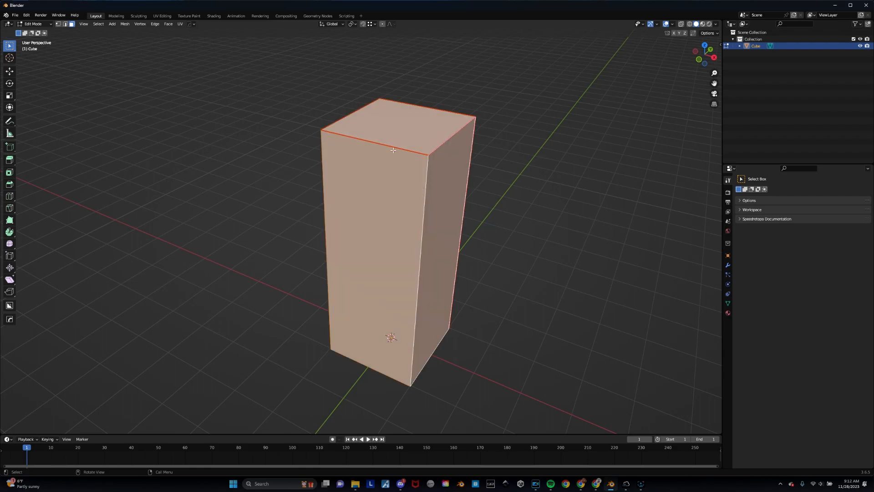
{"action": "left_click", "coordinate": [180, 24]}
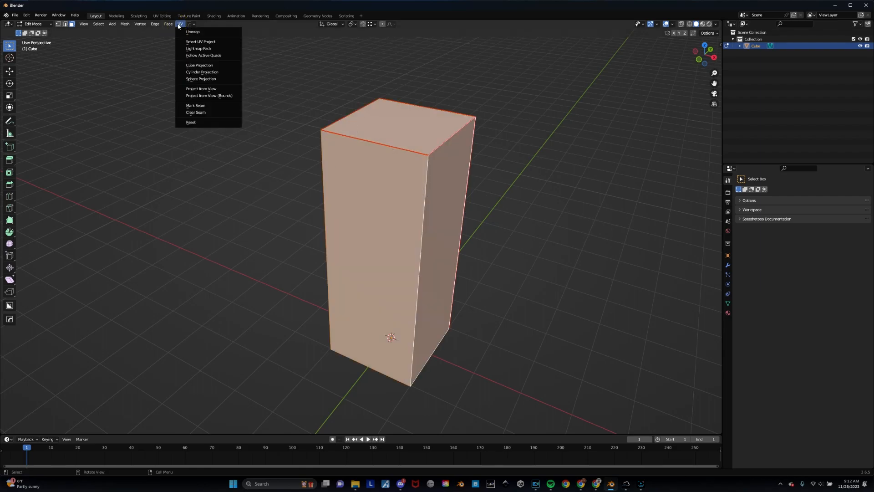
{"action": "left_click", "coordinate": [203, 33]}
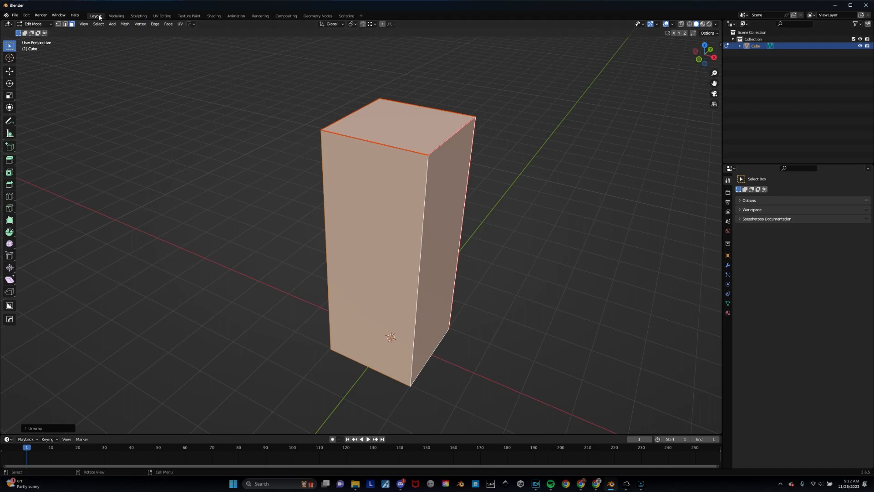
- Switch to the UV Editing workspace and set the UV editor to face selection mode
{"action": "left_click", "coordinate": [164, 16]}
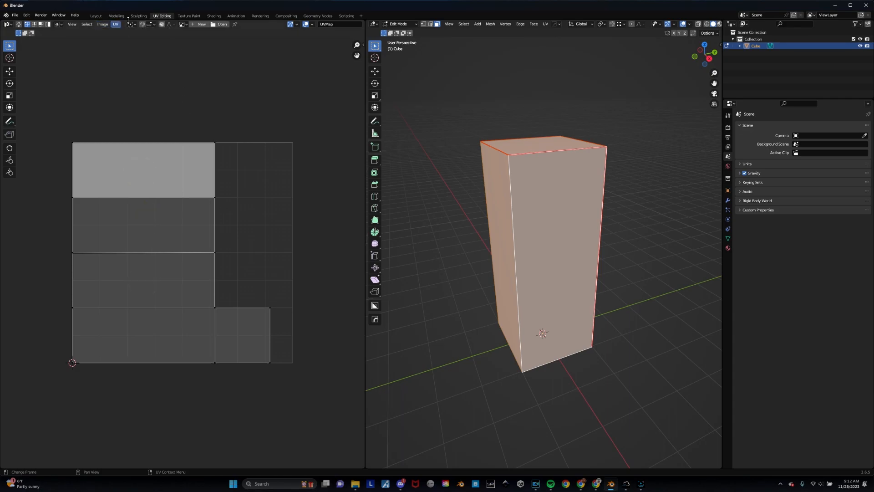
{"action": "key", "text": "ctrl+Tab"}
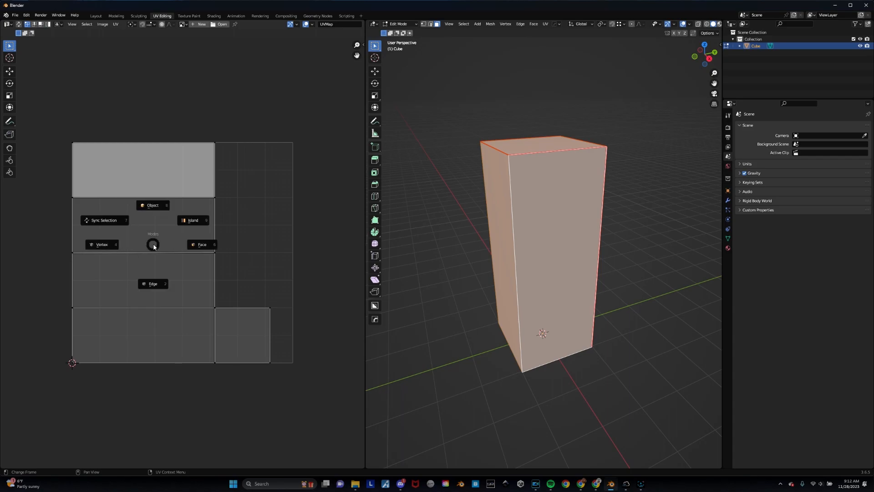
{"action": "left_click", "coordinate": [190, 246]}
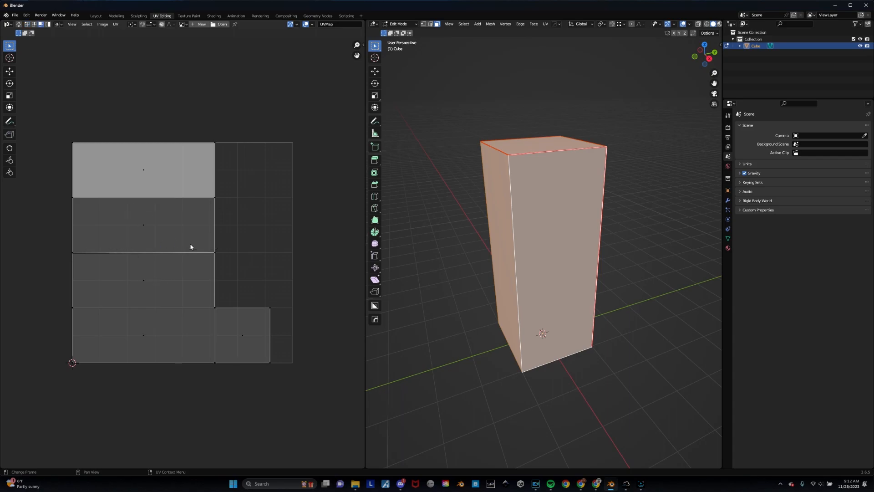
{"action": "left_click", "coordinate": [41, 25]}
{"action": "scroll", "coordinate": [152, 212], "scroll_direction": "up", "scroll_amount": 1}
{"action": "middle_click_drag", "start_coordinate": [150, 212], "coordinate": [156, 207]}
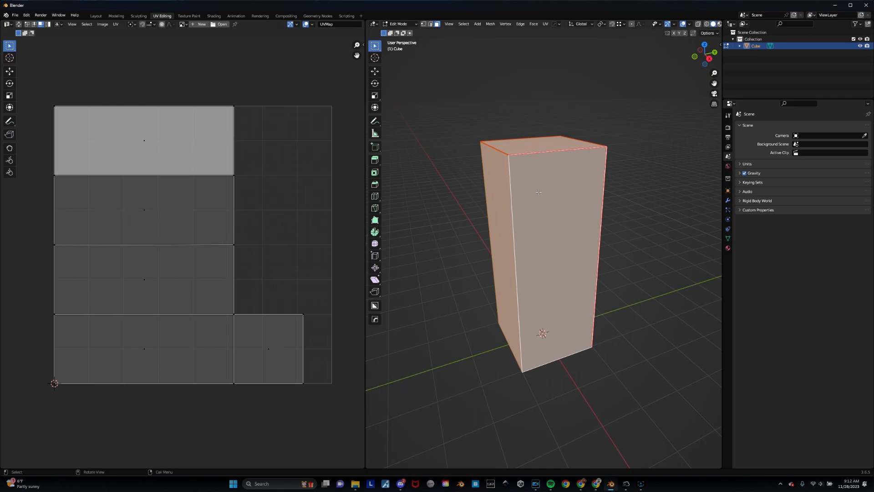
{"action": "middle_click_drag", "start_coordinate": [539, 192], "coordinate": [528, 193]}
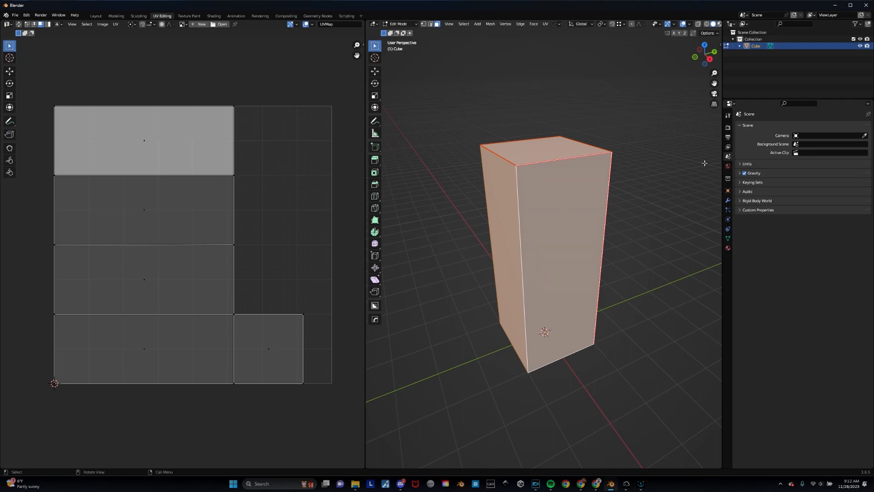
- Create a new material for the box and name it Wood Boards
{"action": "left_click", "coordinate": [728, 248]}
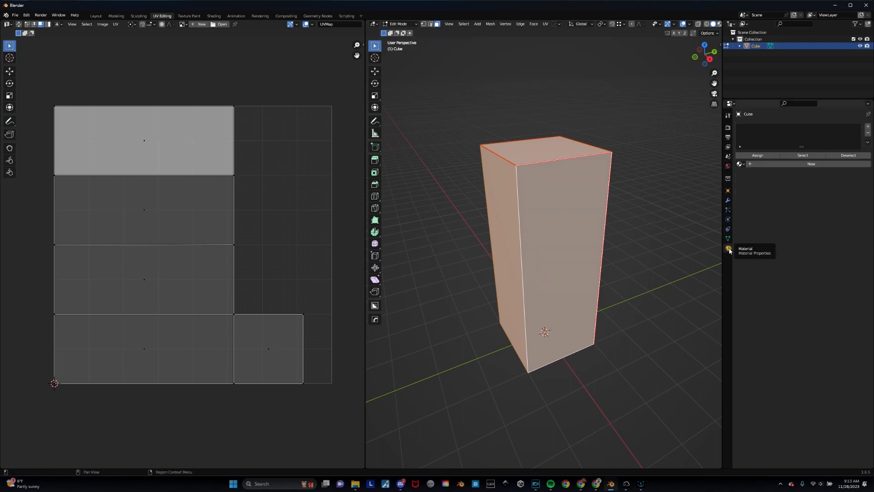
{"action": "left_click", "coordinate": [796, 164]}
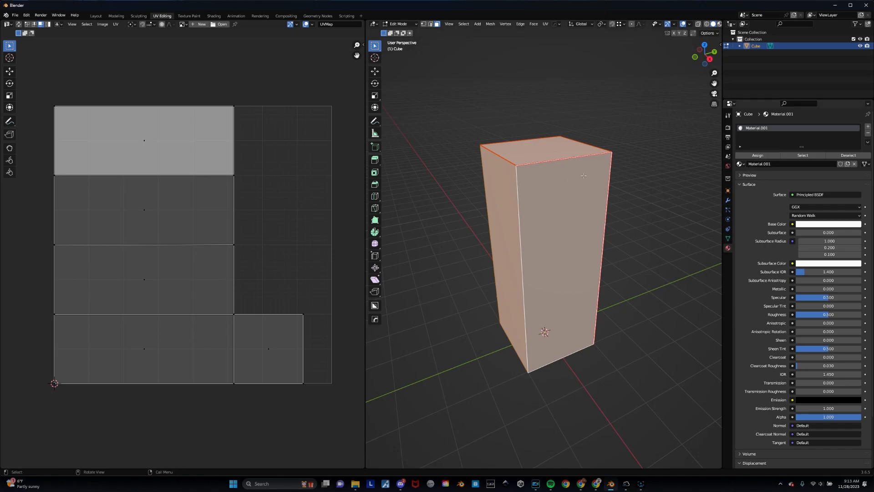
{"action": "double_click", "coordinate": [758, 129]}
{"action": "type", "text": "Wood Base"}
{"action": "key", "text": "Return"}
- Add a second material slot with a new material named Wood End Grain
{"action": "left_click", "coordinate": [868, 127]}
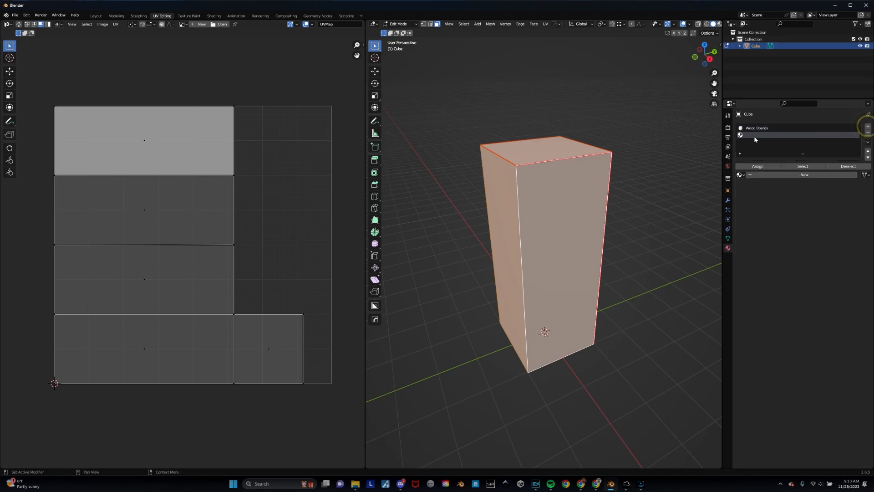
{"action": "left_click", "coordinate": [761, 176]}
{"action": "double_click", "coordinate": [757, 135]}
{"action": "type", "text": "Wood End Grain"}
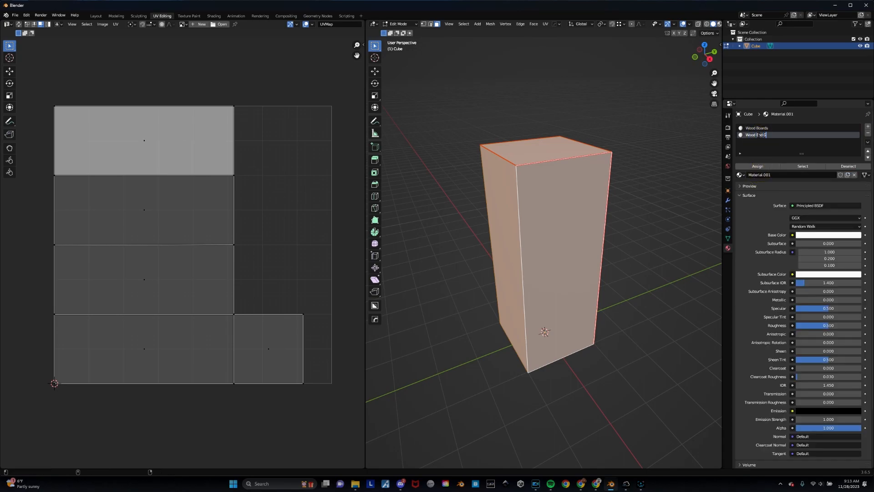
{"action": "key", "text": "Return"}
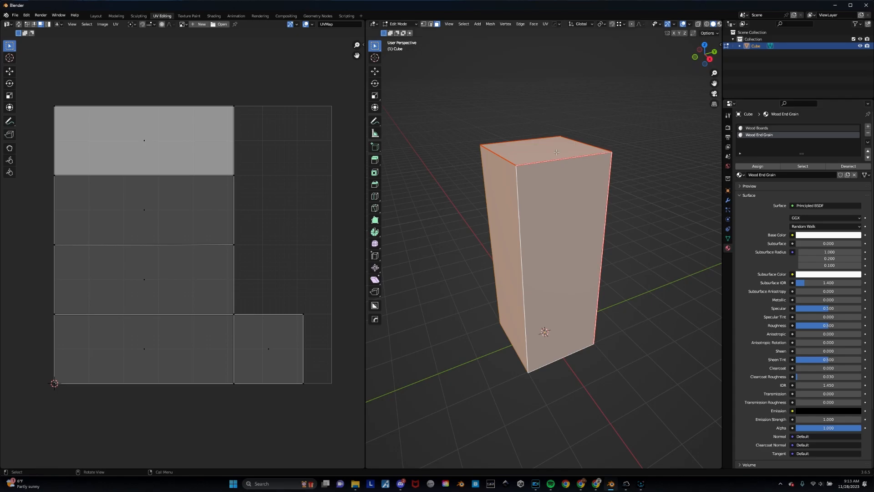
- Select the ring of four side faces, give Wood Boards a salmon-orange base color and assign it to them
{"action": "left_click", "coordinate": [560, 204]}
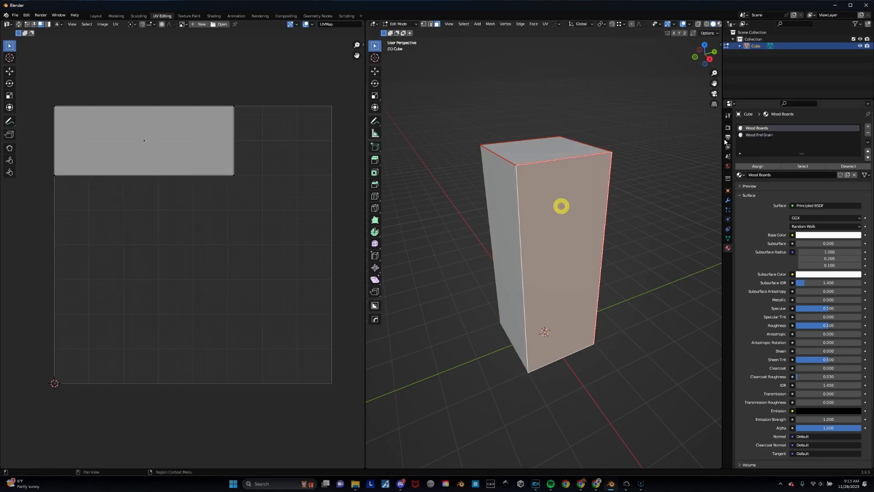
{"action": "left_click", "coordinate": [520, 222], "text": "alt"}
{"action": "middle_click_drag", "start_coordinate": [520, 222], "coordinate": [574, 222]}
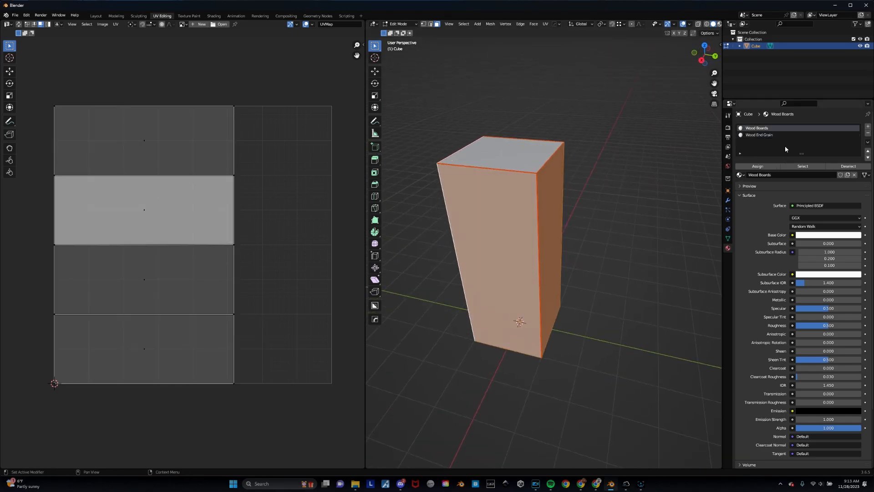
{"action": "left_click", "coordinate": [818, 234]}
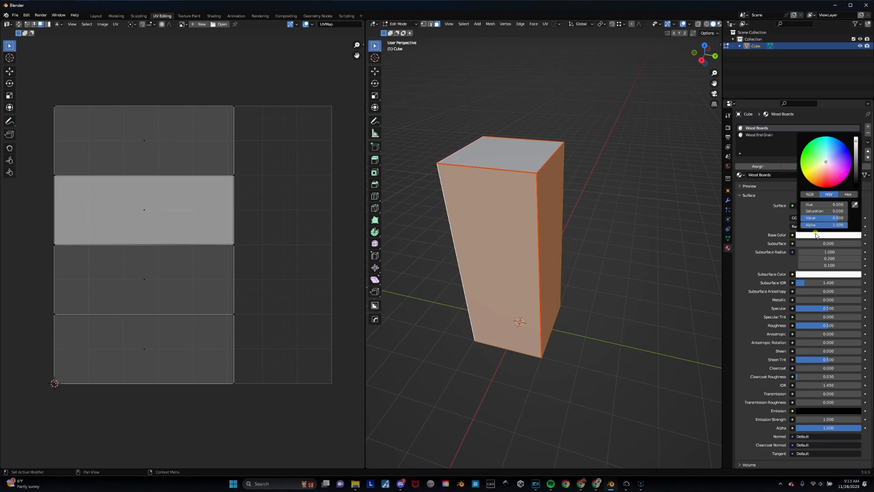
{"action": "left_click", "coordinate": [825, 173]}
{"action": "left_click", "coordinate": [801, 162]}
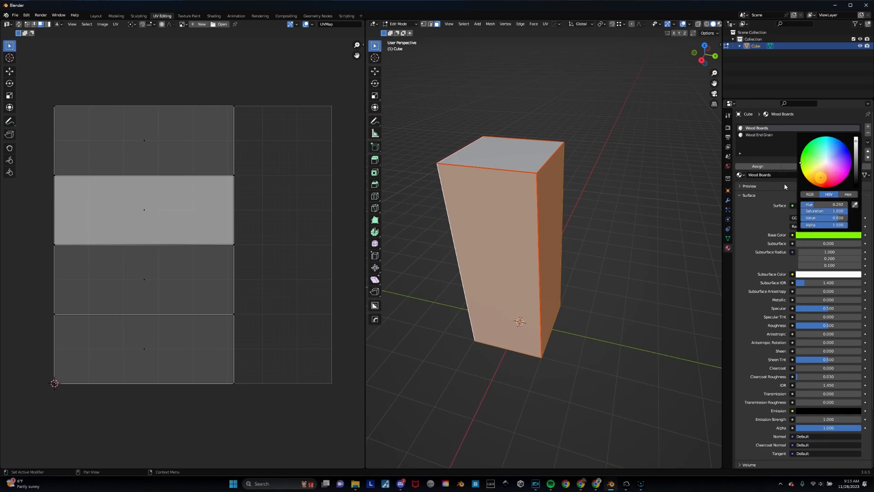
{"action": "left_click", "coordinate": [824, 171]}
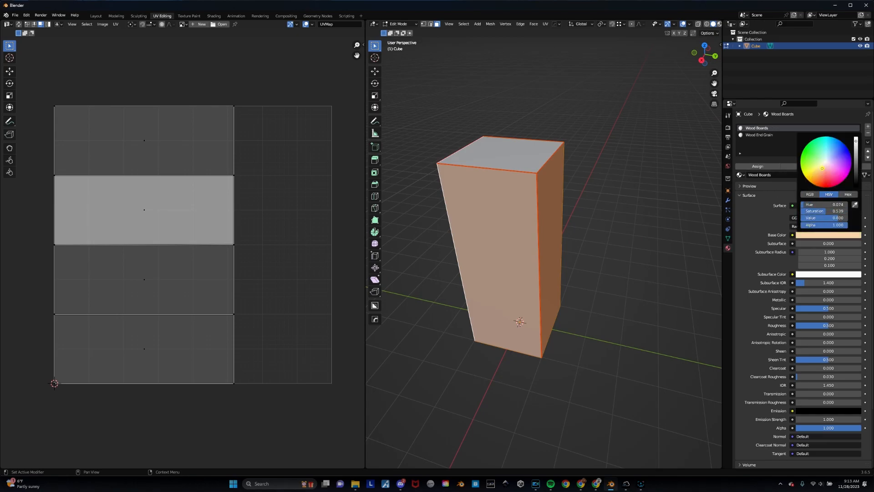
{"action": "left_click", "coordinate": [767, 167]}
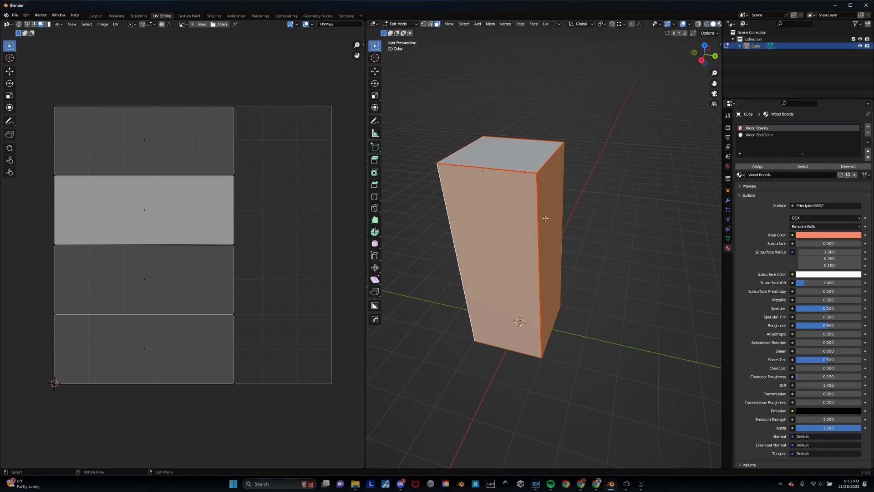
- Assign the Wood End Grain material to the box's top face and clear the selection
{"action": "left_click", "coordinate": [501, 162]}
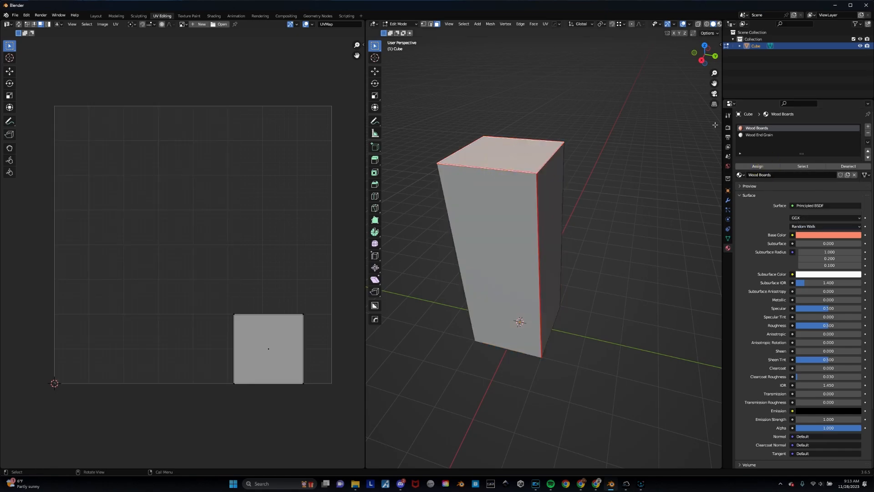
{"action": "left_click", "coordinate": [758, 134]}
{"action": "left_click", "coordinate": [758, 167]}
{"action": "left_click", "coordinate": [610, 201]}
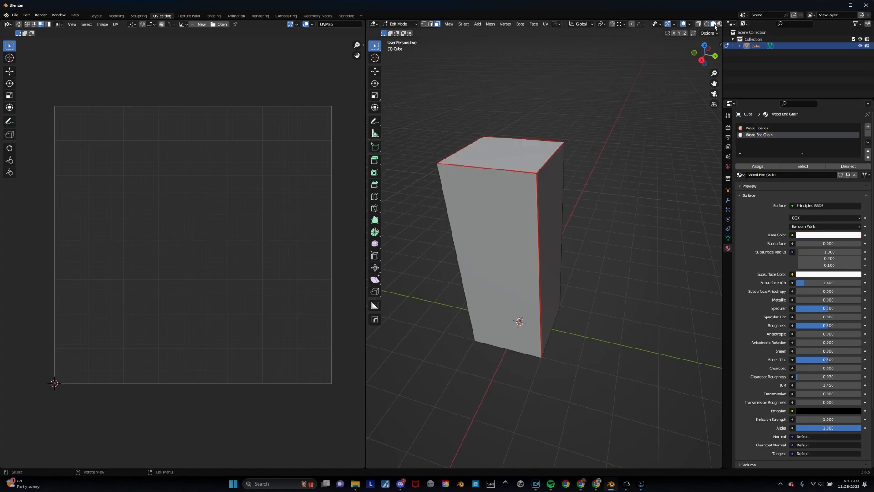
- Show the box in Material Preview shading and select individual side faces to check their material and UV islands
{"action": "scroll", "coordinate": [715, 26], "scroll_direction": "down", "scroll_amount": 2}
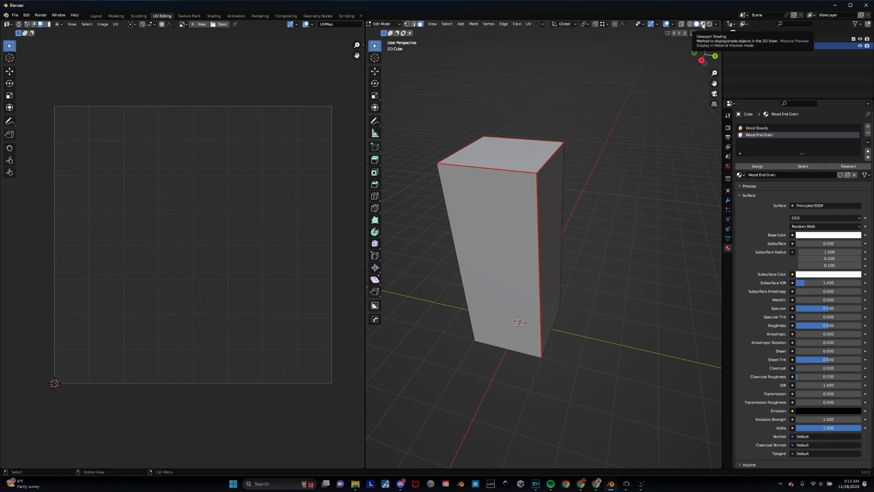
{"action": "left_click", "coordinate": [702, 24]}
{"action": "middle_click_drag", "start_coordinate": [669, 114], "coordinate": [581, 138]}
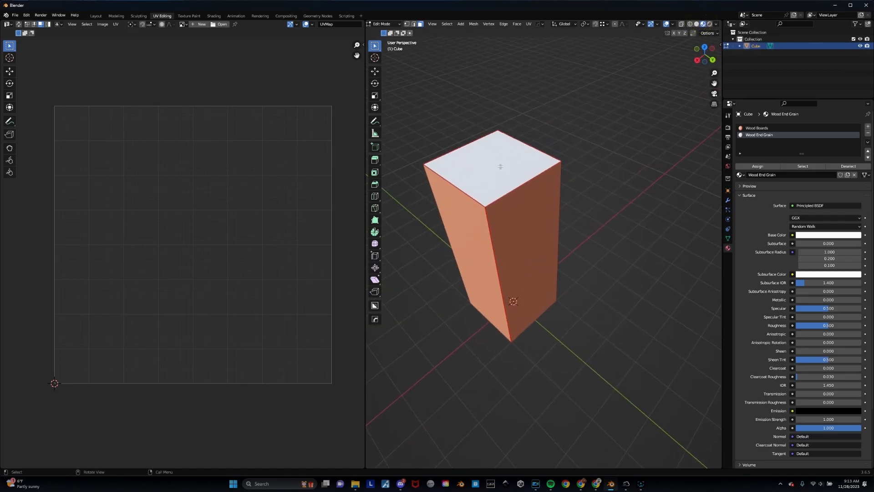
{"action": "middle_click_drag", "start_coordinate": [502, 162], "coordinate": [524, 215]}
{"action": "left_click", "coordinate": [487, 230]}
{"action": "left_click", "coordinate": [533, 244]}
{"action": "left_click", "coordinate": [550, 216]}
{"action": "middle_click_drag", "start_coordinate": [483, 196], "coordinate": [508, 192]}
{"action": "left_click", "coordinate": [514, 185]}
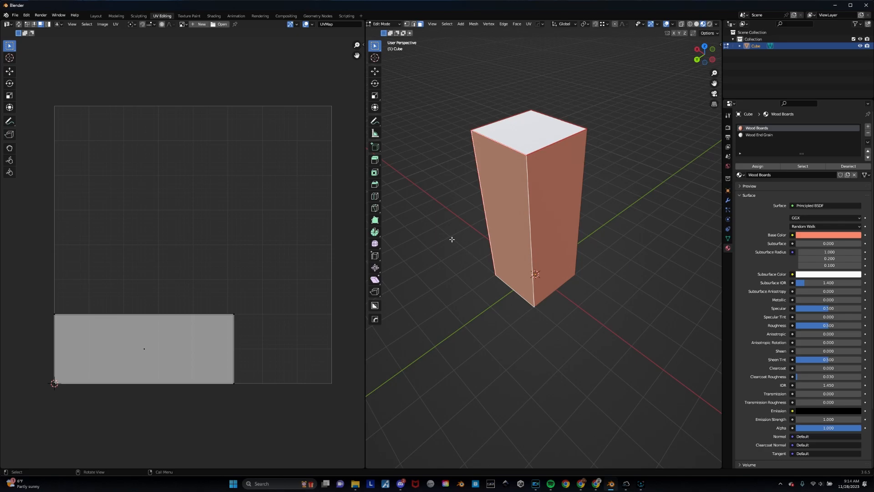
- Look at the Shading workspace and return to the UV Editing workspace
{"action": "left_click", "coordinate": [214, 16]}
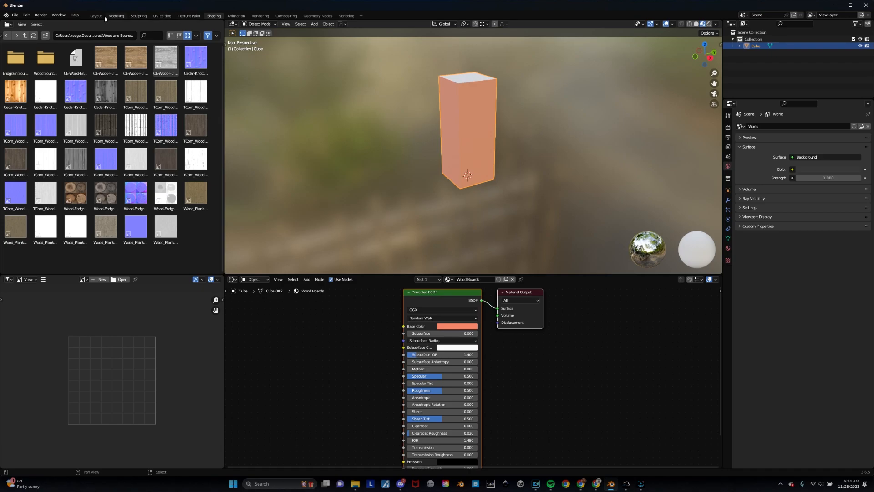
{"action": "left_click", "coordinate": [160, 17]}
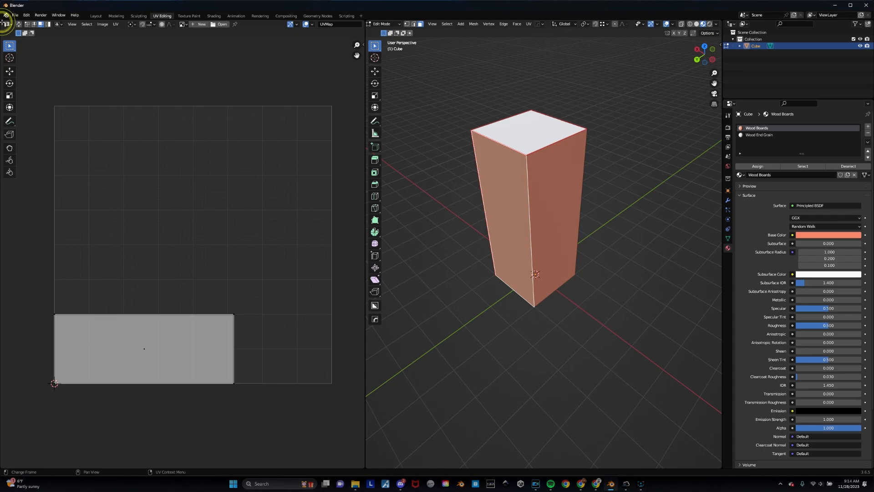
- Split the UV editor into two stacked areas and change the upper one to the Shader Editor, framing the Wood Boards nodes
{"action": "left_click_drag", "start_coordinate": [3, 22], "coordinate": [36, 235]}
{"action": "scroll", "coordinate": [170, 321], "scroll_direction": "down", "scroll_amount": 4}
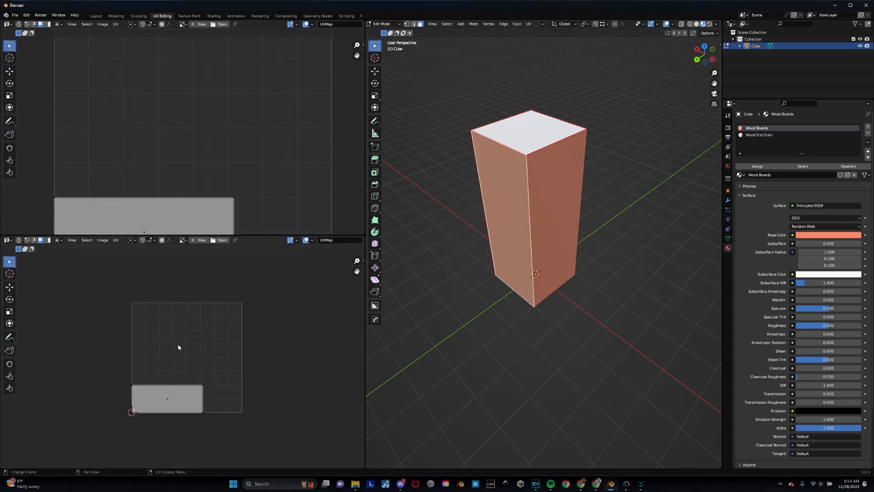
{"action": "scroll", "coordinate": [179, 328], "scroll_direction": "up", "scroll_amount": 2}
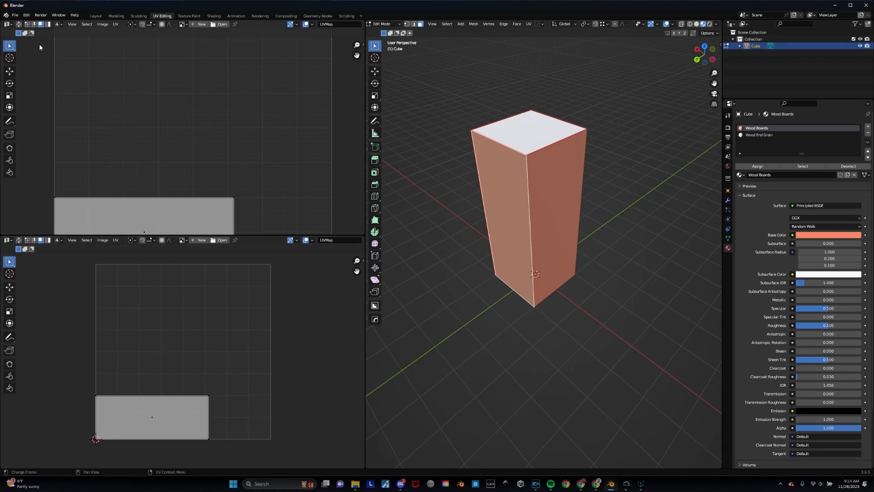
{"action": "left_click", "coordinate": [8, 24]}
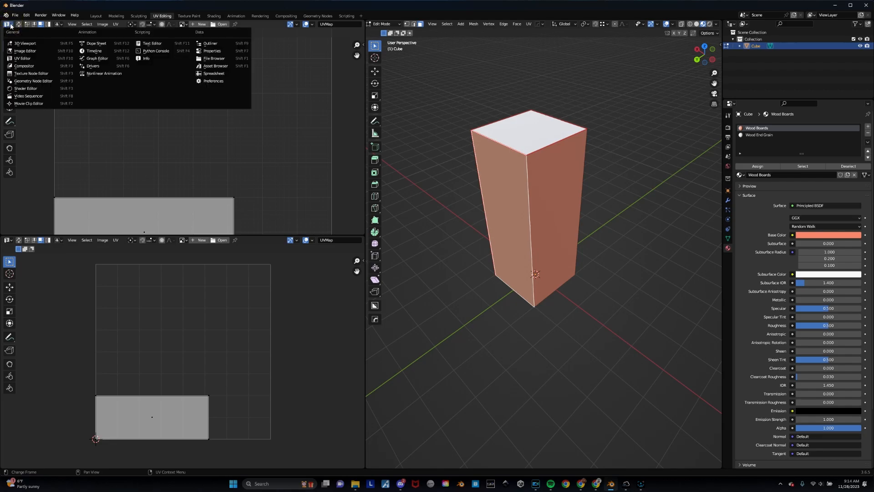
{"action": "left_click", "coordinate": [36, 88]}
{"action": "middle_click_drag", "start_coordinate": [176, 147], "coordinate": [194, 96]}
{"action": "scroll", "coordinate": [208, 96], "scroll_direction": "up", "scroll_amount": 1}
{"action": "scroll", "coordinate": [208, 95], "scroll_direction": "up", "scroll_amount": 1}
- Add an Image Texture node beside the Principled BSDF node of the Wood Boards material
{"action": "left_click", "coordinate": [101, 92]}
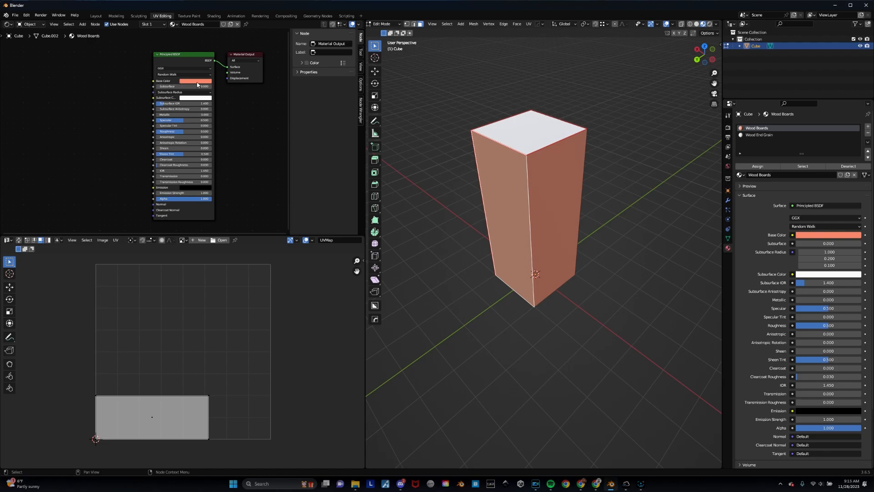
{"action": "left_click", "coordinate": [98, 96]}
{"action": "key", "text": "shift"}
{"action": "key", "text": "shift+a"}
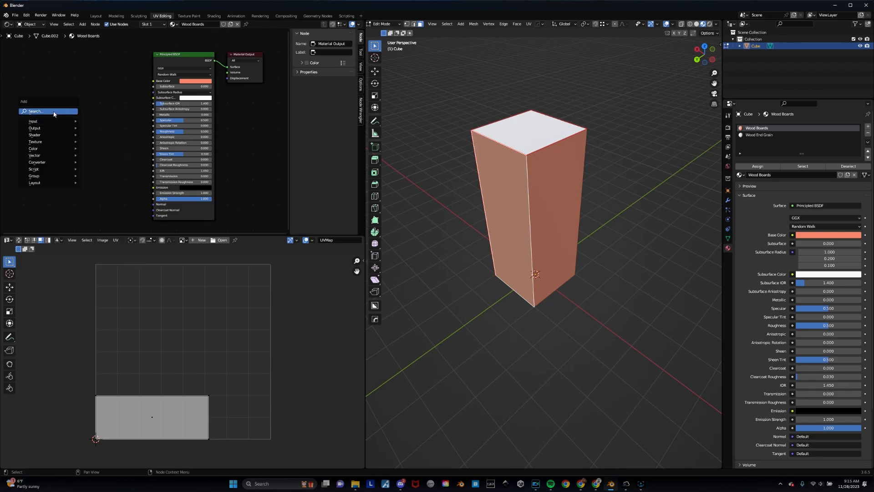
{"action": "mouse_move", "coordinate": [50, 151]}
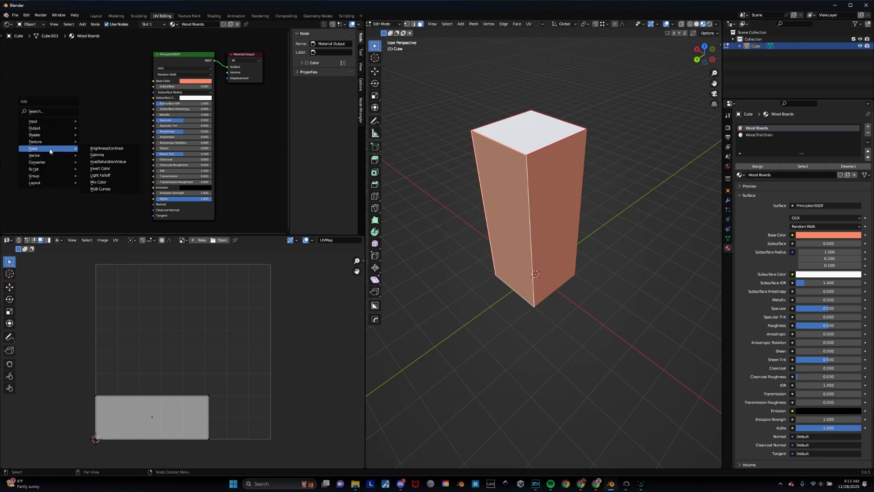
{"action": "mouse_move", "coordinate": [49, 167]}
{"action": "mouse_move", "coordinate": [51, 146]}
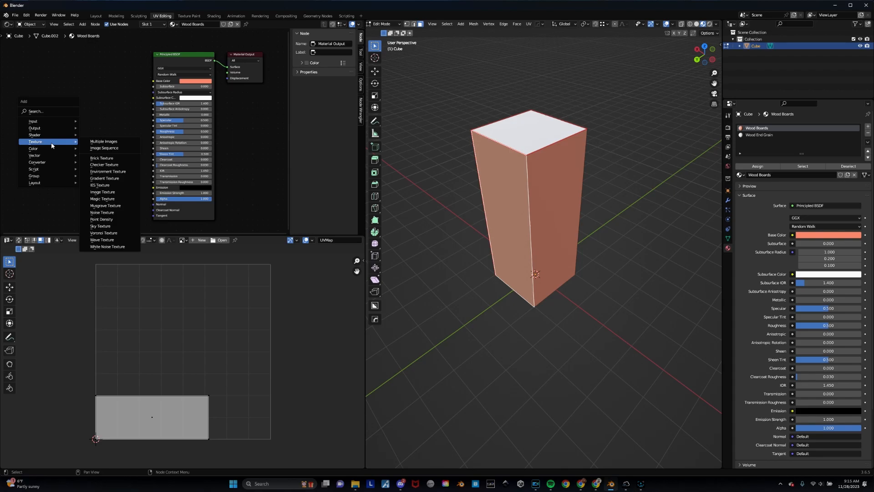
{"action": "left_click", "coordinate": [111, 191]}
{"action": "left_click", "coordinate": [44, 86]}
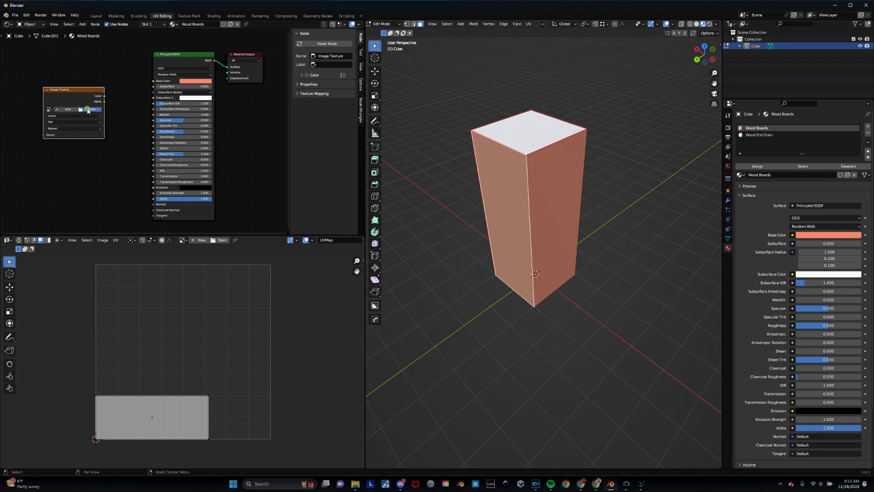
- Browse for the Image Texture node's image in the Wood and Boards folder under 3D Design, Textures and Assets, Textures
{"action": "left_click", "coordinate": [89, 109]}
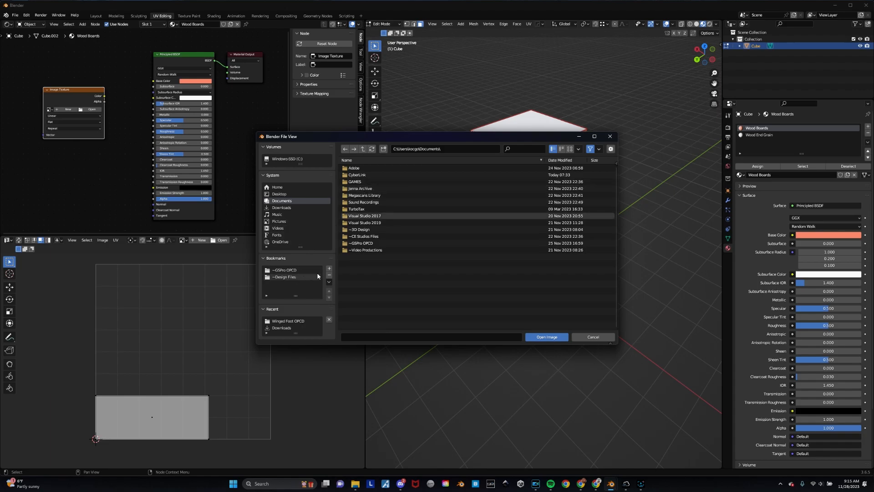
{"action": "double_click", "coordinate": [362, 229]}
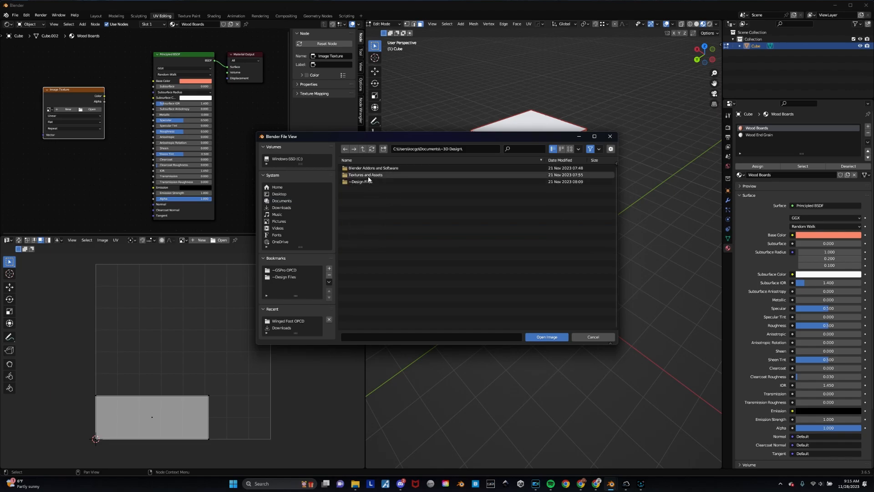
{"action": "double_click", "coordinate": [369, 176]}
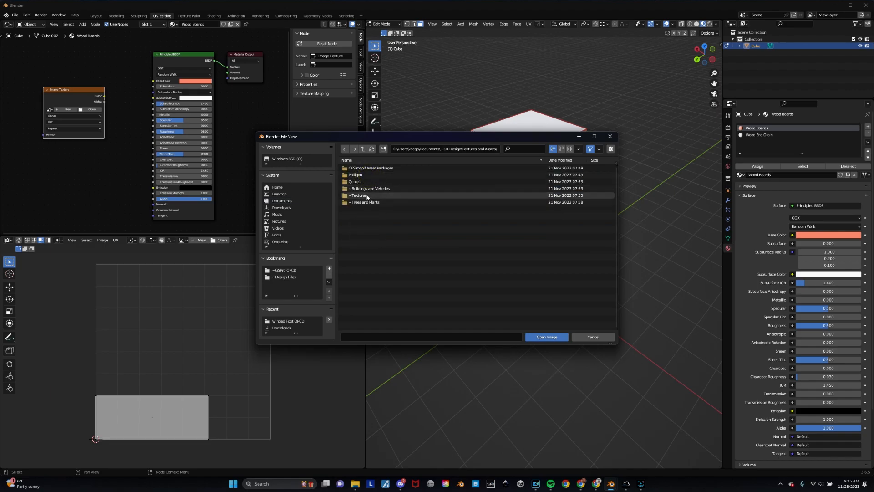
{"action": "double_click", "coordinate": [367, 196]}
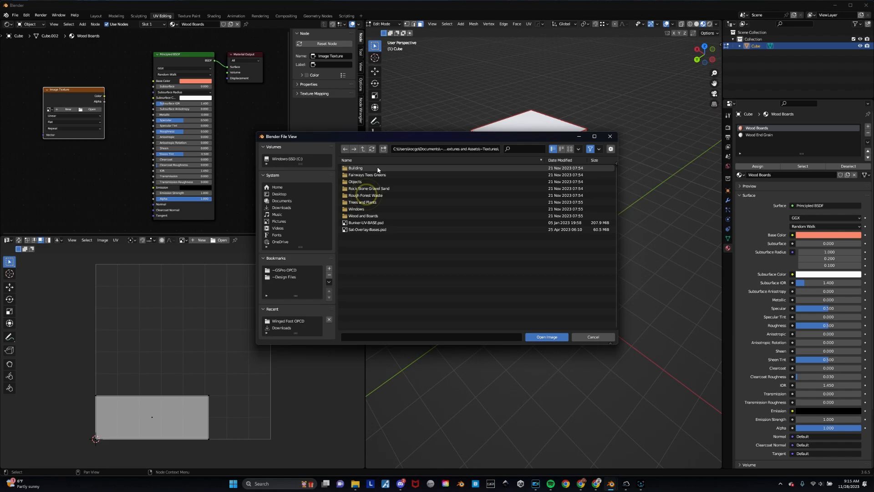
{"action": "double_click", "coordinate": [373, 215]}
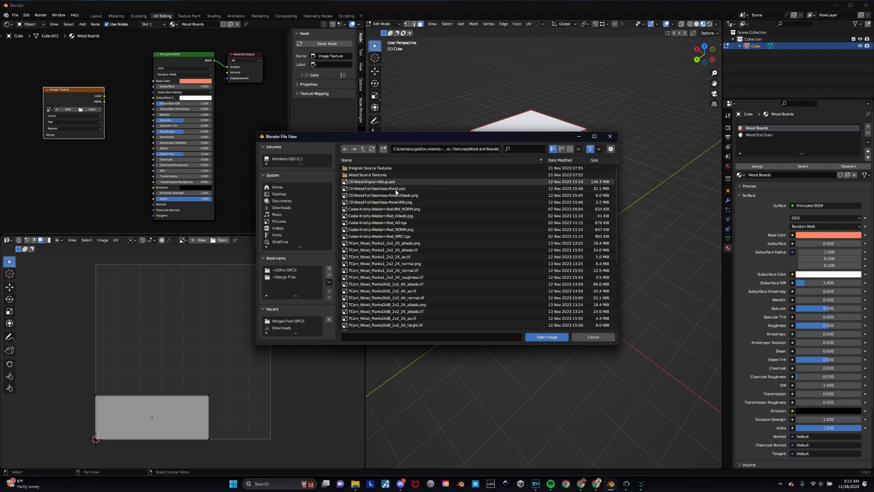
- Show the files as thumbnails in an enlarged file browser and load Wood_Planks_NoSeem_albedo.png into the Image Texture node
{"action": "left_click", "coordinate": [568, 150]}
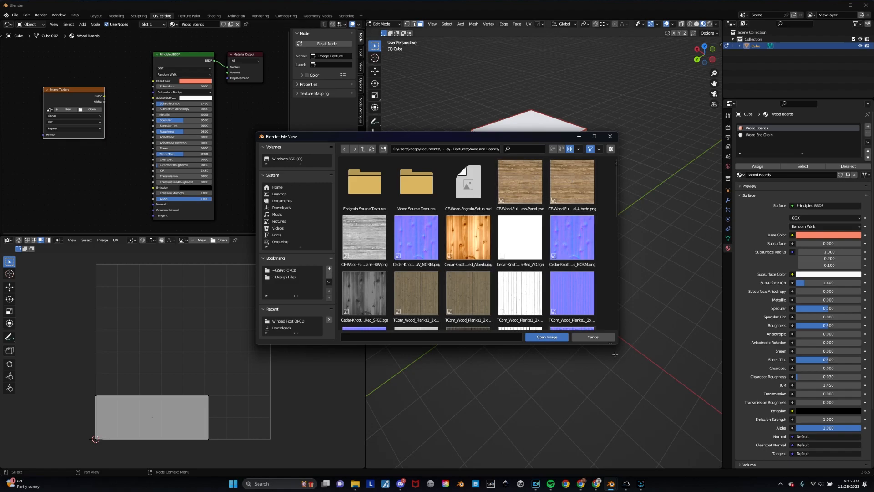
{"action": "left_click_drag", "start_coordinate": [616, 346], "coordinate": [685, 436]}
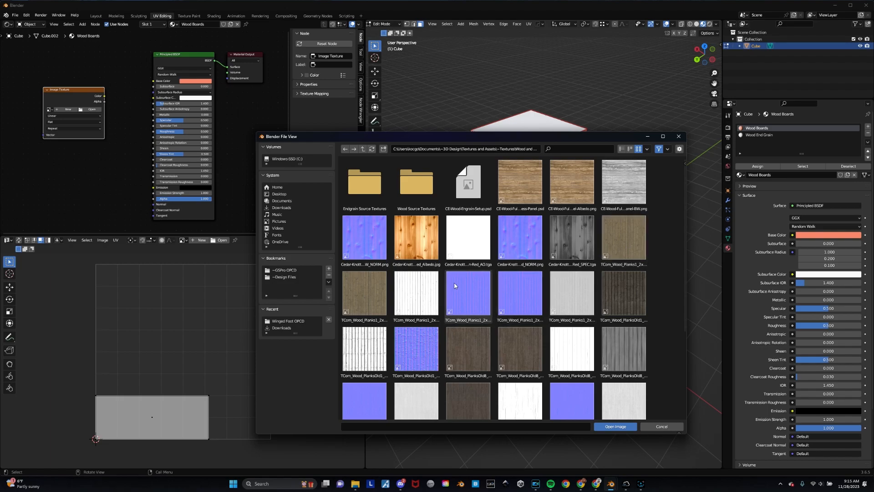
{"action": "scroll", "coordinate": [466, 305], "scroll_direction": "down", "scroll_amount": 2}
{"action": "scroll", "coordinate": [466, 305], "scroll_direction": "down", "scroll_amount": 4}
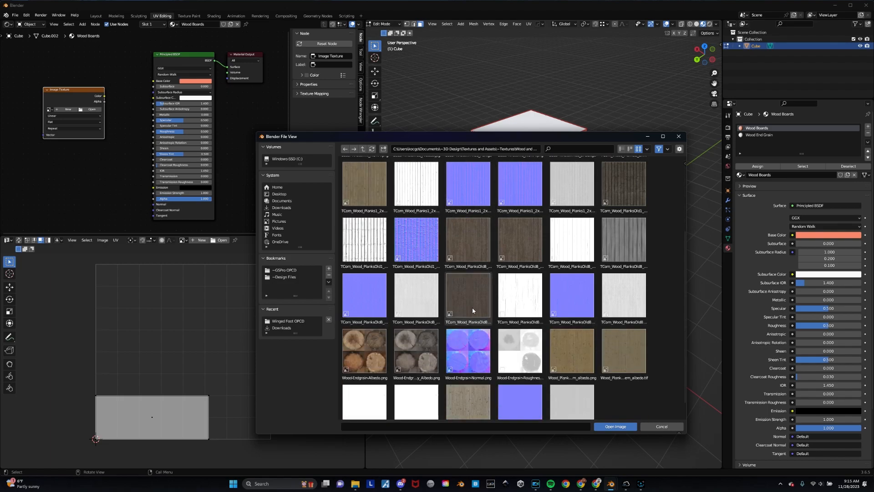
{"action": "left_click", "coordinate": [574, 326]}
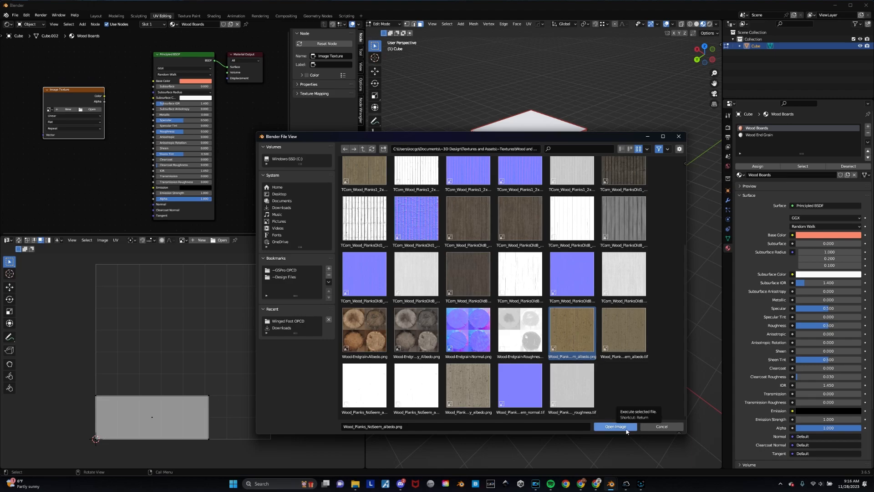
{"action": "left_click", "coordinate": [616, 426]}
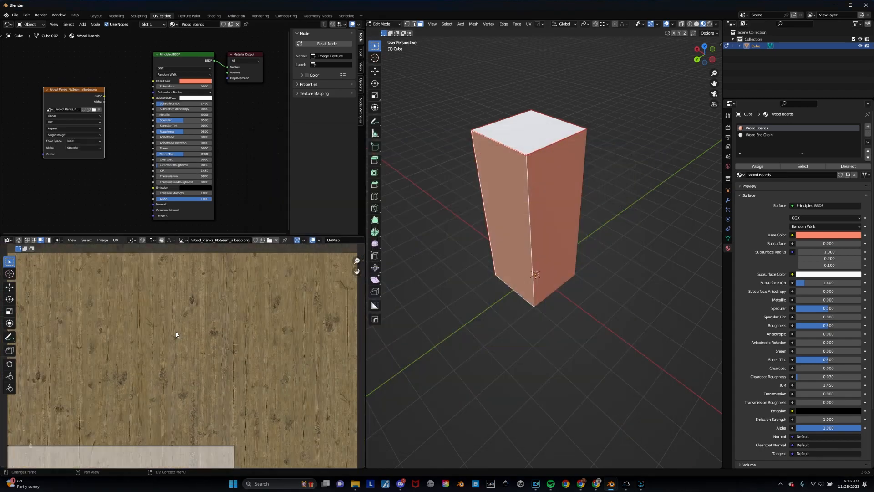
- Connect the Image Texture node's Color output to the Base Color of the Wood Boards Principled BSDF
{"action": "scroll", "coordinate": [176, 331], "scroll_direction": "down", "scroll_amount": 4}
{"action": "scroll", "coordinate": [189, 322], "scroll_direction": "up", "scroll_amount": 1}
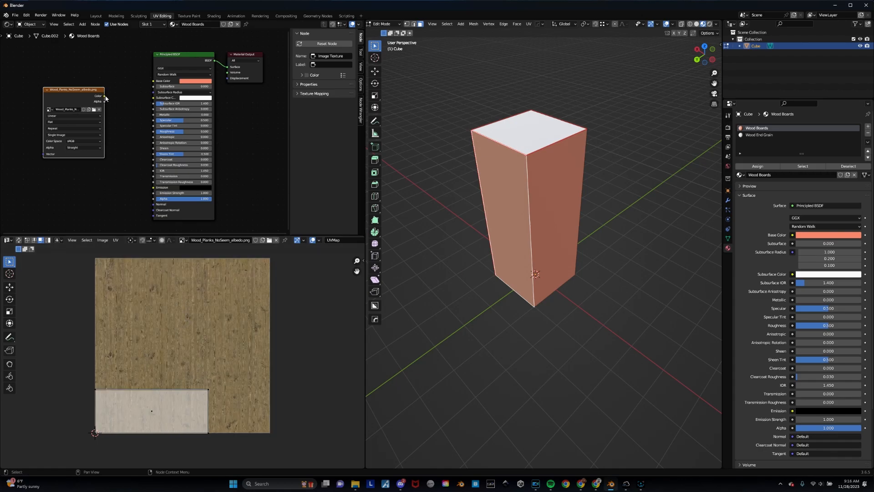
{"action": "left_click_drag", "start_coordinate": [104, 96], "coordinate": [116, 96]}
{"action": "left_click_drag", "start_coordinate": [153, 84], "coordinate": [153, 81]}
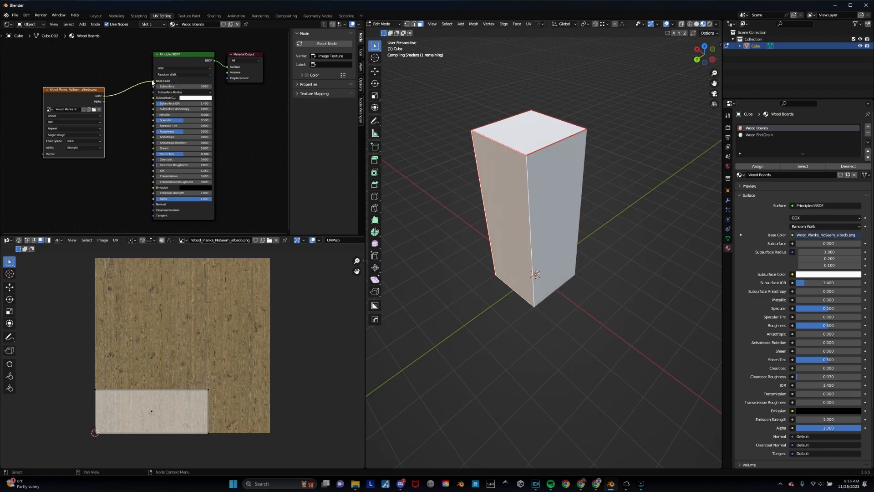
- Select the loop of side faces around the box and turn on UV Sync Selection in the UV editor
{"action": "middle_click_drag", "start_coordinate": [570, 220], "coordinate": [563, 173]}
{"action": "scroll", "coordinate": [609, 199], "scroll_direction": "up", "scroll_amount": 4}
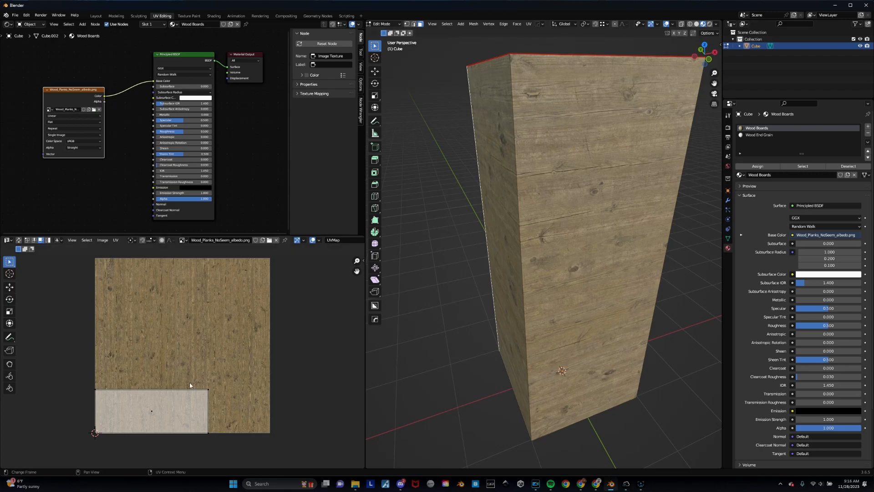
{"action": "left_click", "coordinate": [535, 241]}
{"action": "key", "text": "Tab"}
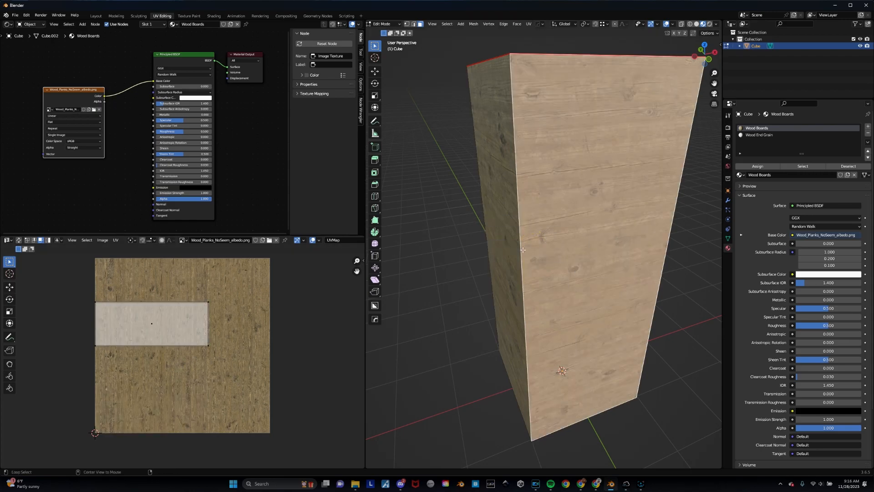
{"action": "left_click", "coordinate": [522, 250], "text": "alt"}
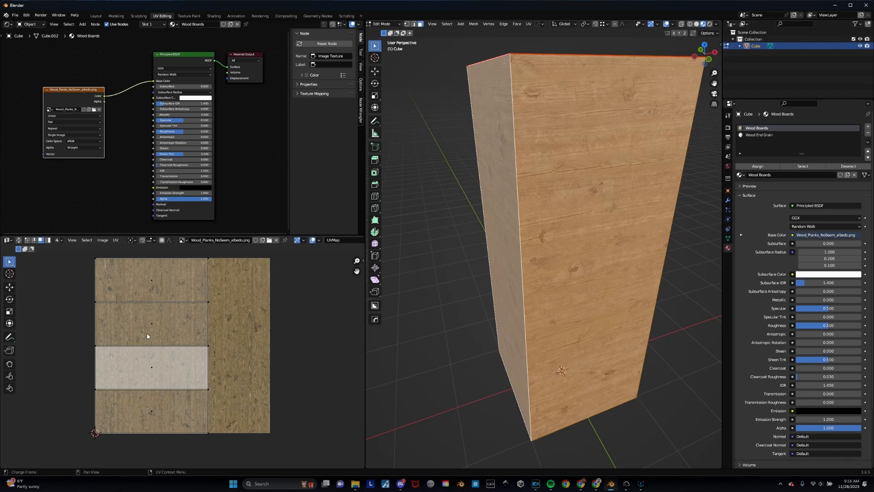
{"action": "left_click", "coordinate": [18, 240]}
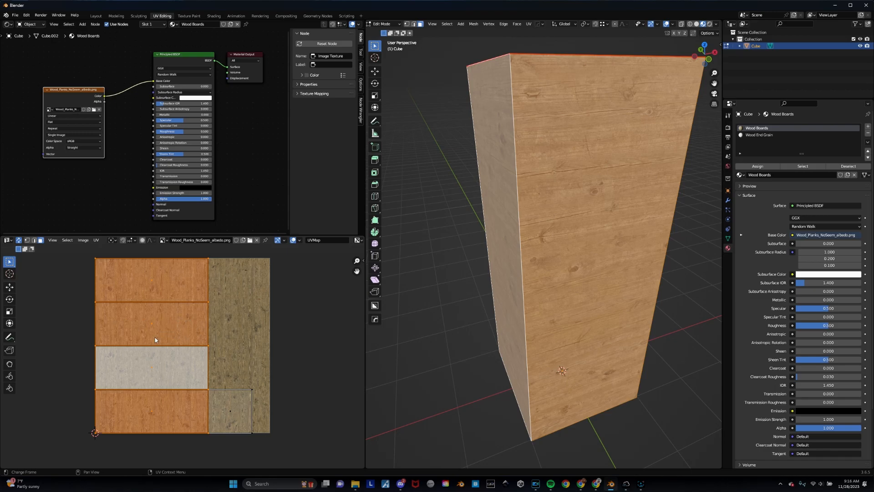
- Rotate the side faces' UV islands 90 degrees counter-clockwise so the wood grain runs along the box's height
{"action": "scroll", "coordinate": [154, 340], "scroll_direction": "up", "scroll_amount": 5}
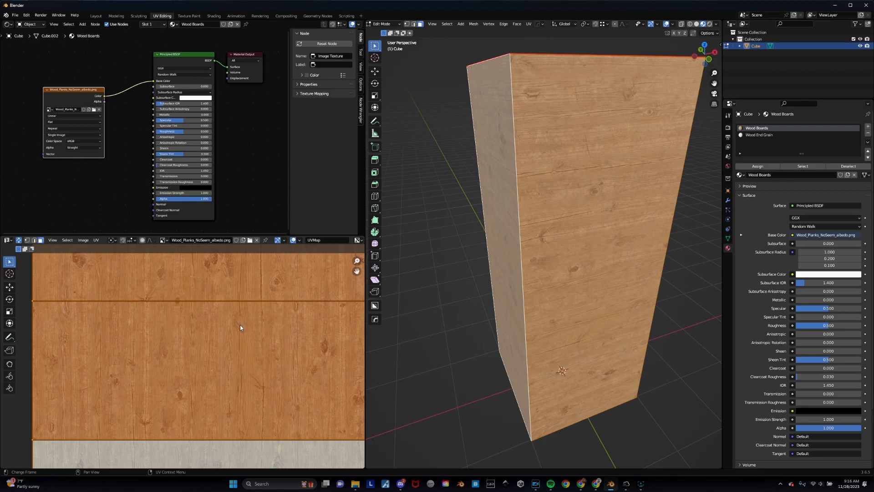
{"action": "scroll", "coordinate": [224, 364], "scroll_direction": "down", "scroll_amount": 4}
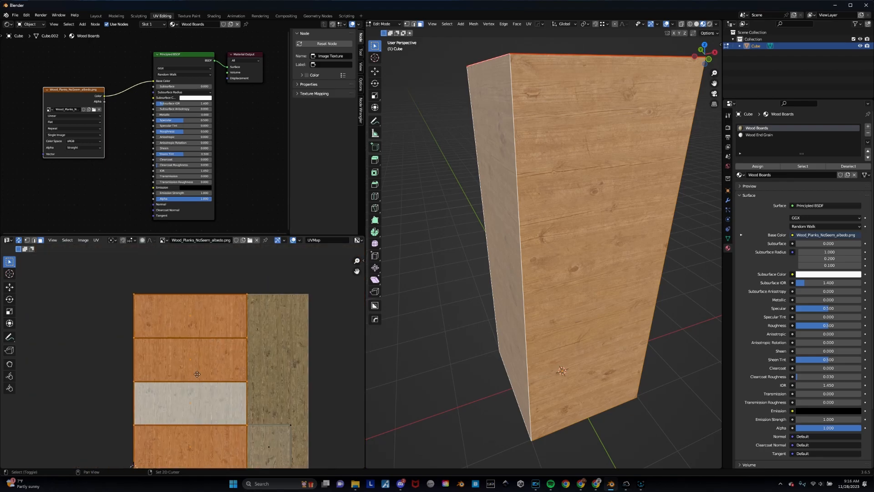
{"action": "scroll", "coordinate": [200, 344], "scroll_direction": "up", "scroll_amount": 1}
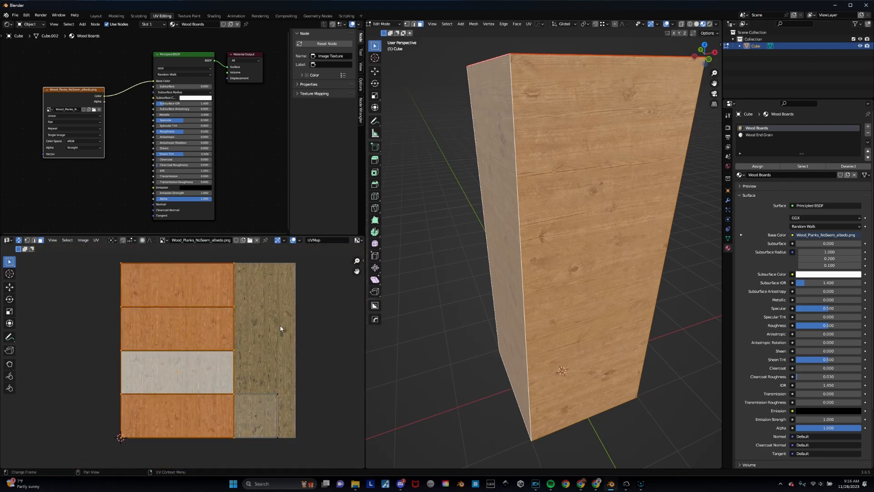
{"action": "key", "text": "r"}
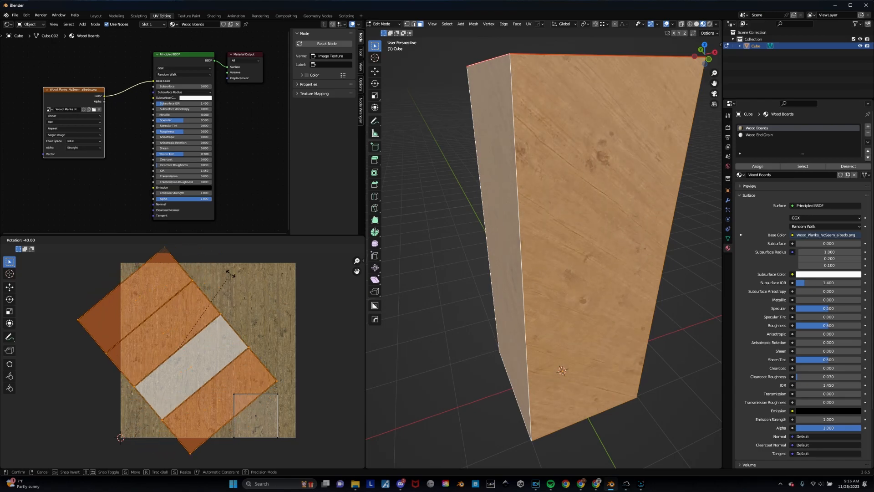
{"action": "left_click", "coordinate": [156, 275]}
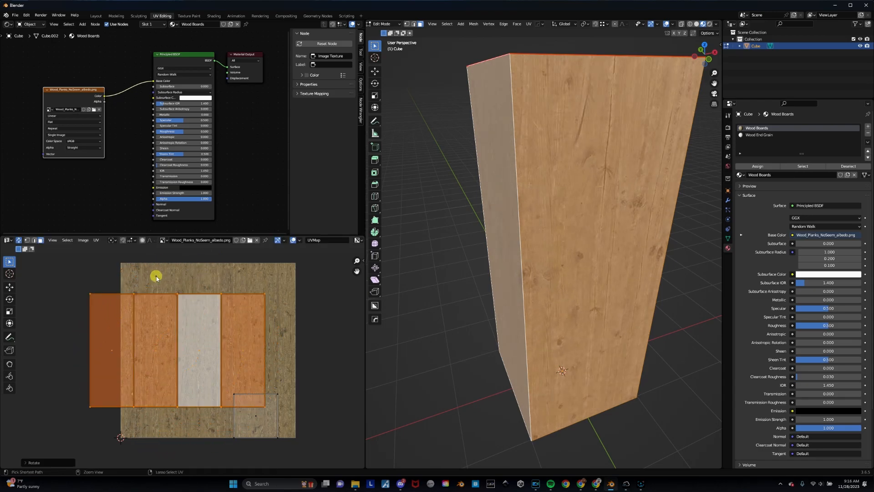
- Examine the direction and scale of the wood grain on the box's side faces from several angles
{"action": "middle_click_drag", "start_coordinate": [501, 237], "coordinate": [555, 241]}
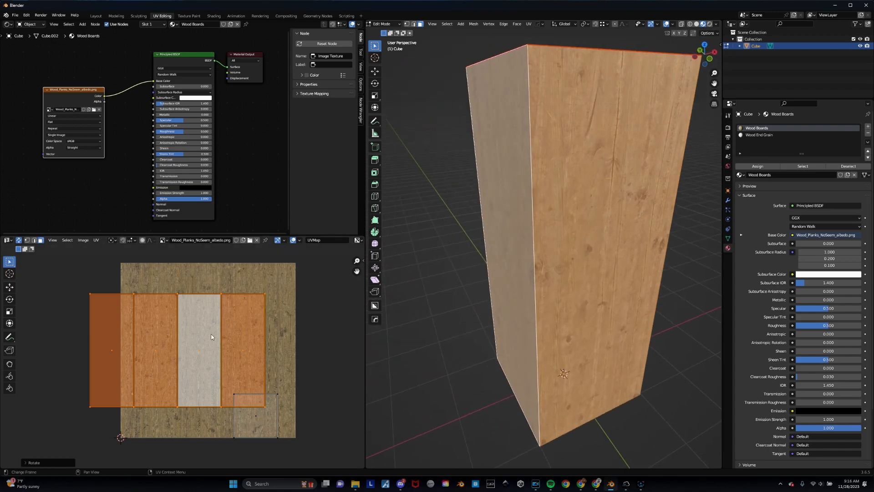
{"action": "scroll", "coordinate": [200, 343], "scroll_direction": "down", "scroll_amount": 3}
{"action": "scroll", "coordinate": [200, 342], "scroll_direction": "up", "scroll_amount": 2}
{"action": "scroll", "coordinate": [589, 280], "scroll_direction": "down", "scroll_amount": 4}
{"action": "middle_click_drag", "start_coordinate": [589, 281], "coordinate": [525, 248]}
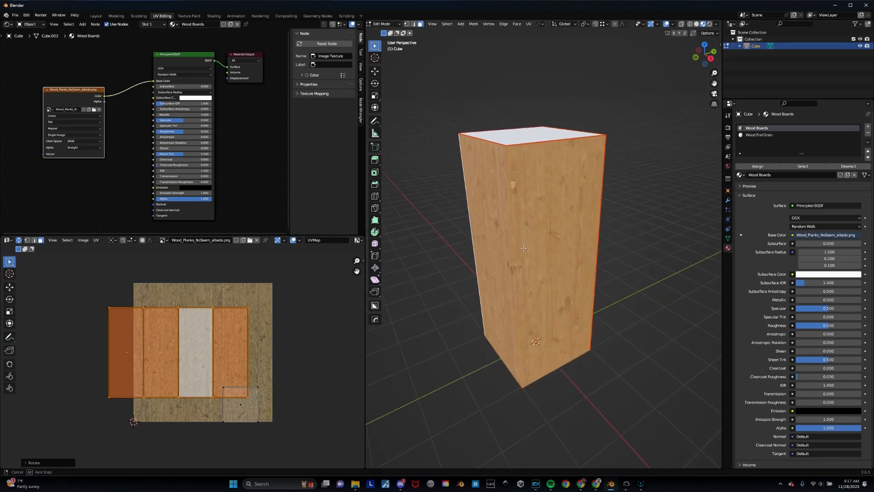
{"action": "scroll", "coordinate": [559, 263], "scroll_direction": "up", "scroll_amount": 5}
{"action": "scroll", "coordinate": [559, 263], "scroll_direction": "down", "scroll_amount": 5}
{"action": "middle_click_drag", "start_coordinate": [559, 262], "coordinate": [545, 271]}
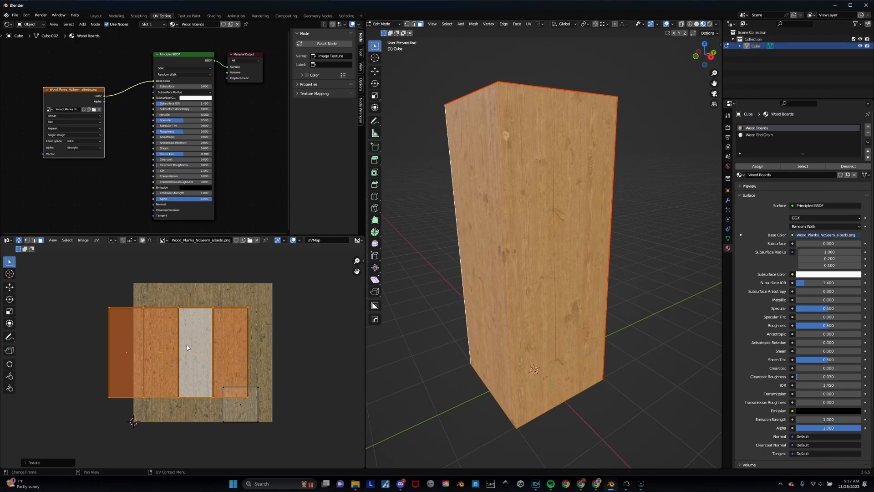
- Scale the side faces' UV islands down to about a quarter of their size to enlarge the wood grain
{"action": "key", "text": "s"}
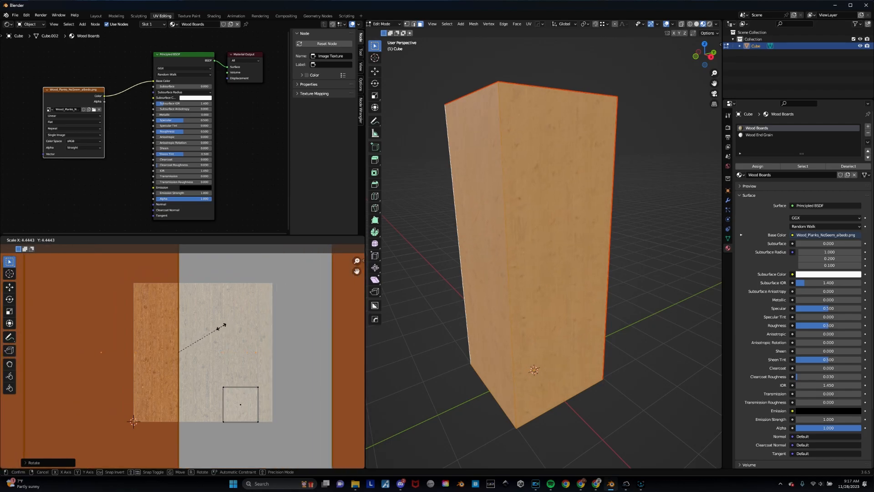
{"action": "left_click", "coordinate": [181, 353]}
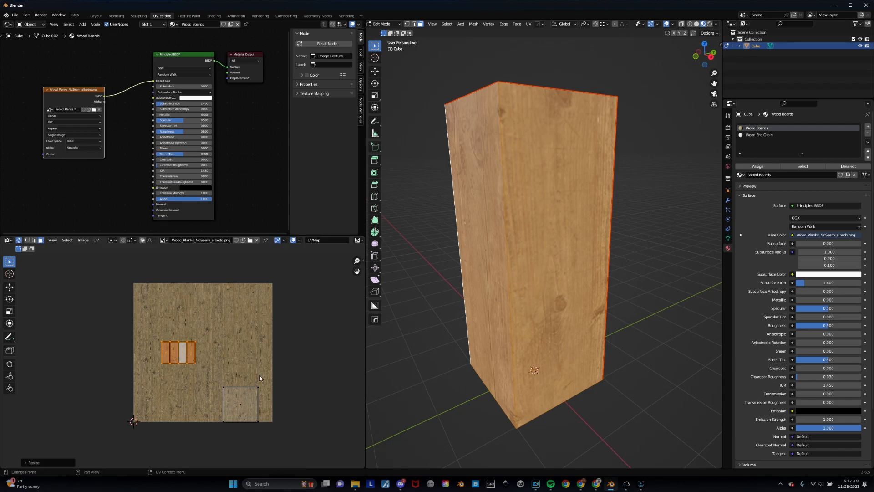
{"action": "middle_click_drag", "start_coordinate": [479, 214], "coordinate": [483, 242]}
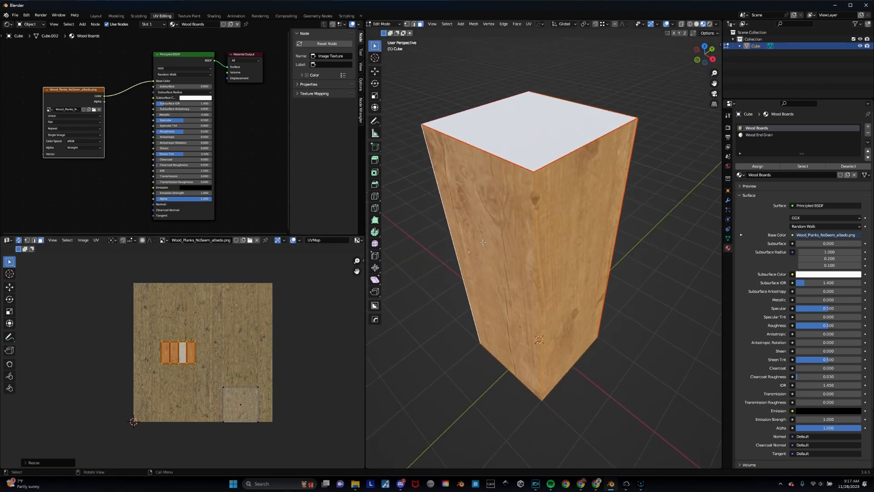
- For the top face's Wood End Grain material, add an Image Texture node and connect its Color output to Base Color
{"action": "left_click", "coordinate": [517, 142]}
{"action": "middle_click_drag", "start_coordinate": [517, 141], "coordinate": [495, 200]}
{"action": "left_click", "coordinate": [761, 135]}
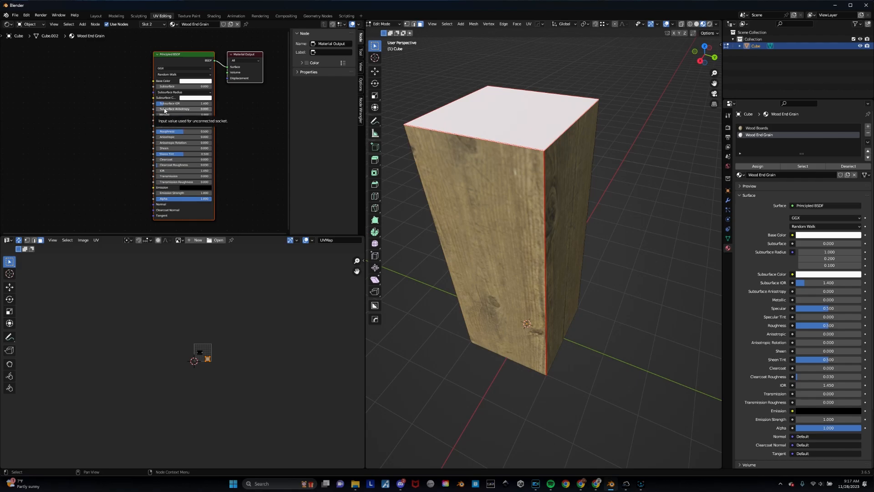
{"action": "key", "text": "shift+a"}
{"action": "mouse_move", "coordinate": [80, 111]}
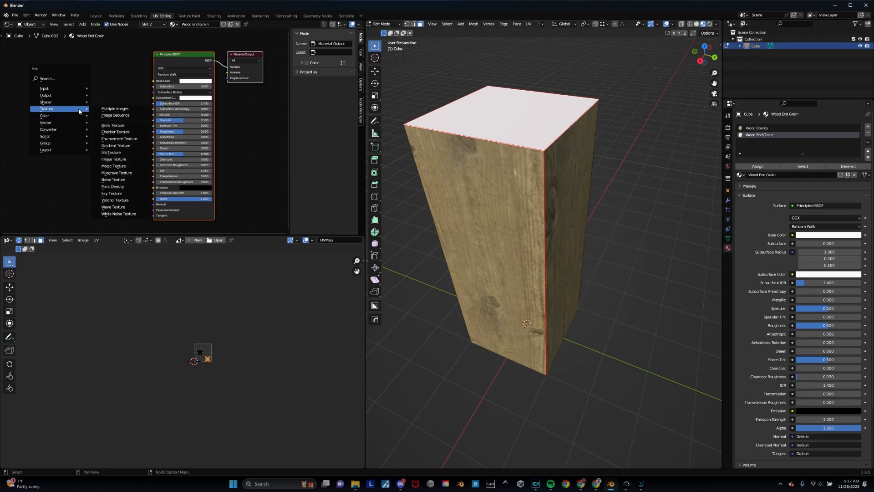
{"action": "left_click", "coordinate": [119, 160]}
{"action": "left_click", "coordinate": [87, 84]}
{"action": "left_click_drag", "start_coordinate": [108, 91], "coordinate": [150, 81]}
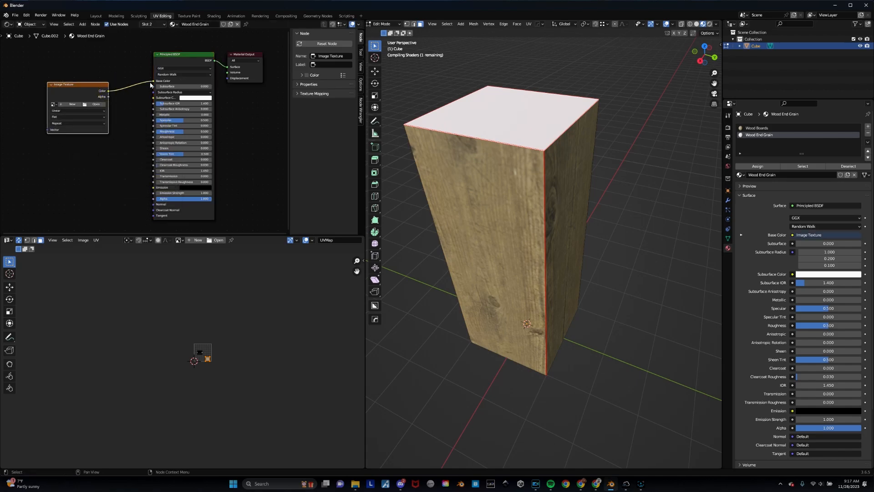
- Load Wood-Endgrain-Albedo.png from the Wood and Boards texture folder into the end grain material's Image Texture node
{"action": "left_click", "coordinate": [92, 106]}
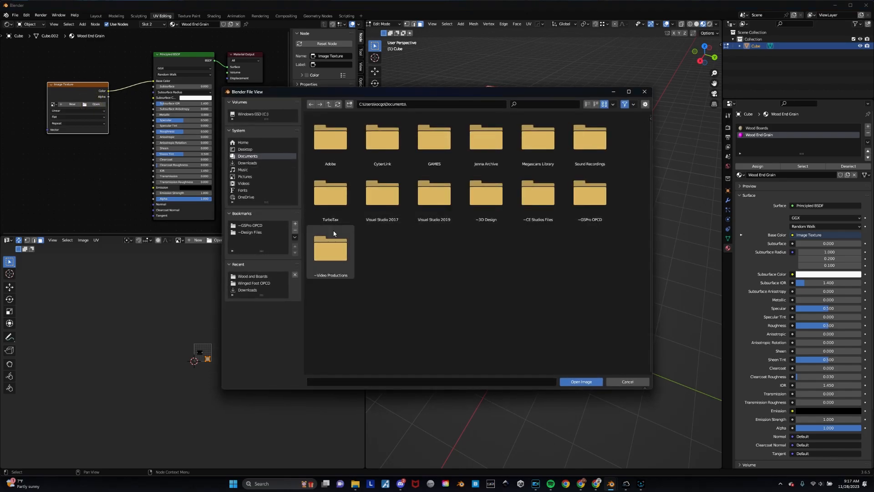
{"action": "left_click", "coordinate": [251, 232]}
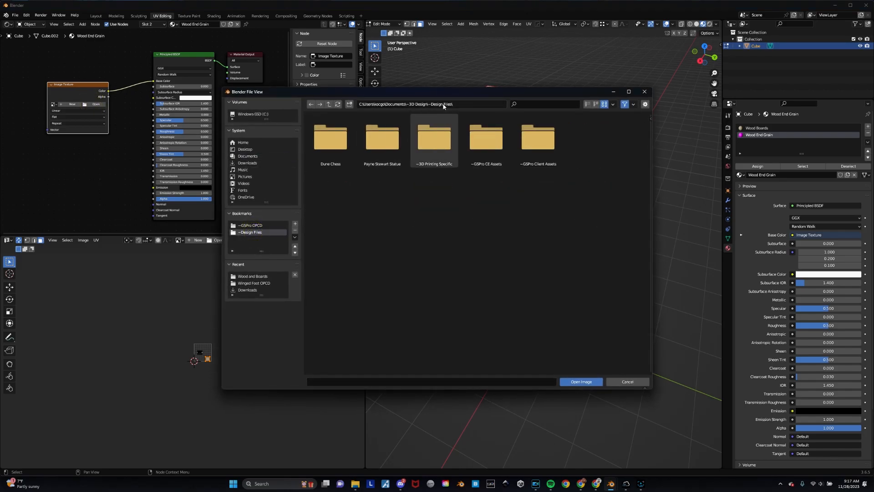
{"action": "left_click", "coordinate": [415, 104]}
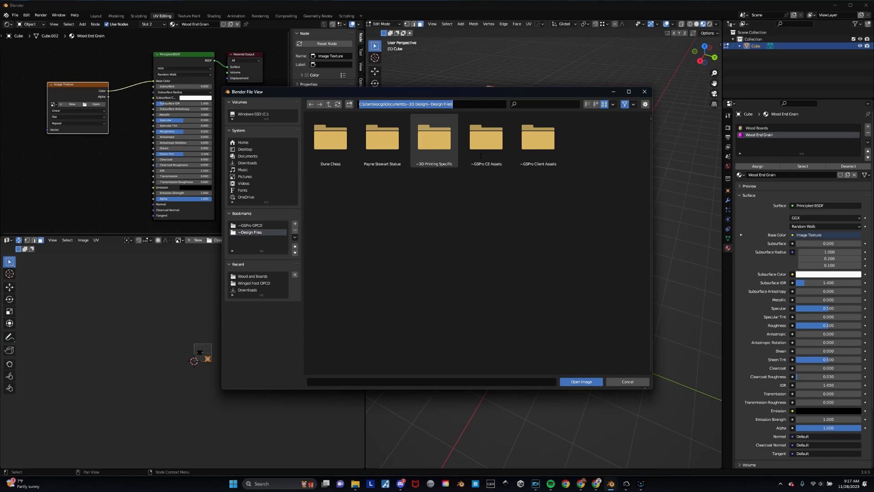
{"action": "left_click", "coordinate": [329, 104]}
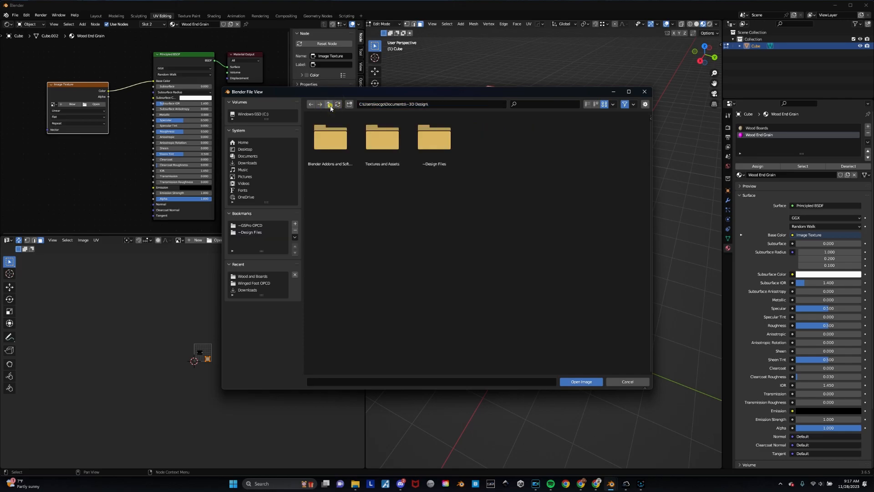
{"action": "double_click", "coordinate": [390, 141]}
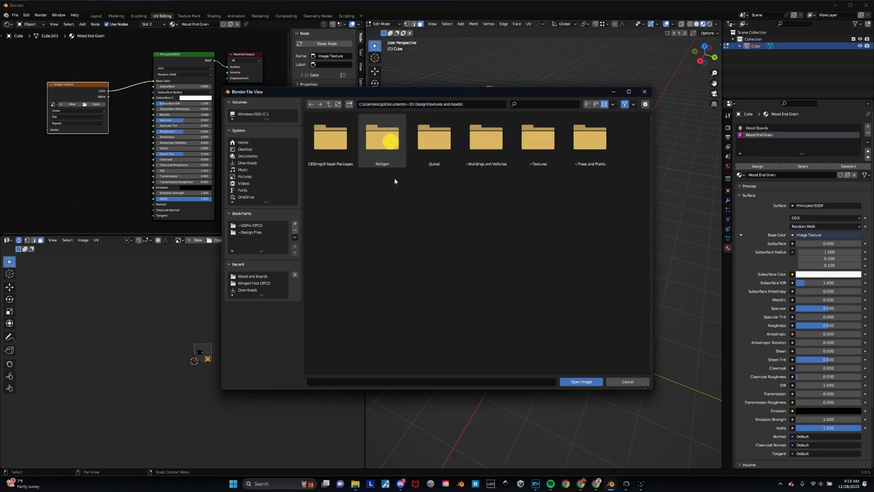
{"action": "double_click", "coordinate": [539, 139]}
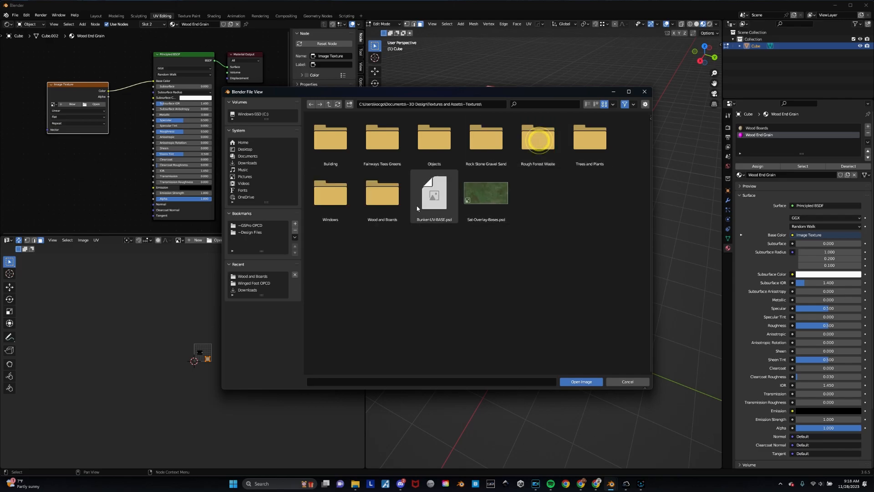
{"action": "double_click", "coordinate": [394, 203]}
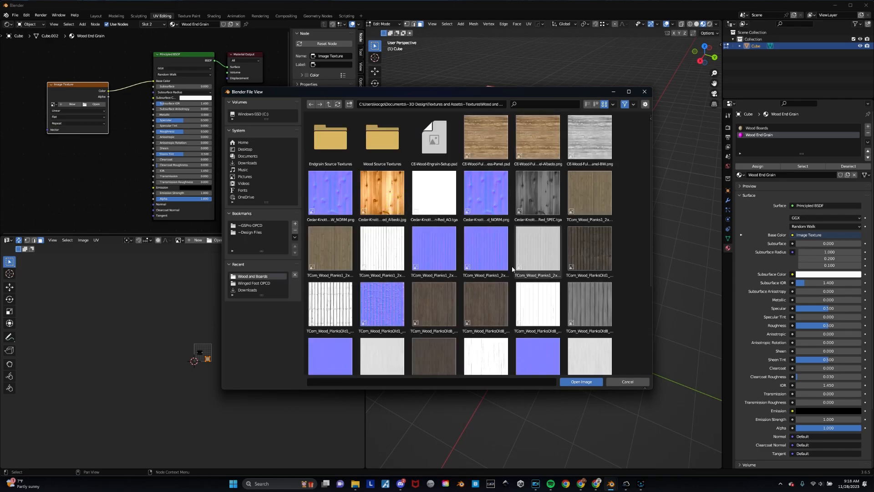
{"action": "scroll", "coordinate": [511, 275], "scroll_direction": "down", "scroll_amount": 5}
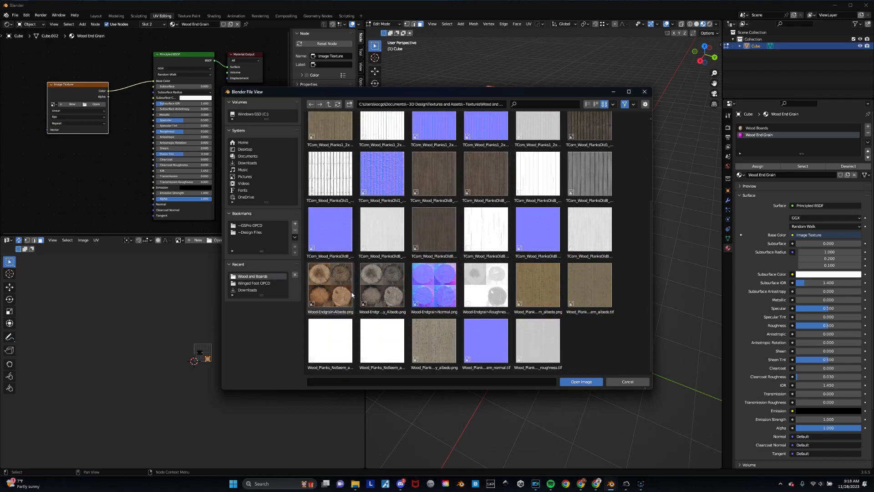
{"action": "left_click", "coordinate": [332, 297]}
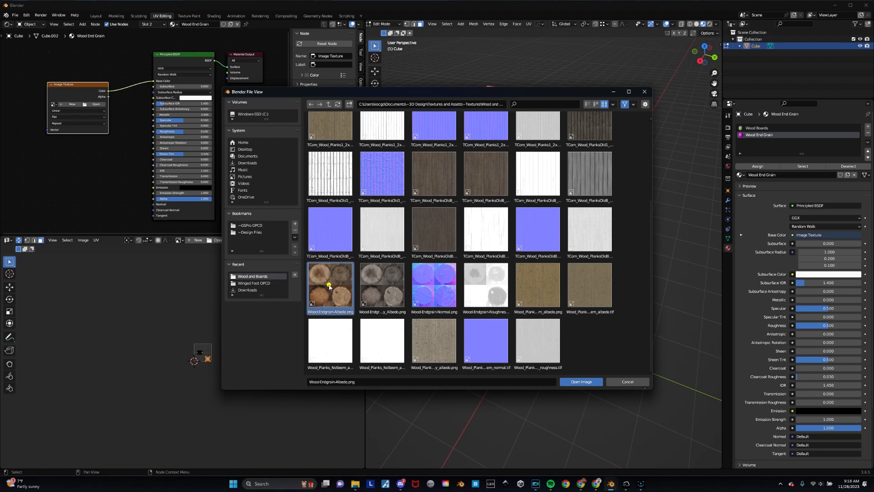
{"action": "left_click", "coordinate": [579, 384]}
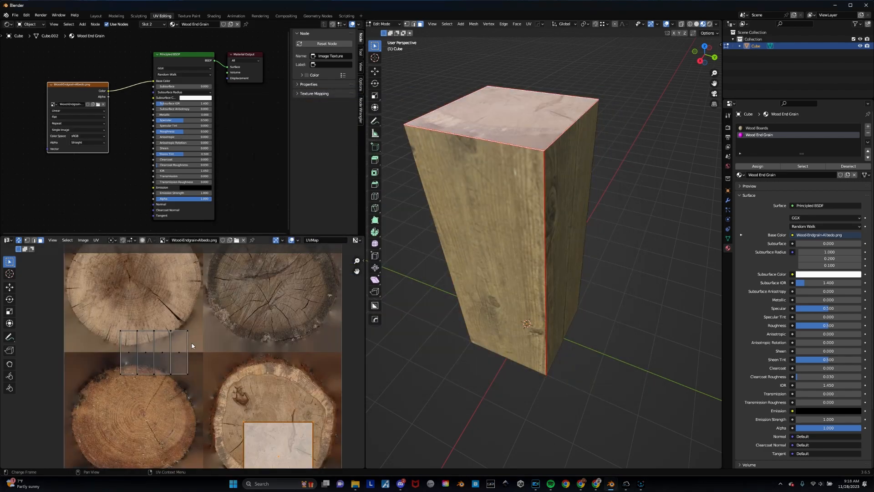
- Move the top face's UV island onto the lower-left log end of the end grain image
{"action": "middle_click_drag", "start_coordinate": [501, 118], "coordinate": [524, 170]}
{"action": "scroll", "coordinate": [288, 387], "scroll_direction": "down", "scroll_amount": 4}
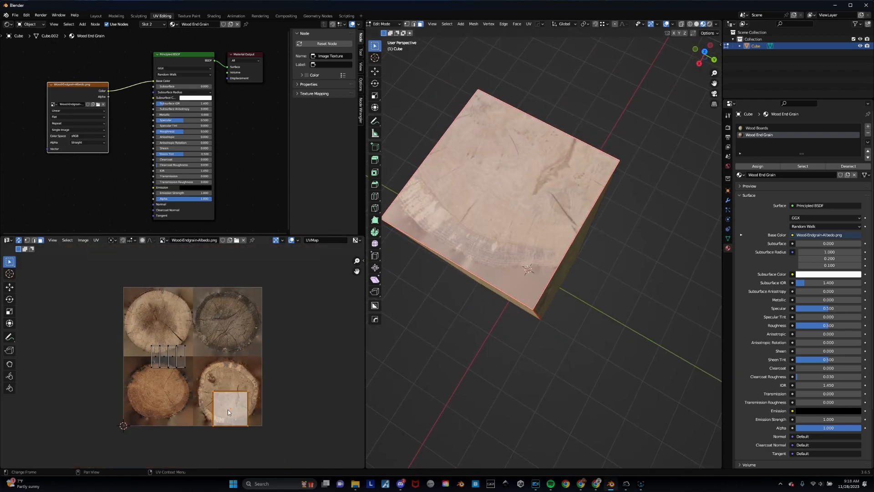
{"action": "scroll", "coordinate": [231, 417], "scroll_direction": "up", "scroll_amount": 4}
{"action": "middle_click_drag", "start_coordinate": [231, 417], "coordinate": [232, 390], "text": "shift"}
{"action": "scroll", "coordinate": [233, 392], "scroll_direction": "down", "scroll_amount": 1}
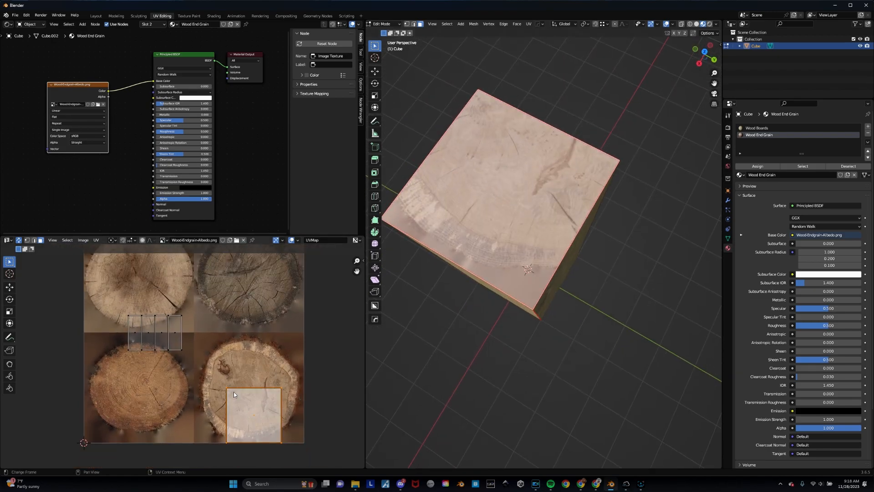
{"action": "key", "text": "g"}
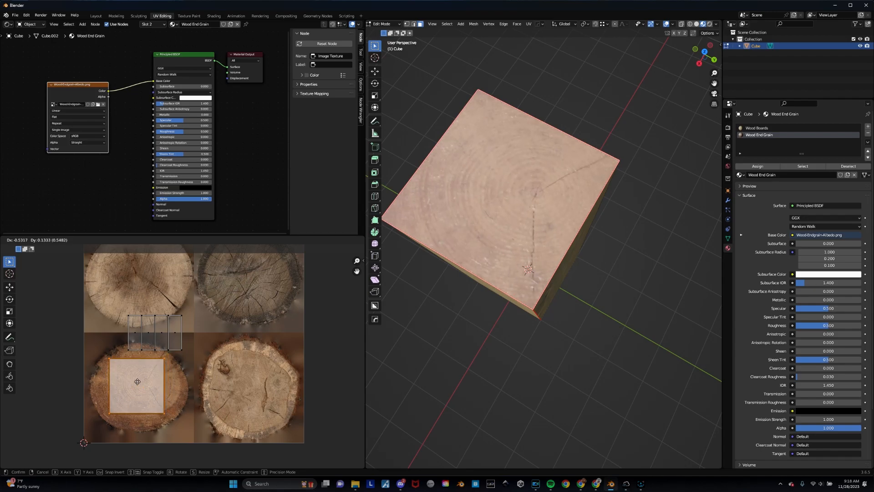
{"action": "left_click", "coordinate": [137, 383]}
- Shrink the top face's UV island to about two thirds of its size and shift it slightly left within the log end
{"action": "key", "text": "s"}
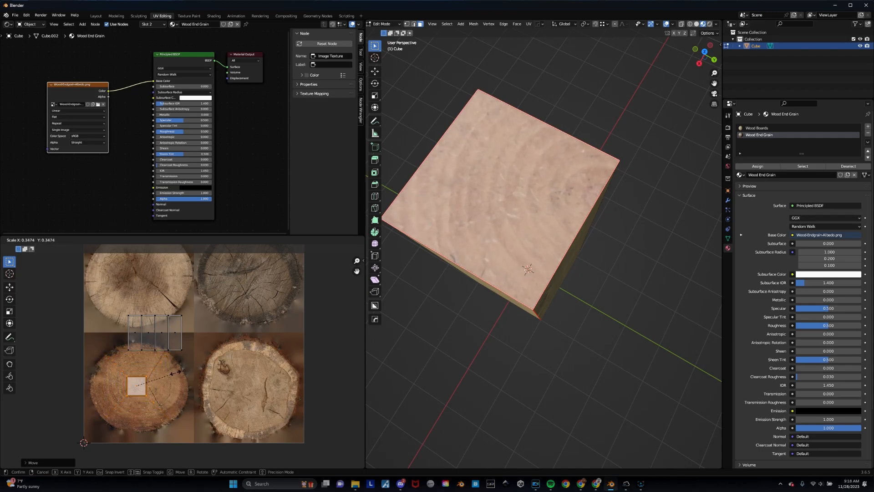
{"action": "left_click", "coordinate": [167, 371]}
{"action": "key", "text": "g"}
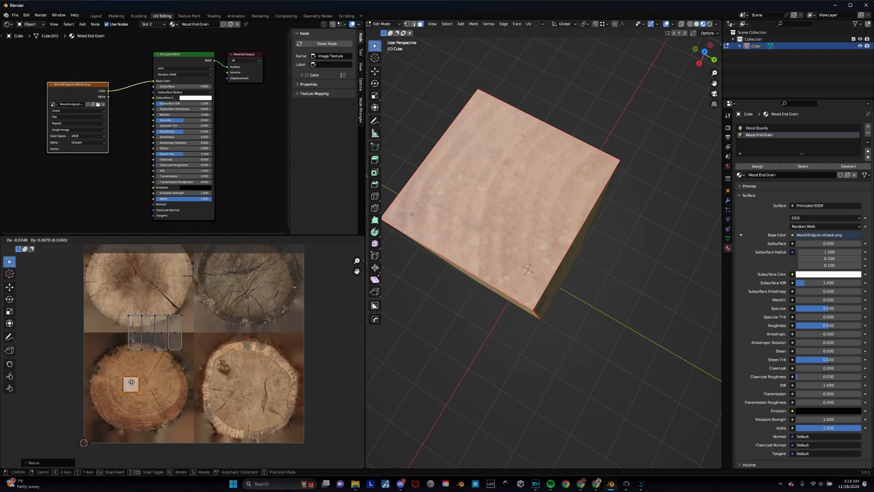
{"action": "left_click", "coordinate": [132, 383]}
{"action": "key", "text": "s"}
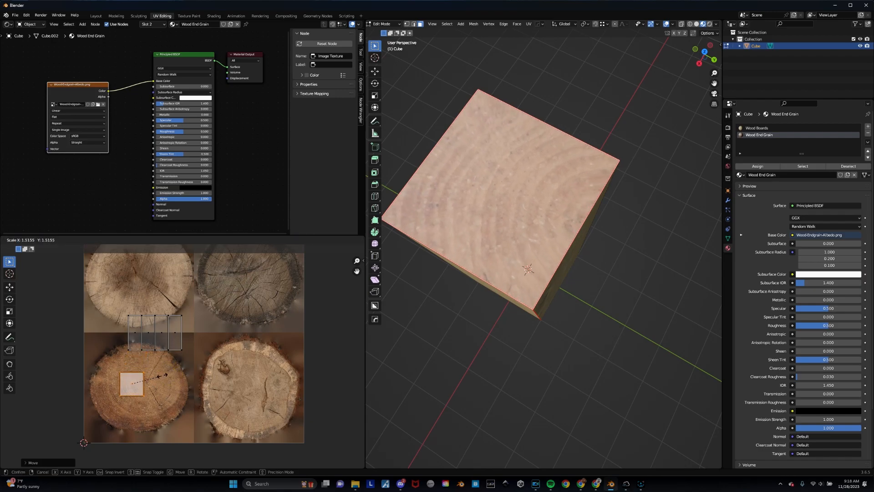
{"action": "left_click", "coordinate": [173, 371]}
- Examine the textured box from several sides in the Layout workspace with Material Preview shading
{"action": "middle_click_drag", "start_coordinate": [617, 269], "coordinate": [605, 220]}
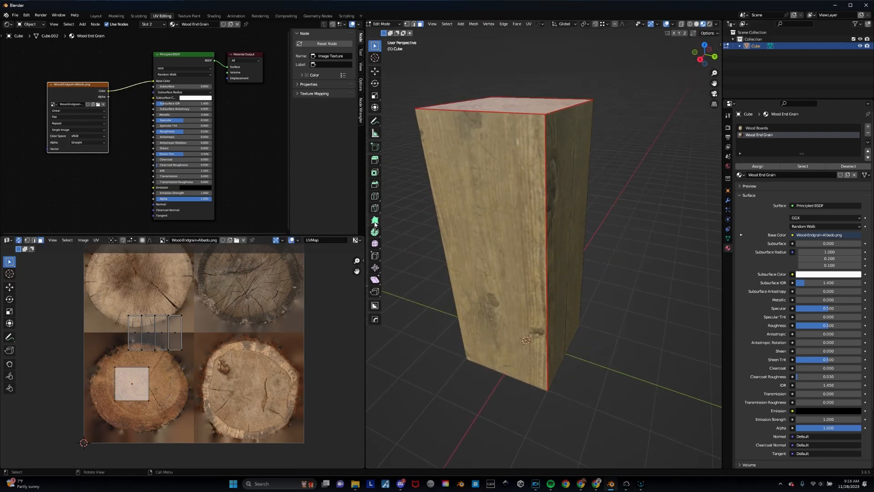
{"action": "left_click", "coordinate": [96, 16]}
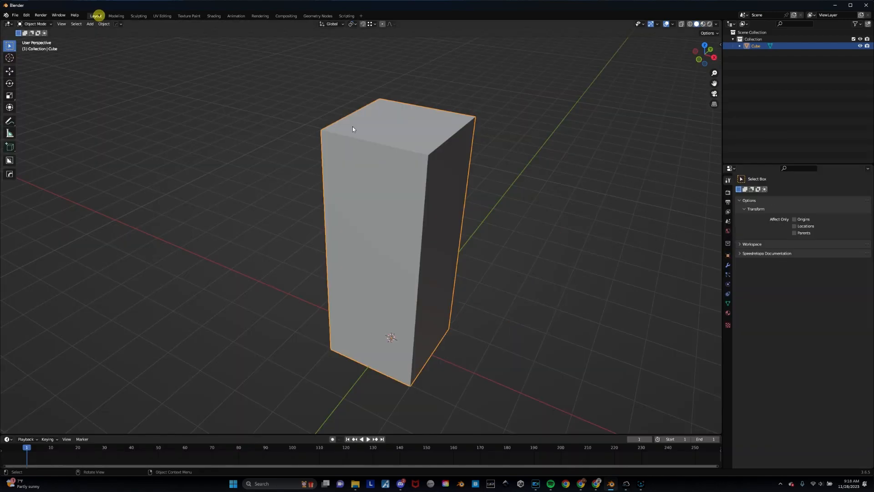
{"action": "left_click", "coordinate": [704, 26]}
{"action": "middle_click_drag", "start_coordinate": [497, 165], "coordinate": [384, 167]}
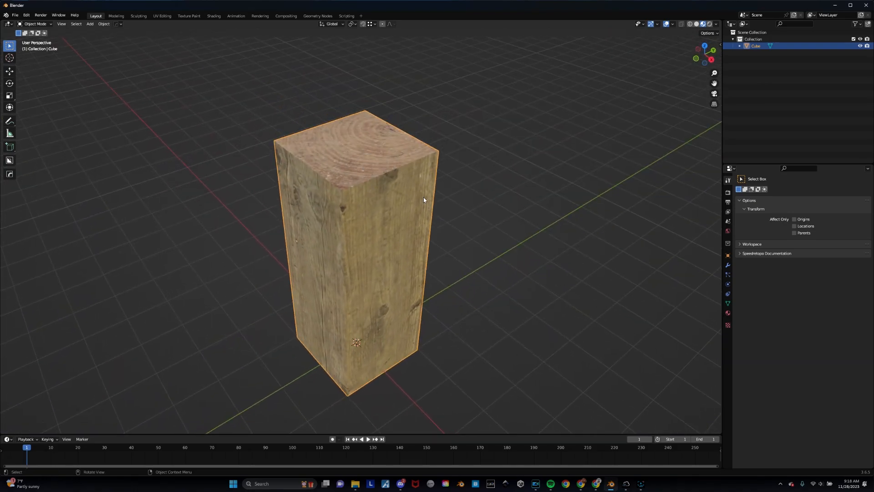
{"action": "mouse_move", "coordinate": [424, 220]}
{"action": "middle_mouse_down"}
{"action": "mouse_move", "coordinate": [396, 226]}
{"action": "mouse_move", "coordinate": [407, 223]}
{"action": "middle_mouse_up"}
{"action": "scroll", "coordinate": [351, 203], "scroll_direction": "down", "scroll_amount": 2}
{"action": "scroll", "coordinate": [432, 173], "scroll_direction": "up", "scroll_amount": 2}
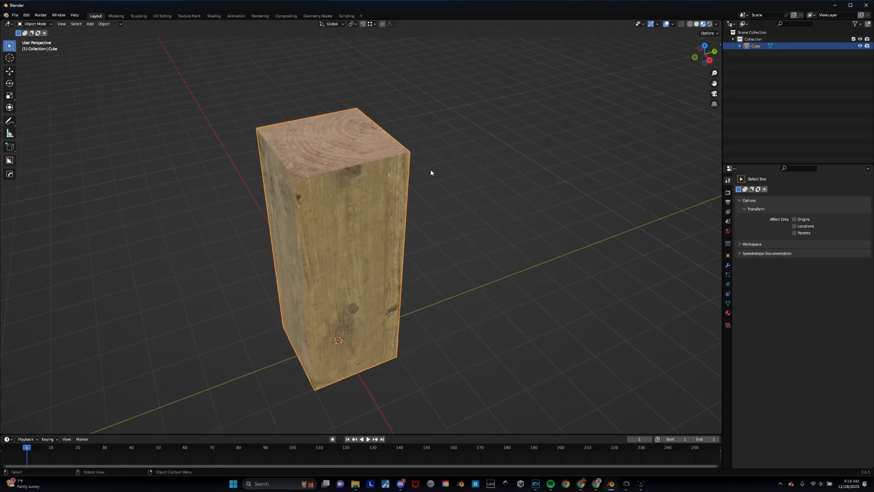
{"action": "mouse_move", "coordinate": [527, 159]}
{"action": "middle_mouse_down"}
{"action": "mouse_move", "coordinate": [411, 154]}
{"action": "mouse_move", "coordinate": [583, 149]}
{"action": "mouse_move", "coordinate": [437, 146]}
{"action": "mouse_move", "coordinate": [283, 160]}
{"action": "mouse_move", "coordinate": [258, 148]}
{"action": "mouse_move", "coordinate": [336, 223]}
{"action": "mouse_move", "coordinate": [355, 219]}
{"action": "mouse_move", "coordinate": [342, 152]}
{"action": "middle_mouse_up"}
{"action": "scroll", "coordinate": [258, 148], "scroll_direction": "down", "scroll_amount": 3}
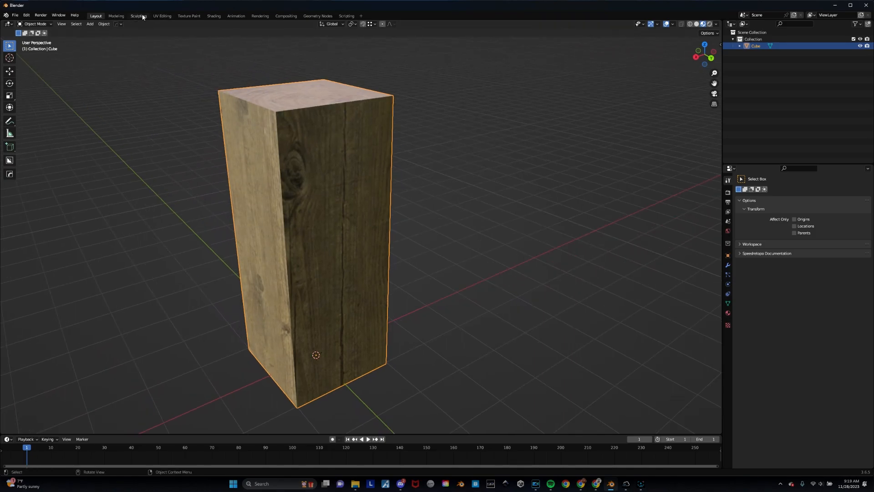
- In the UV Editing workspace, move the UV island of the side face with the long plank seam to a clear area on the wood image's right
{"action": "left_click", "coordinate": [164, 16]}
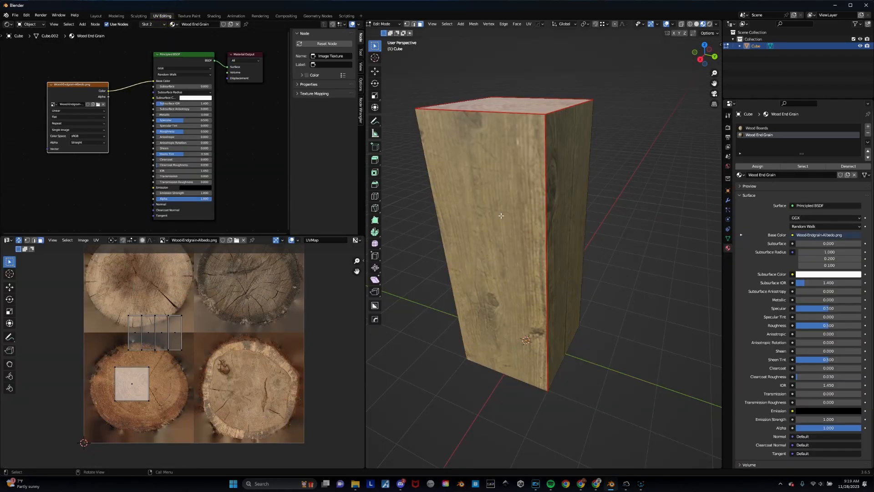
{"action": "middle_click_drag", "start_coordinate": [558, 203], "coordinate": [539, 203]}
{"action": "key", "text": "Tab"}
{"action": "left_click", "coordinate": [562, 205]}
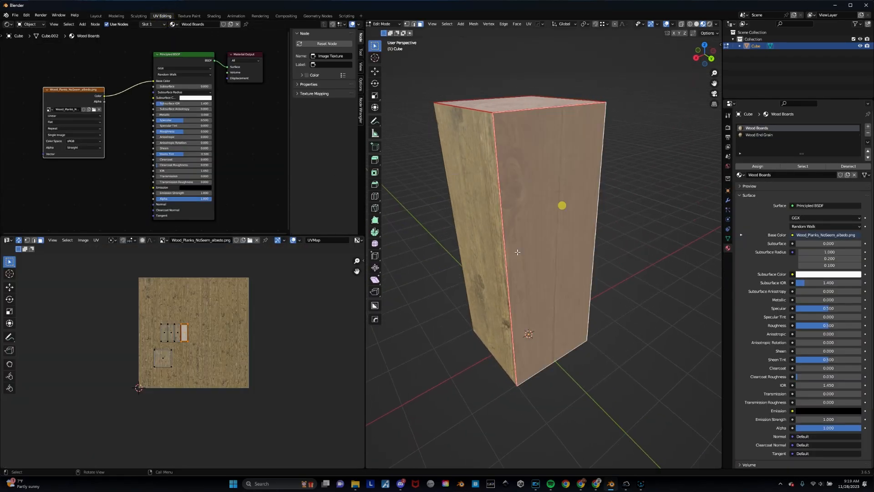
{"action": "scroll", "coordinate": [187, 328], "scroll_direction": "up", "scroll_amount": 6}
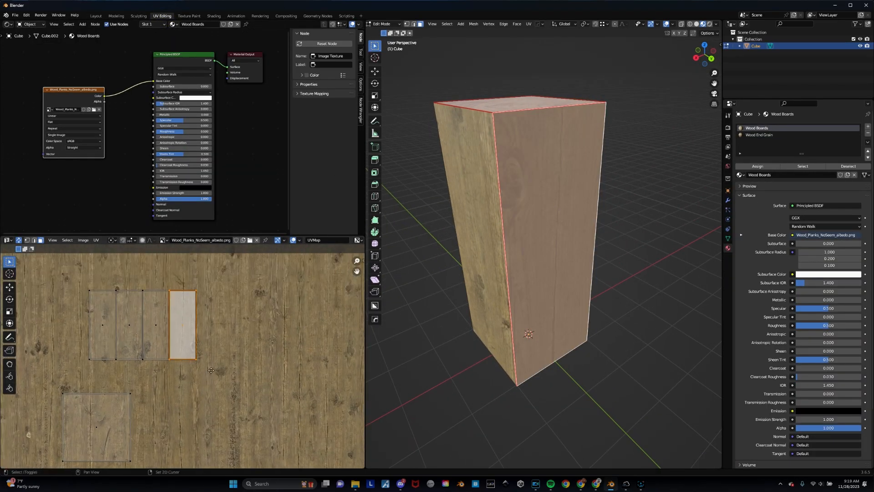
{"action": "middle_click_drag", "start_coordinate": [212, 337], "coordinate": [213, 368]}
{"action": "scroll", "coordinate": [250, 360], "scroll_direction": "down", "scroll_amount": 1}
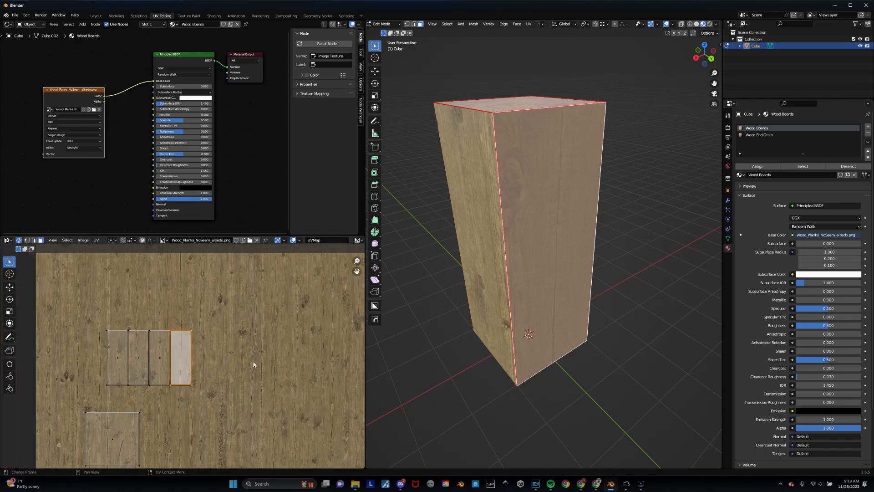
{"action": "key", "text": "g"}
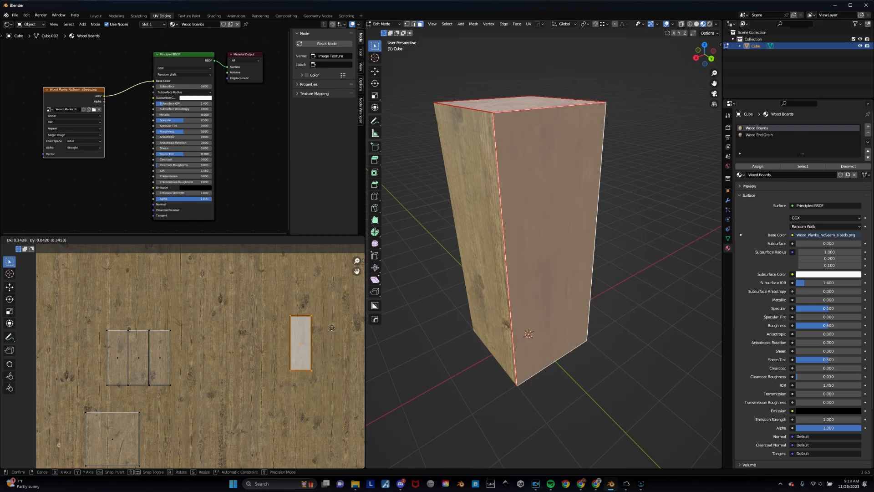
{"action": "left_click", "coordinate": [321, 323]}
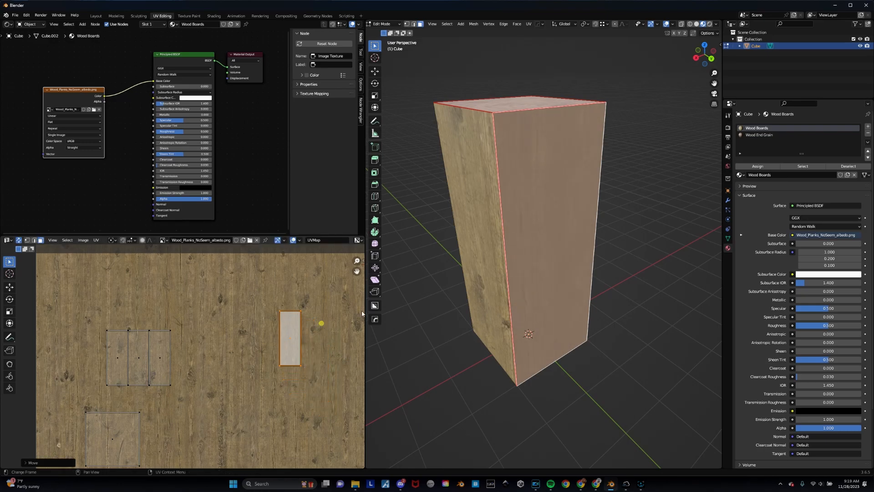
{"action": "left_click", "coordinate": [624, 172]}
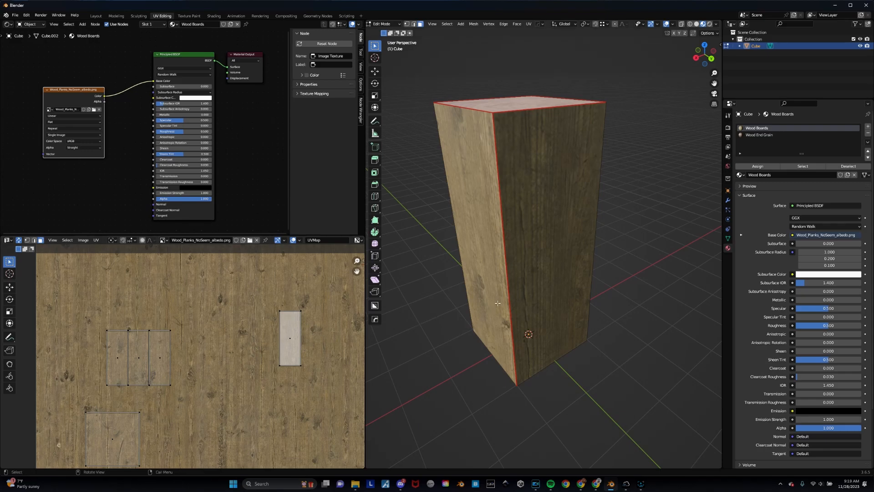
- Move the neighbouring side face's UV island to another plank area, above the two remaining side islands
{"action": "left_click_drag", "start_coordinate": [138, 355], "coordinate": [314, 386]}
{"action": "mouse_move", "coordinate": [474, 291]}
{"action": "middle_mouse_down"}
{"action": "mouse_move", "coordinate": [451, 276]}
{"action": "mouse_move", "coordinate": [469, 278]}
{"action": "middle_mouse_up"}
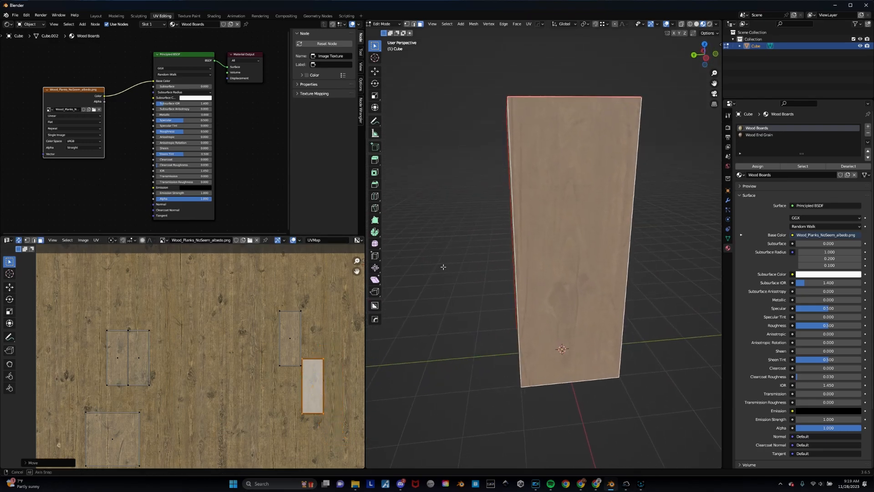
{"action": "left_click_drag", "start_coordinate": [314, 386], "coordinate": [169, 299]}
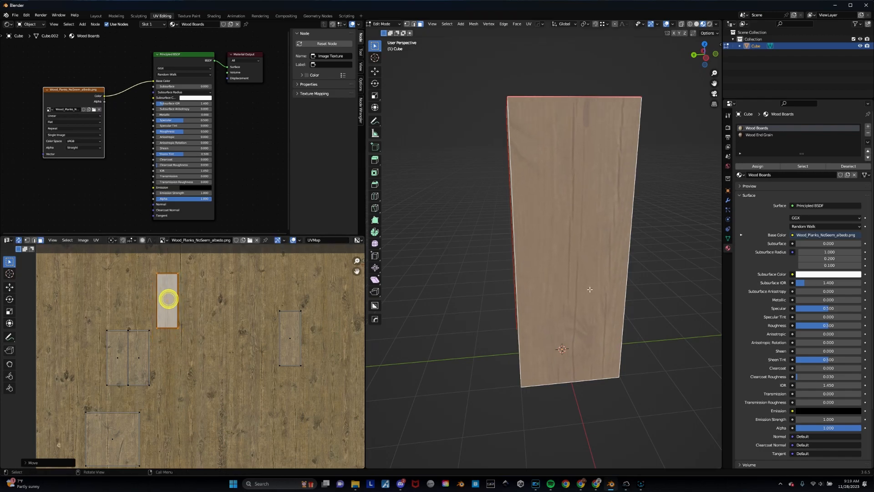
{"action": "middle_click_drag", "start_coordinate": [556, 292], "coordinate": [594, 334]}
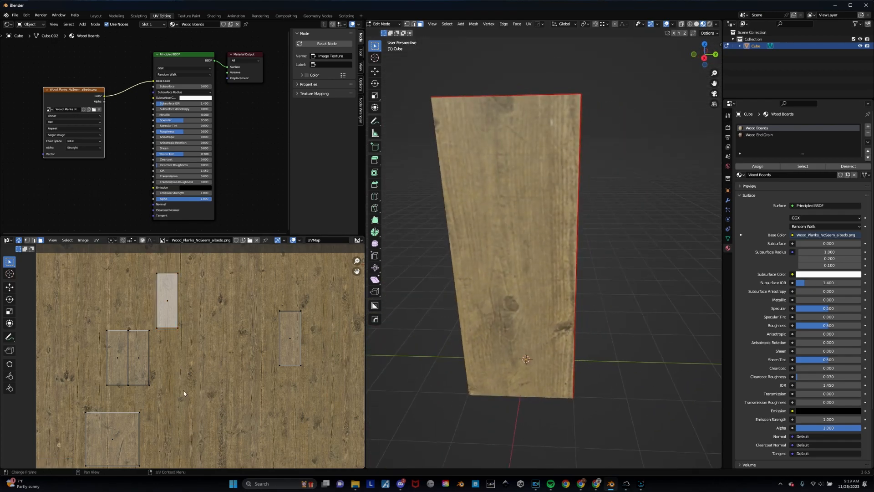
- Select the top face's UV island to show it over the end grain image, and examine the textured box from several angles
{"action": "scroll", "coordinate": [217, 386], "scroll_direction": "down", "scroll_amount": 3}
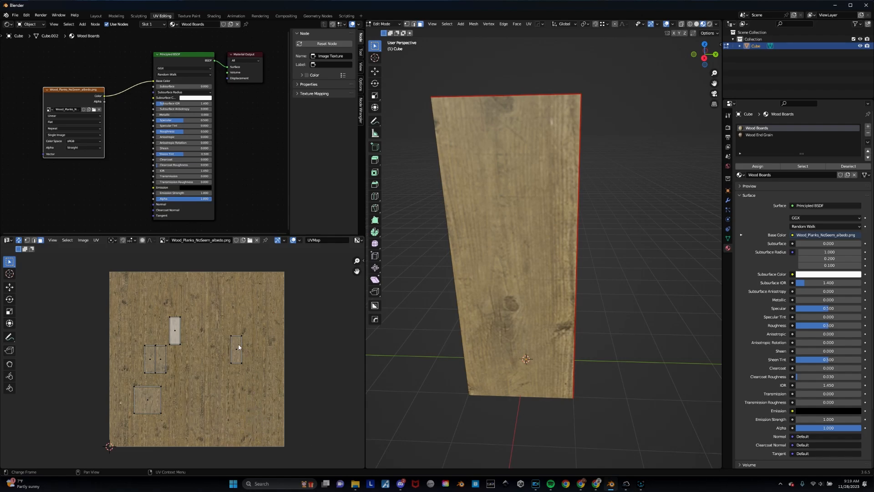
{"action": "left_click", "coordinate": [147, 402]}
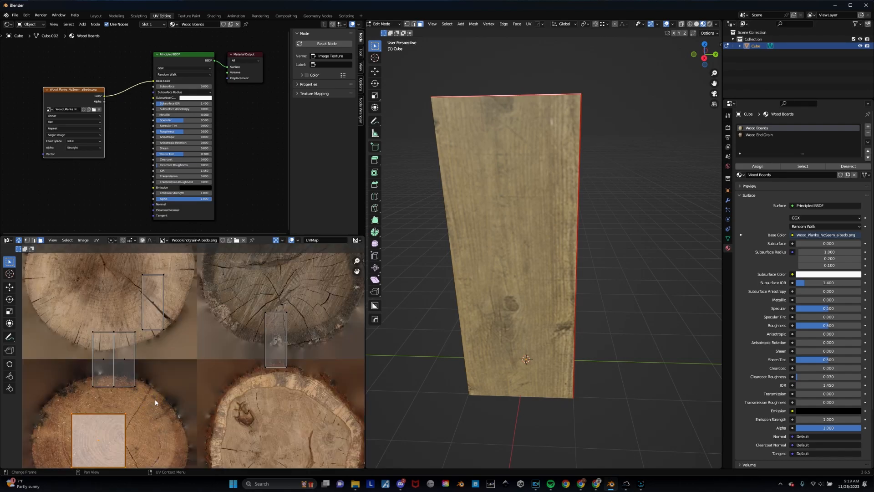
{"action": "scroll", "coordinate": [119, 423], "scroll_direction": "down", "scroll_amount": 3}
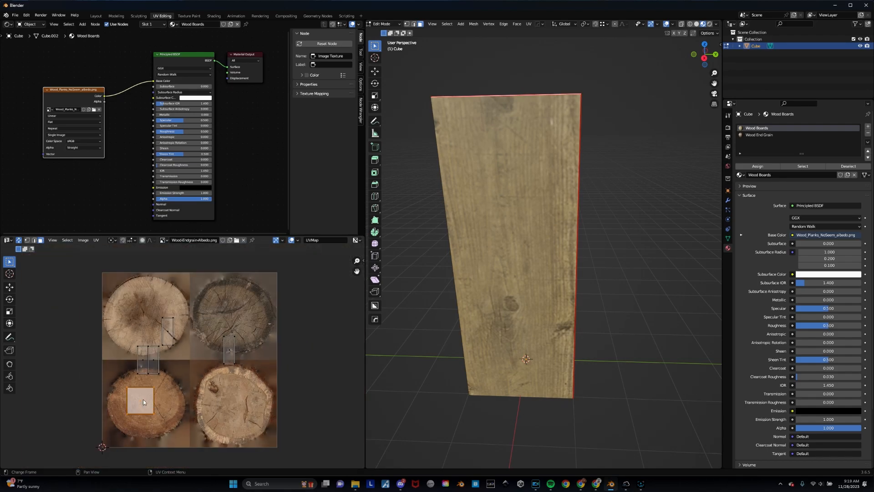
{"action": "middle_click_drag", "start_coordinate": [581, 268], "coordinate": [623, 255]}
{"action": "scroll", "coordinate": [479, 239], "scroll_direction": "down", "scroll_amount": 4}
{"action": "middle_click_drag", "start_coordinate": [480, 239], "coordinate": [581, 326]}
{"action": "scroll", "coordinate": [527, 270], "scroll_direction": "up", "scroll_amount": 2}
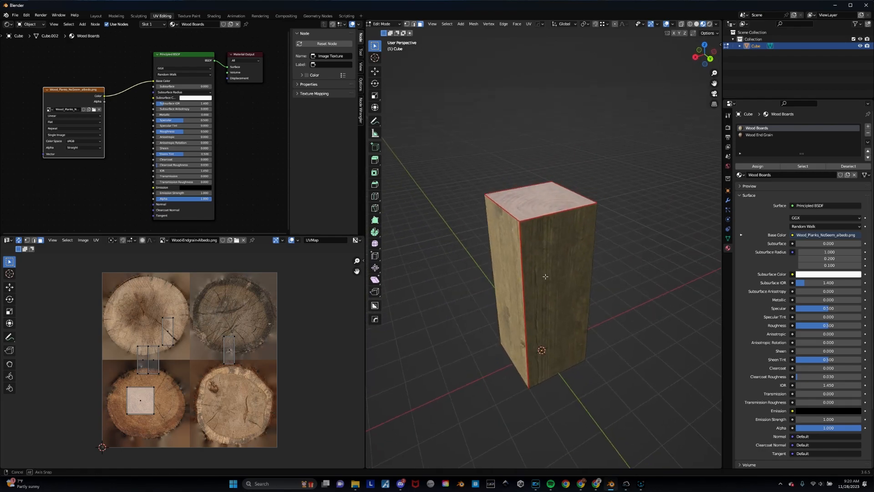
- Select the textured box, switch it to Edit Mode and select the side face mapped to the wood image's far-right plank area
{"action": "middle_click_drag", "start_coordinate": [555, 272], "coordinate": [561, 250]}
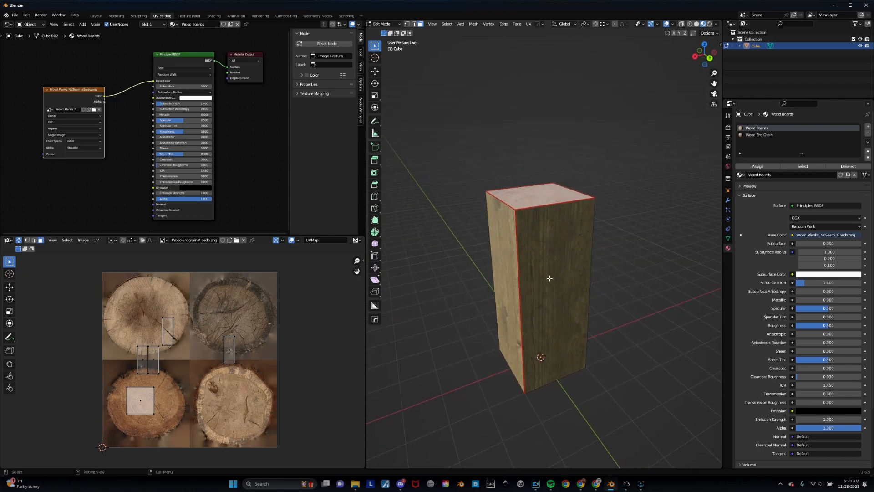
{"action": "middle_click_drag", "start_coordinate": [479, 260], "coordinate": [481, 263]}
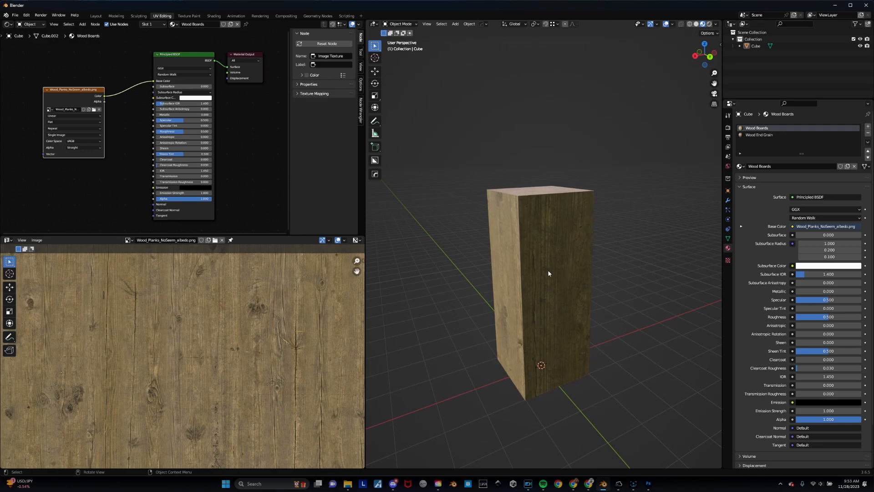
{"action": "mouse_move", "coordinate": [560, 273]}
{"action": "middle_mouse_down"}
{"action": "mouse_move", "coordinate": [495, 273]}
{"action": "mouse_move", "coordinate": [543, 284]}
{"action": "mouse_move", "coordinate": [566, 282]}
{"action": "mouse_move", "coordinate": [576, 275]}
{"action": "mouse_move", "coordinate": [540, 278]}
{"action": "mouse_move", "coordinate": [568, 272]}
{"action": "middle_mouse_up"}
{"action": "left_click", "coordinate": [564, 247]}
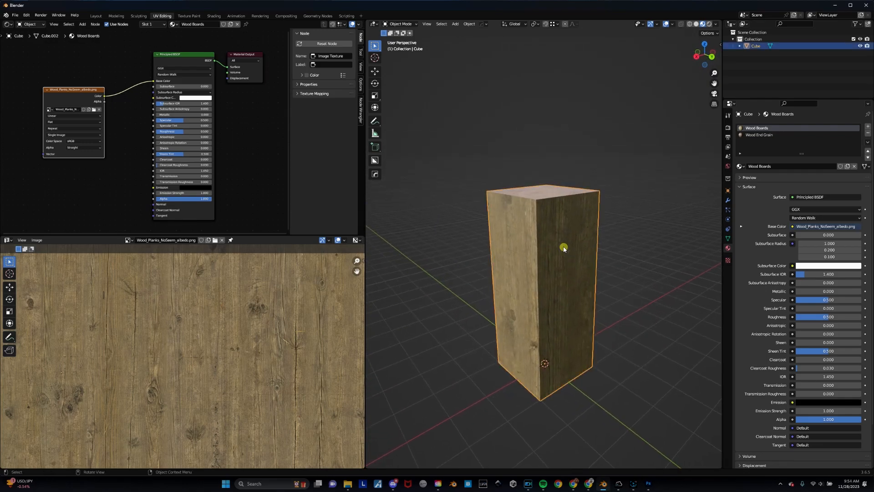
{"action": "key", "text": "ctrl+Tab"}
{"action": "left_click", "coordinate": [600, 250]}
{"action": "middle_click_drag", "start_coordinate": [570, 253], "coordinate": [493, 252]}
{"action": "left_click", "coordinate": [493, 251]}
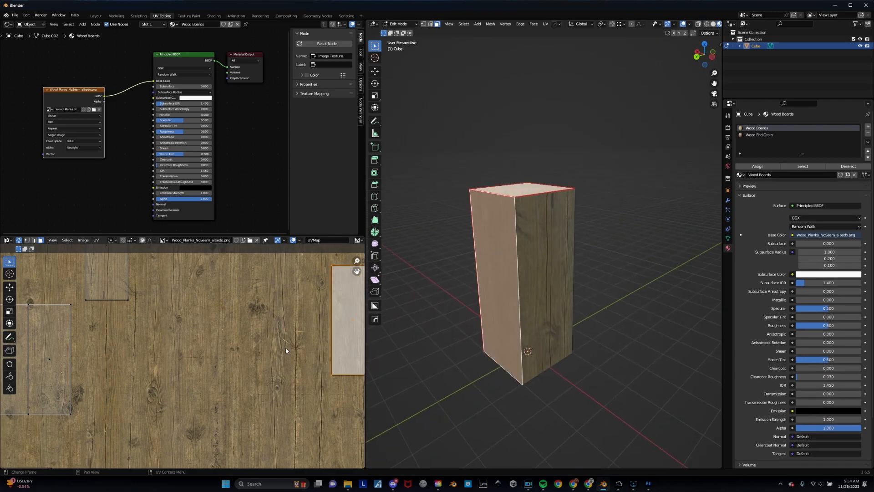
- Examine the selected side face from several angles together with its UV island on the wood planks image
{"action": "scroll", "coordinate": [232, 356], "scroll_direction": "down", "scroll_amount": 4}
{"action": "scroll", "coordinate": [266, 353], "scroll_direction": "up", "scroll_amount": 3}
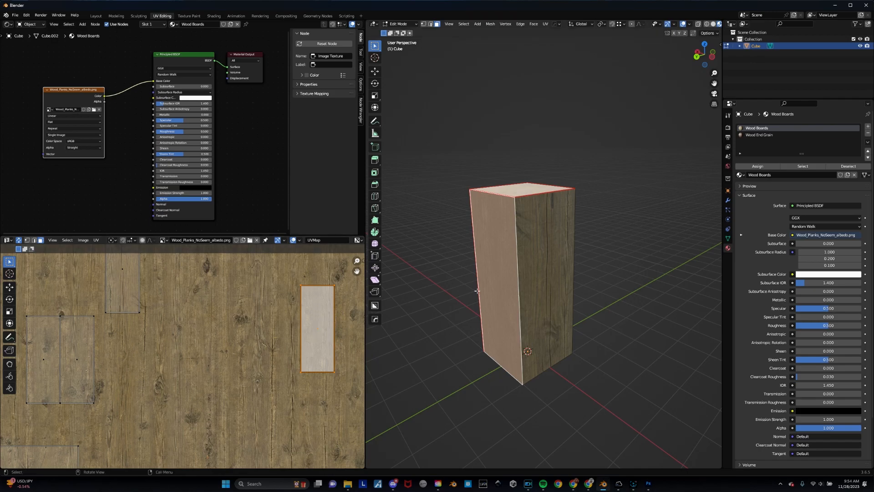
{"action": "middle_click_drag", "start_coordinate": [480, 251], "coordinate": [560, 247]}
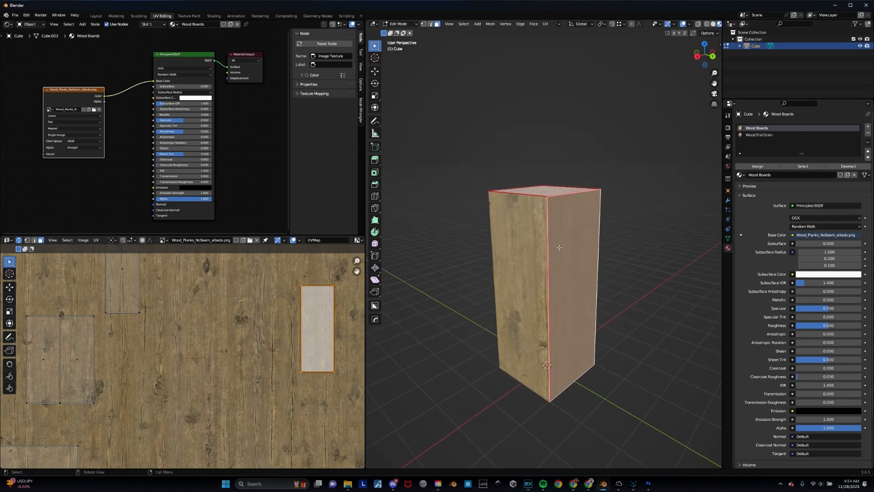
{"action": "scroll", "coordinate": [593, 256], "scroll_direction": "up", "scroll_amount": 2}
{"action": "middle_click_drag", "start_coordinate": [589, 264], "coordinate": [560, 236], "text": "shift"}
{"action": "scroll", "coordinate": [572, 233], "scroll_direction": "down", "scroll_amount": 1}
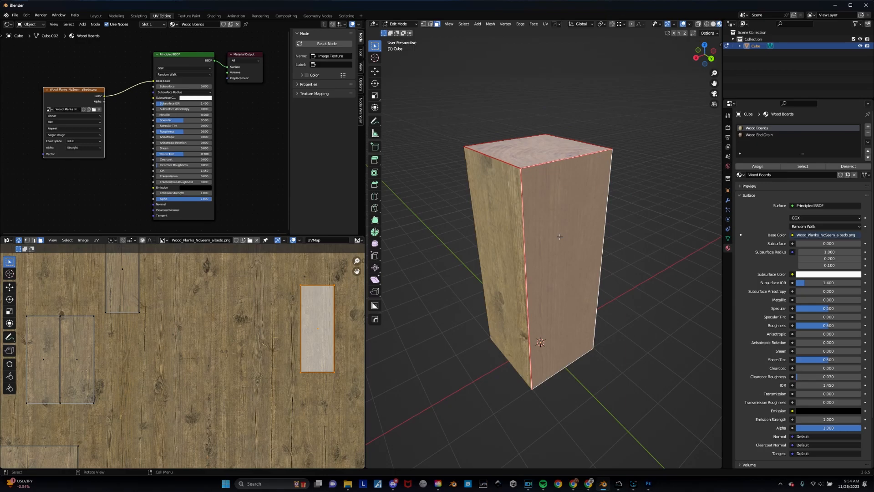
{"action": "middle_click_drag", "start_coordinate": [525, 218], "coordinate": [553, 223]}
{"action": "scroll", "coordinate": [553, 222], "scroll_direction": "up", "scroll_amount": 2}
{"action": "left_click", "coordinate": [650, 212]}
{"action": "left_click", "coordinate": [553, 219]}
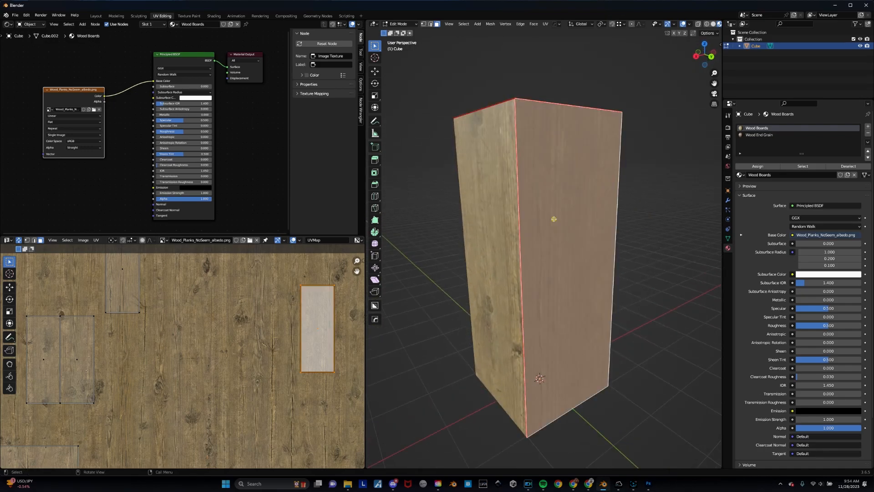
{"action": "scroll", "coordinate": [581, 232], "scroll_direction": "down", "scroll_amount": 4}
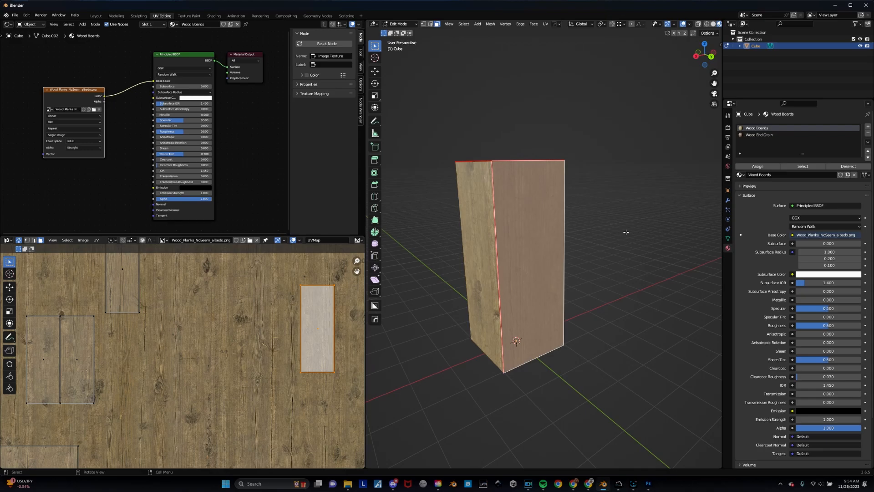
- Duplicate the selected side face and move the copy outward along the global Y axis, clear of the box
{"action": "key", "text": "shift"}
{"action": "key", "text": "shift+d"}
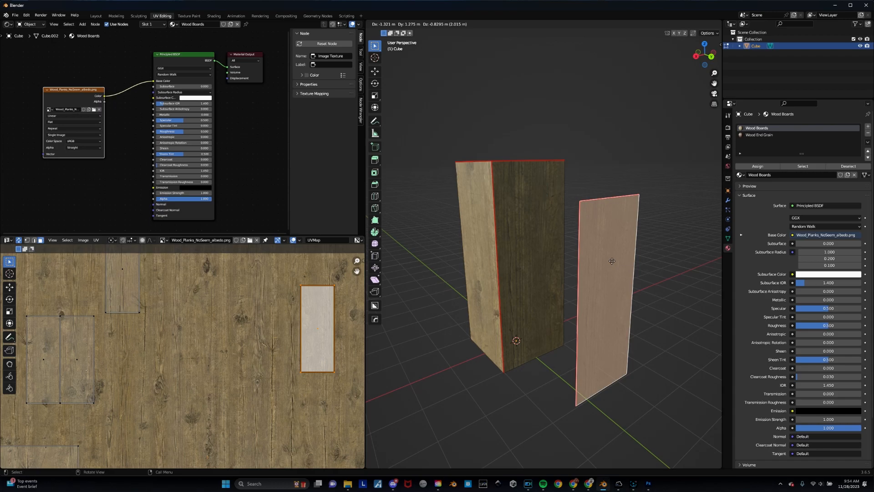
{"action": "key", "text": "y"}
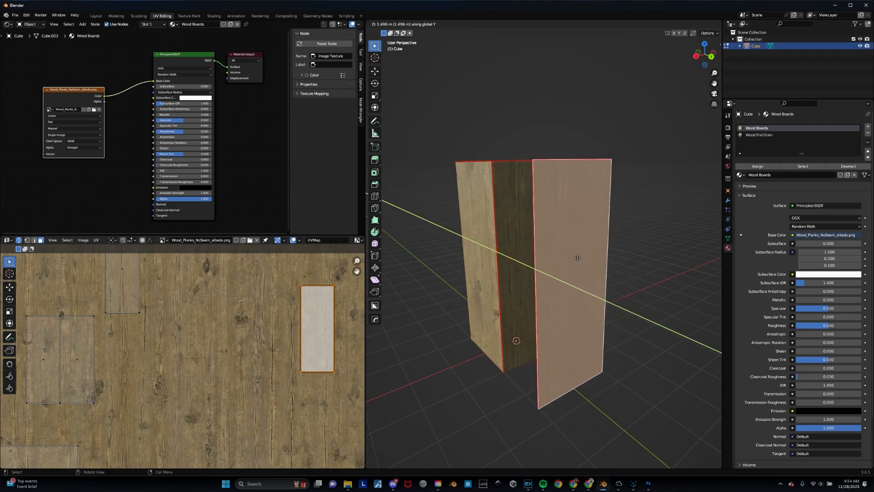
{"action": "left_click", "coordinate": [583, 278]}
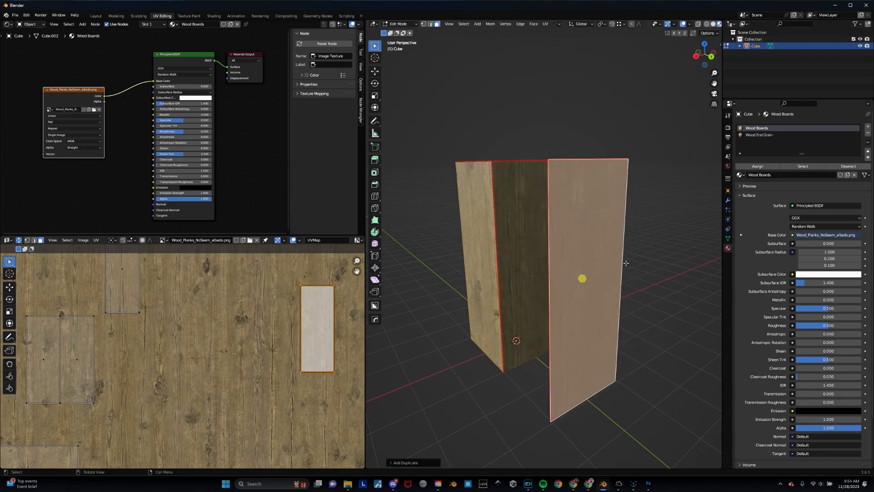
{"action": "middle_click_drag", "start_coordinate": [551, 270], "coordinate": [611, 260]}
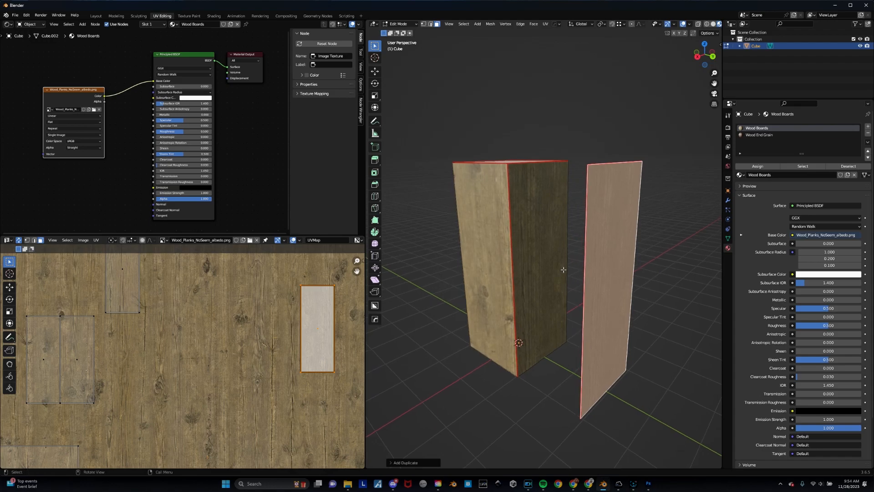
- Separate the duplicated face into its own object, return to Object Mode and select the new panel
{"action": "key", "text": "p"}
{"action": "left_click", "coordinate": [592, 277]}
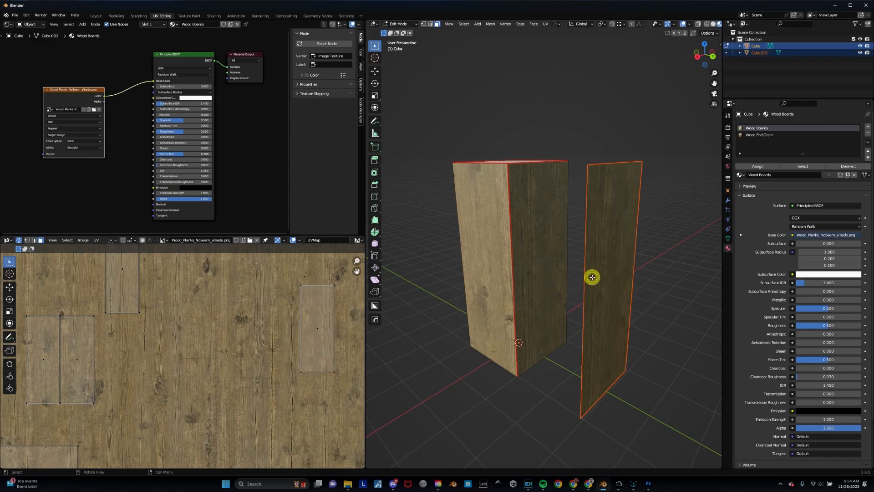
{"action": "key", "text": "Tab"}
{"action": "left_click", "coordinate": [606, 249]}
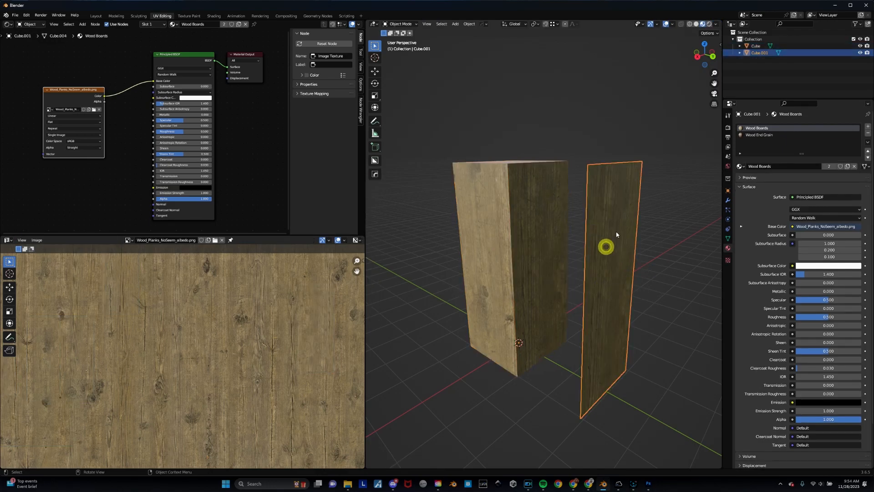
{"action": "left_click", "coordinate": [514, 231]}
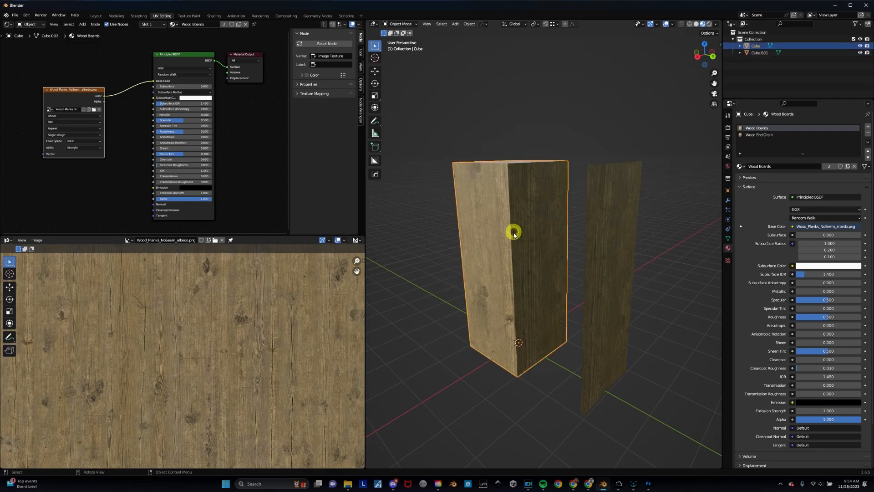
{"action": "left_click", "coordinate": [608, 266]}
- Remove the Wood End Grain and Wood Boards materials from the separated panel and assign the existing Sign material
{"action": "middle_click_drag", "start_coordinate": [645, 295], "coordinate": [627, 299]}
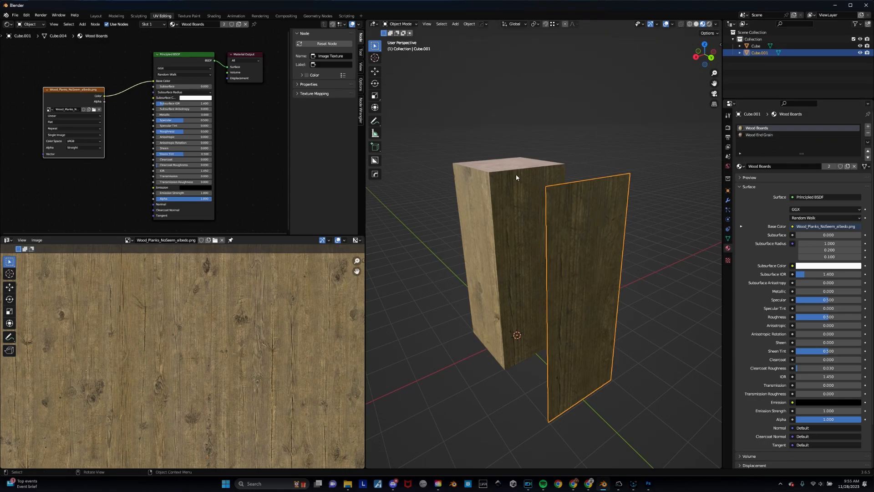
{"action": "left_click", "coordinate": [789, 134]}
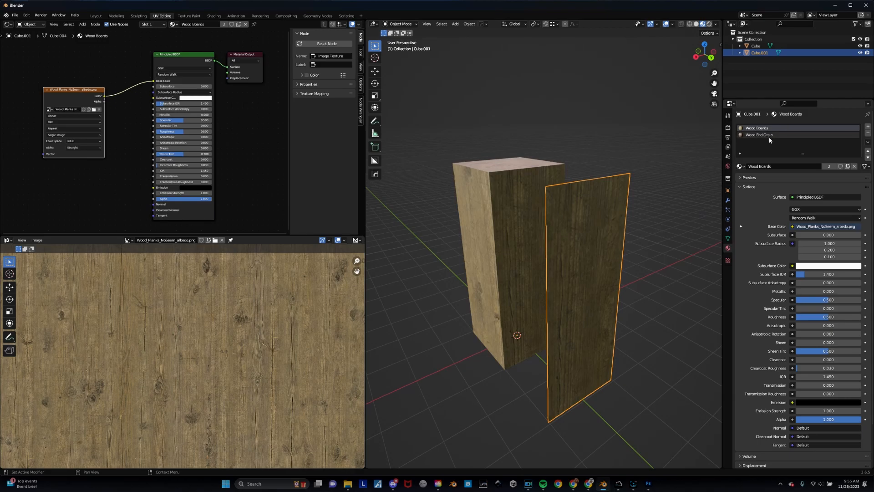
{"action": "left_click", "coordinate": [868, 132]}
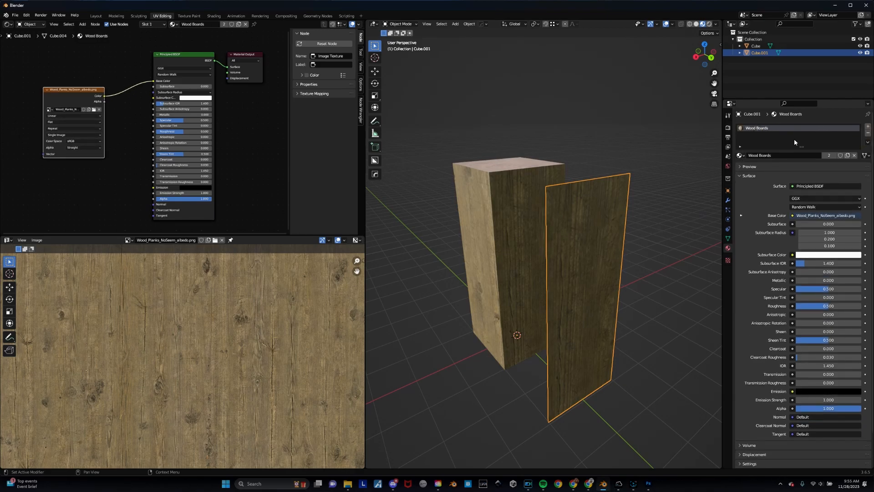
{"action": "left_click", "coordinate": [867, 133]}
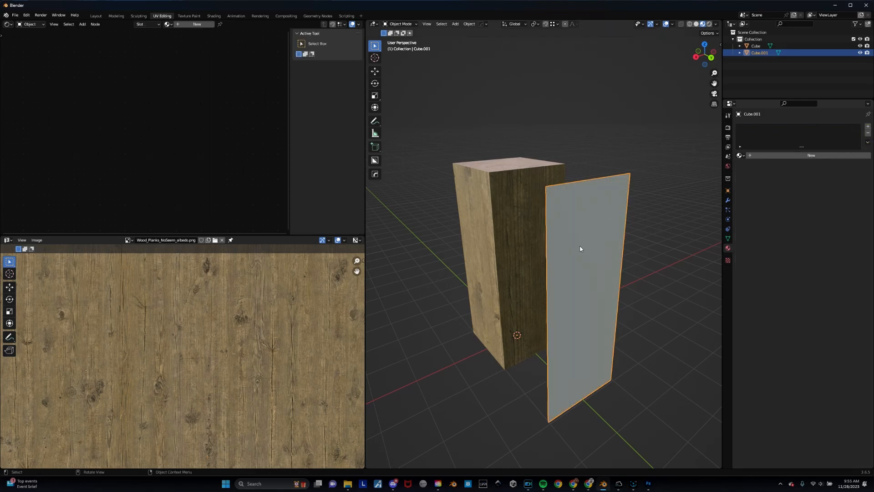
{"action": "left_click", "coordinate": [741, 156]}
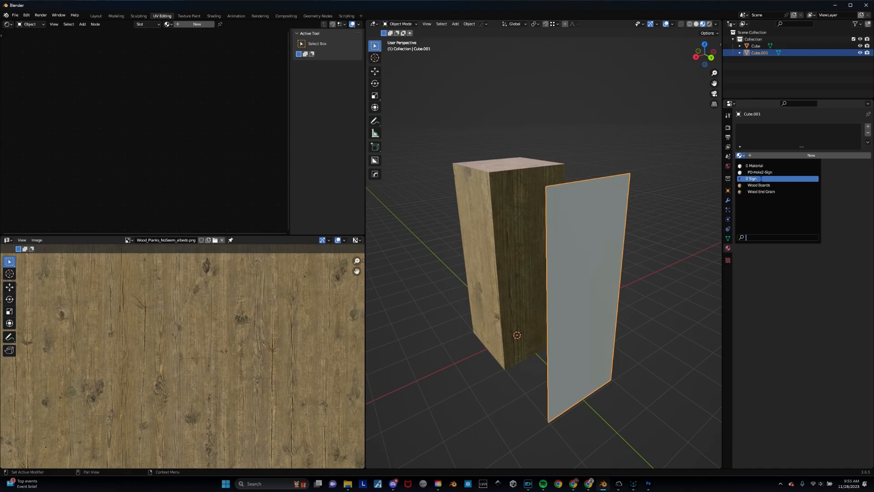
{"action": "left_click", "coordinate": [759, 179]}
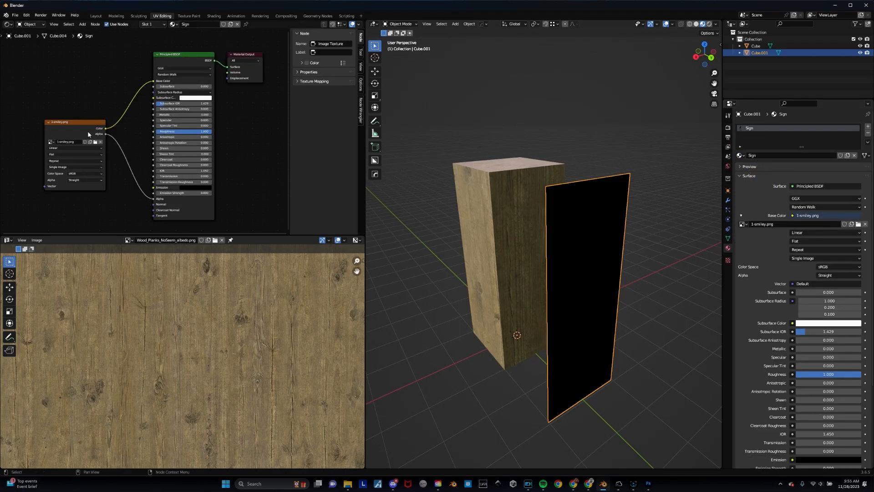
- Replace the Sign material's image node with a new Image Texture node and connect its Color output to Base Color
{"action": "left_click_drag", "start_coordinate": [80, 126], "coordinate": [80, 118]}
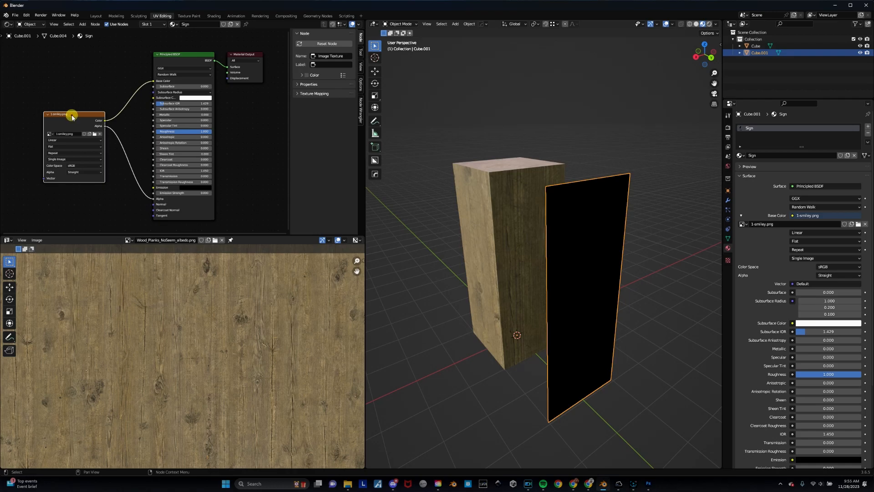
{"action": "key", "text": "x"}
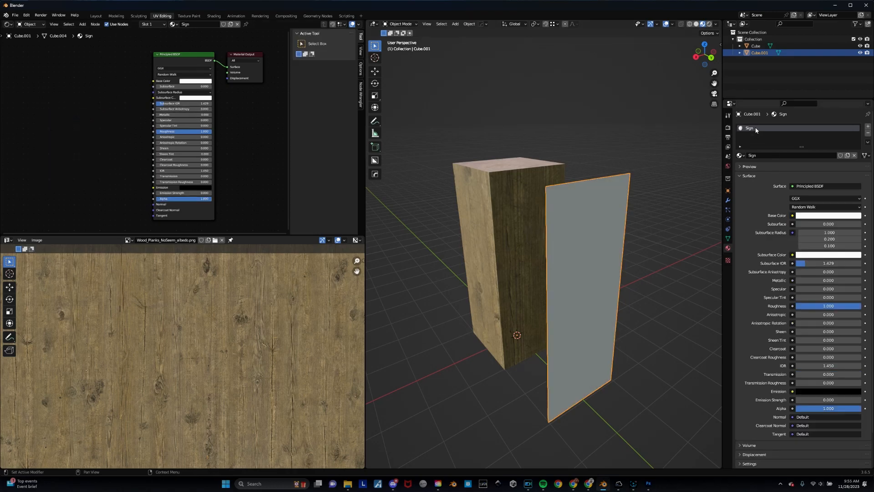
{"action": "key", "text": "shift+a"}
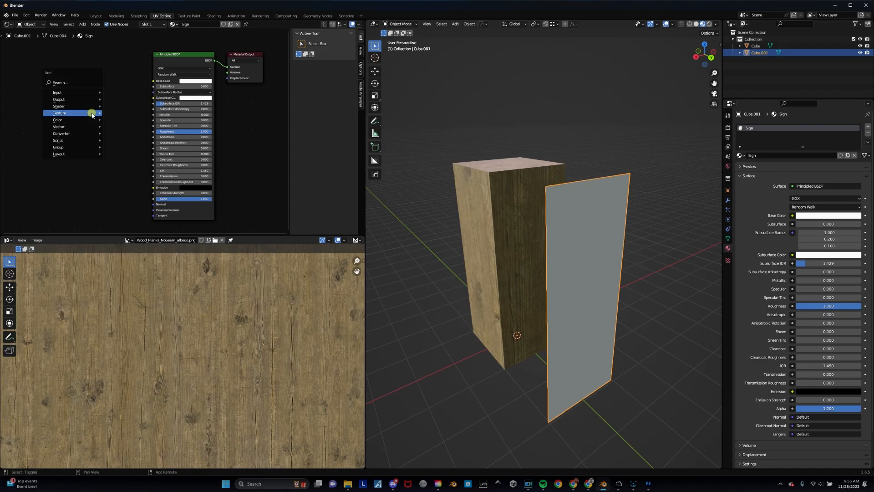
{"action": "mouse_move", "coordinate": [92, 114]}
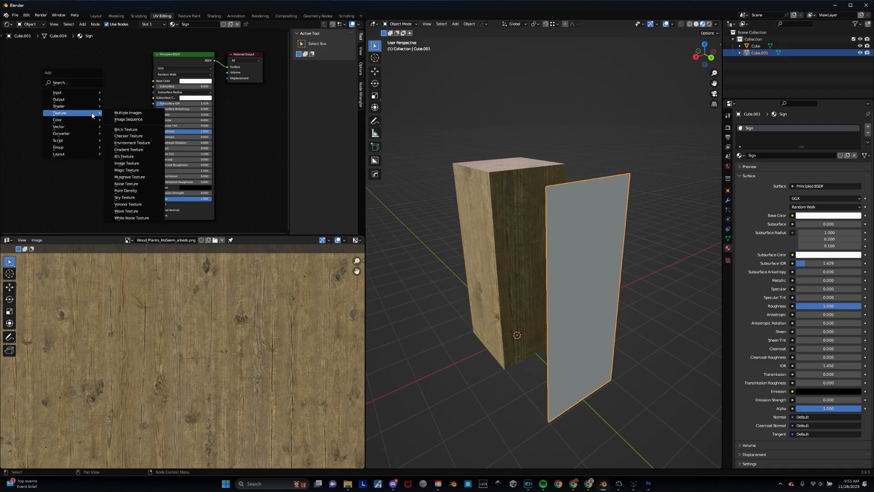
{"action": "left_click", "coordinate": [126, 163]}
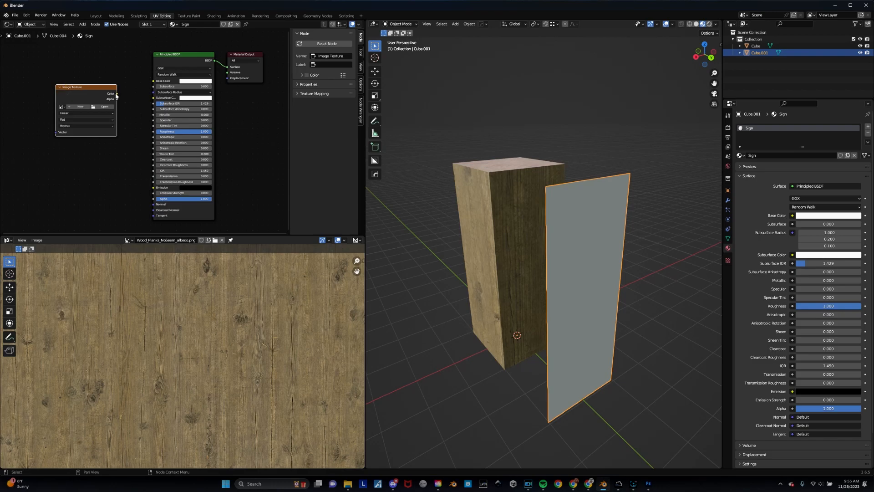
{"action": "left_click_drag", "start_coordinate": [117, 94], "coordinate": [153, 80]}
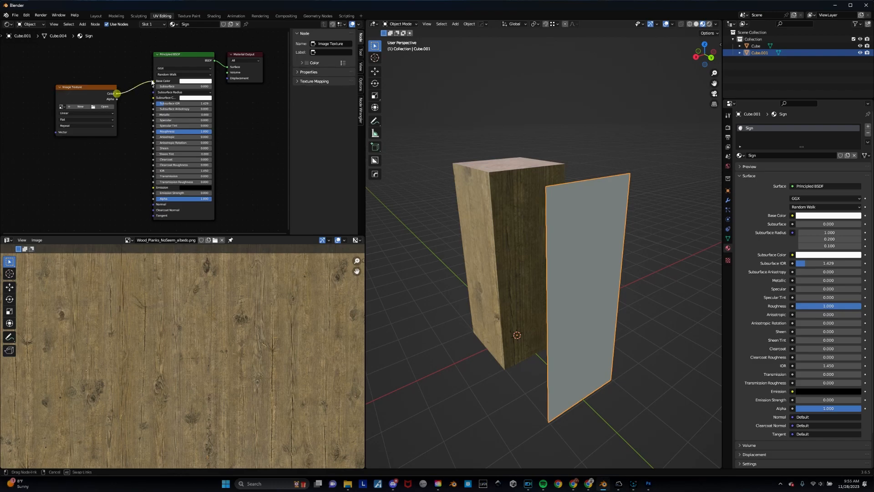
- Load 1-smiley.png from the Desktop folder into the new Image Texture node
{"action": "left_click", "coordinate": [100, 107]}
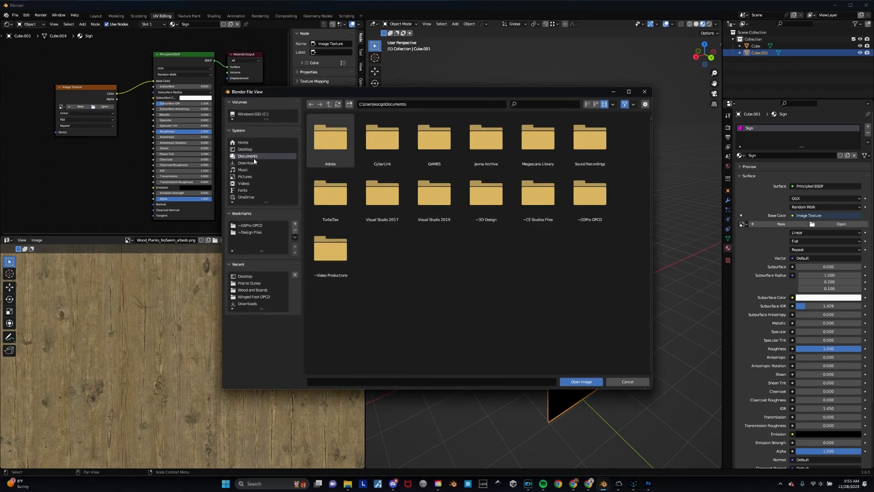
{"action": "left_click", "coordinate": [245, 149]}
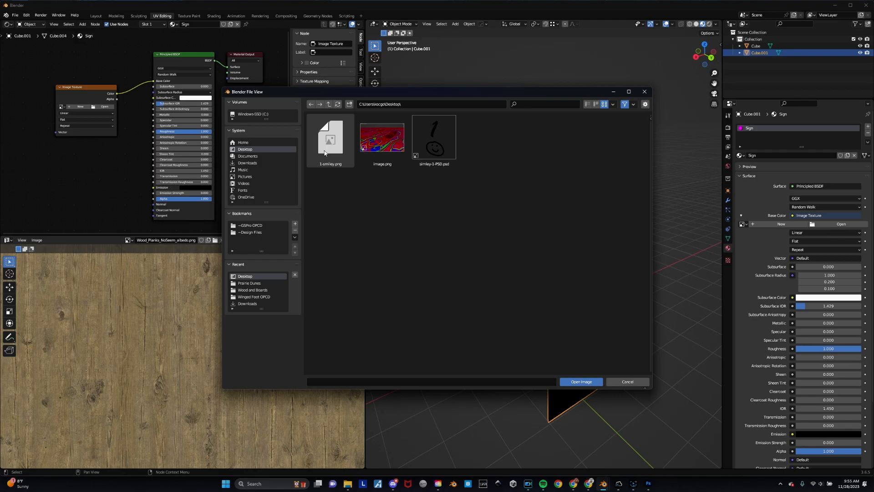
{"action": "left_click", "coordinate": [331, 140]}
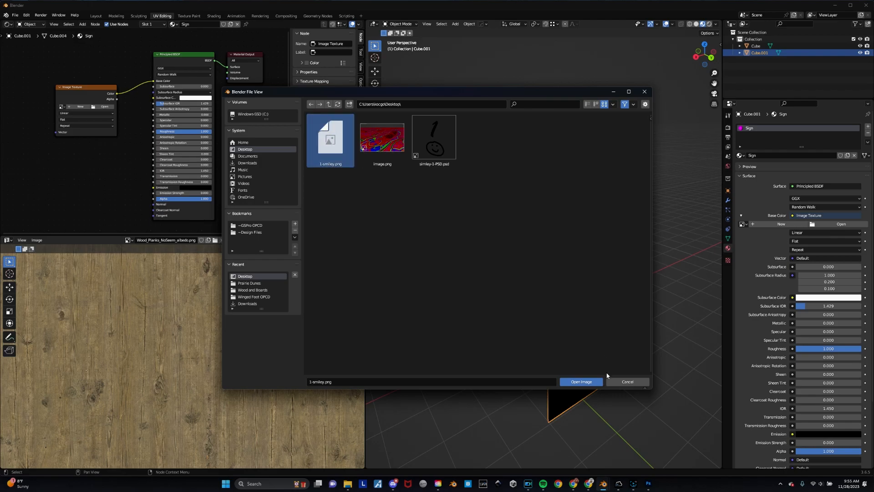
{"action": "left_click", "coordinate": [584, 381]}
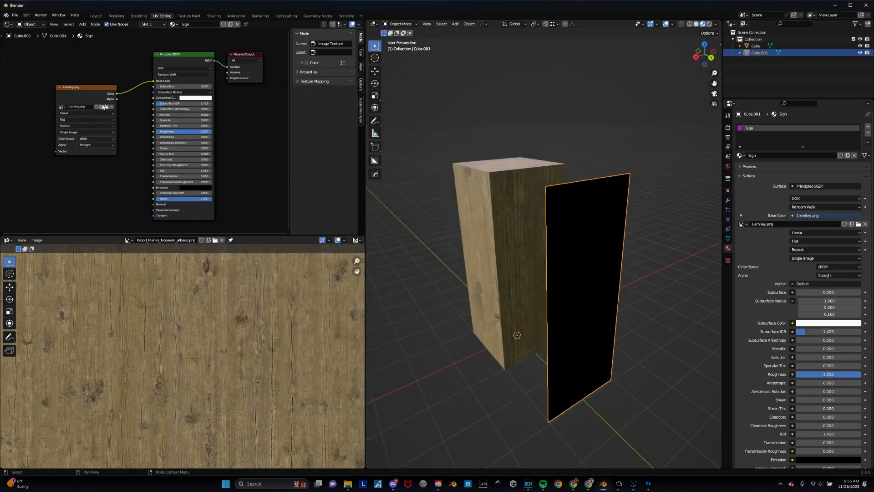
- Display 1-smiley.png in the image editor in place of the wood planks image and frame the whole picture
{"action": "left_click", "coordinate": [133, 240]}
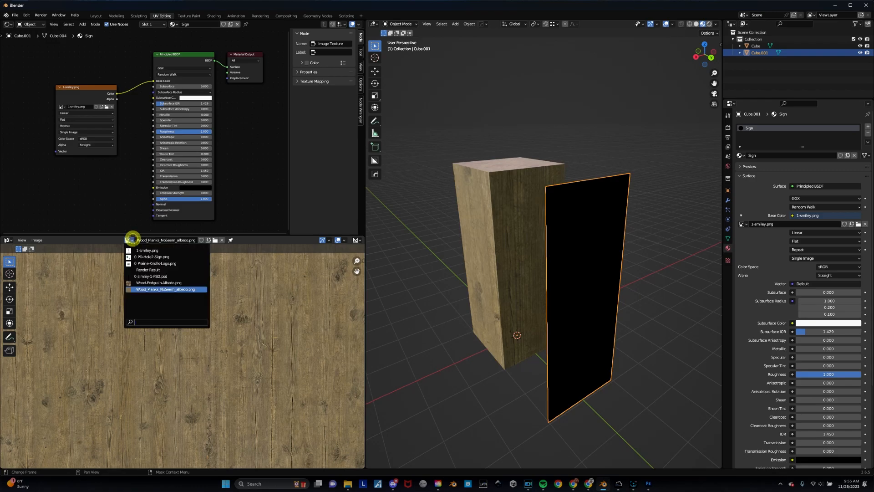
{"action": "left_click", "coordinate": [156, 249]}
{"action": "scroll", "coordinate": [196, 366], "scroll_direction": "up", "scroll_amount": 3}
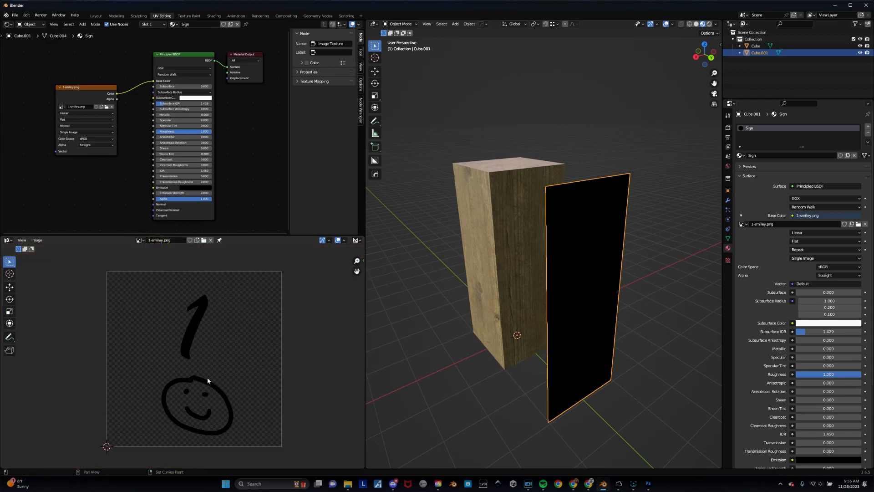
{"action": "middle_click_drag", "start_coordinate": [207, 377], "coordinate": [203, 359]}
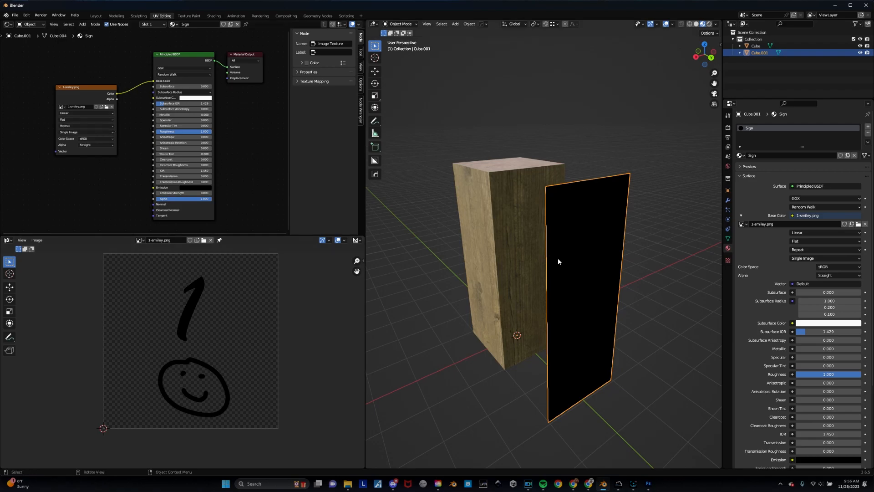
- Select the sign panel's face in Edit Mode and unwrap its UVs
{"action": "key", "text": "Tab"}
{"action": "left_click", "coordinate": [620, 246]}
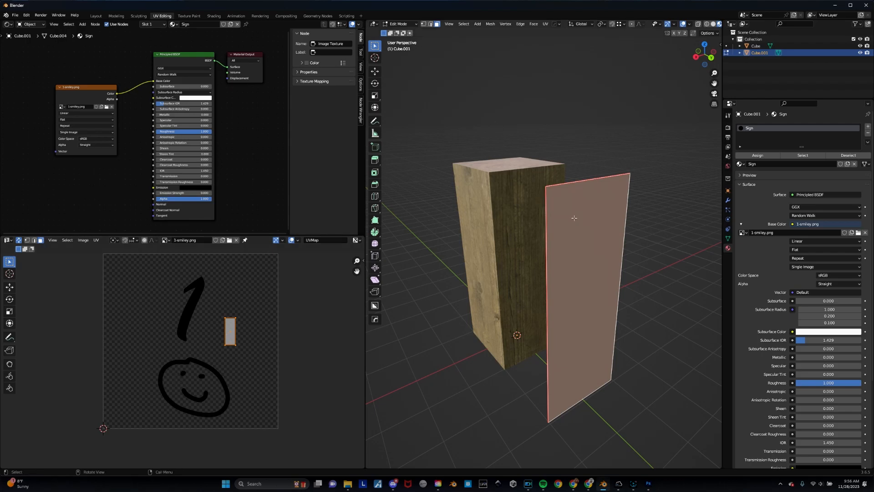
{"action": "left_click", "coordinate": [544, 24]}
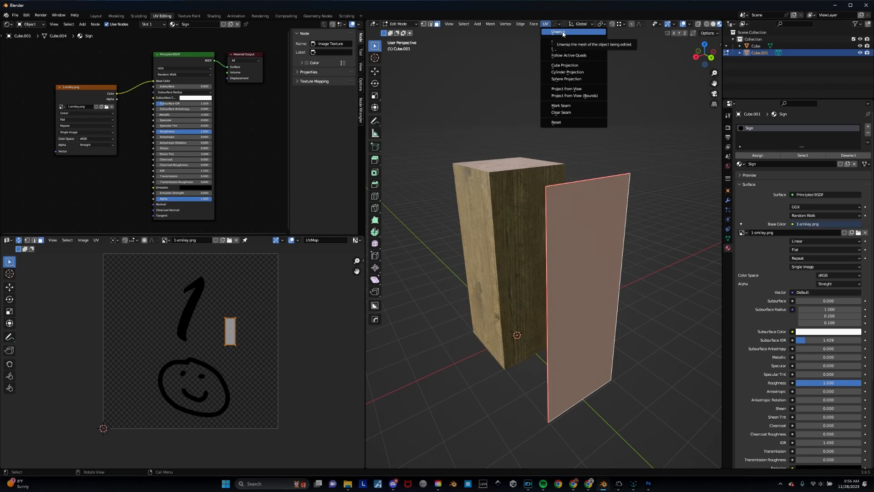
{"action": "left_click", "coordinate": [563, 33]}
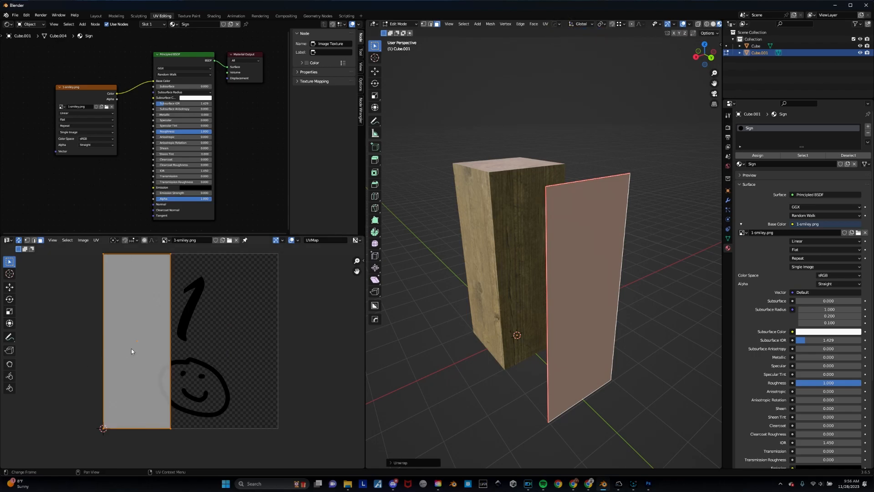
- Move the panel's UV island over the 1 and smiley drawing and scale it up about 1.31 times to enclose both
{"action": "left_click", "coordinate": [139, 329]}
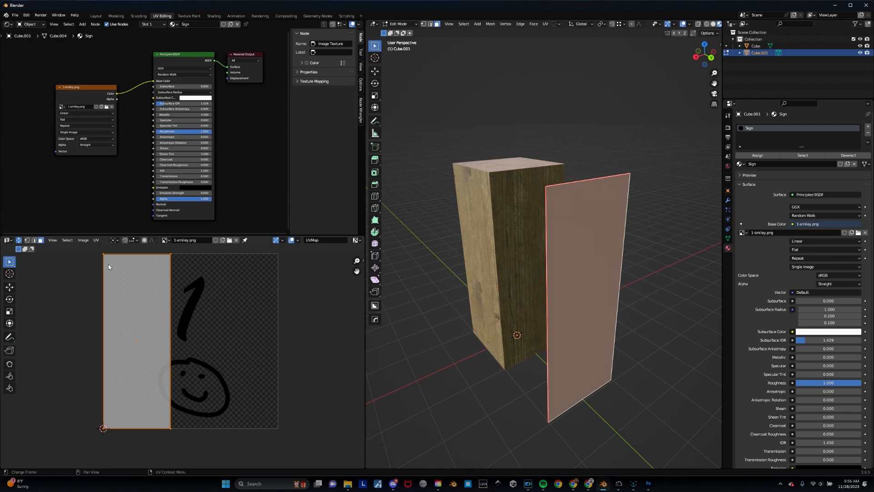
{"action": "key", "text": "g"}
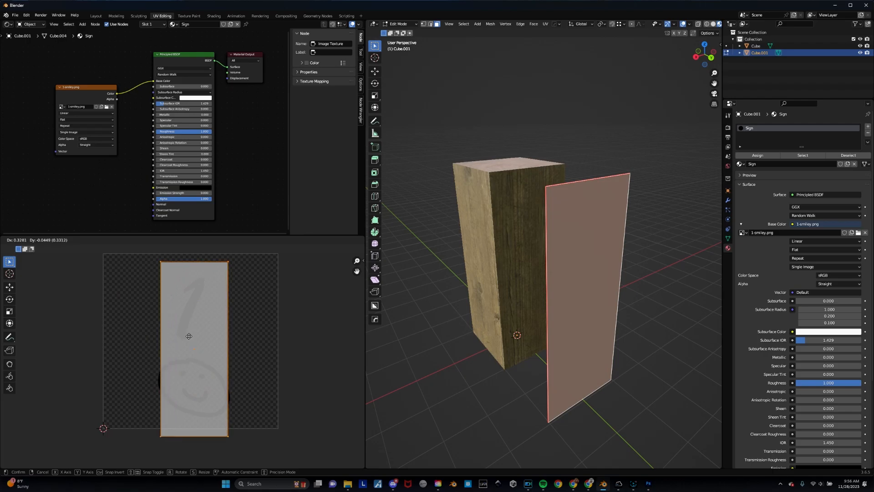
{"action": "left_click", "coordinate": [190, 337]}
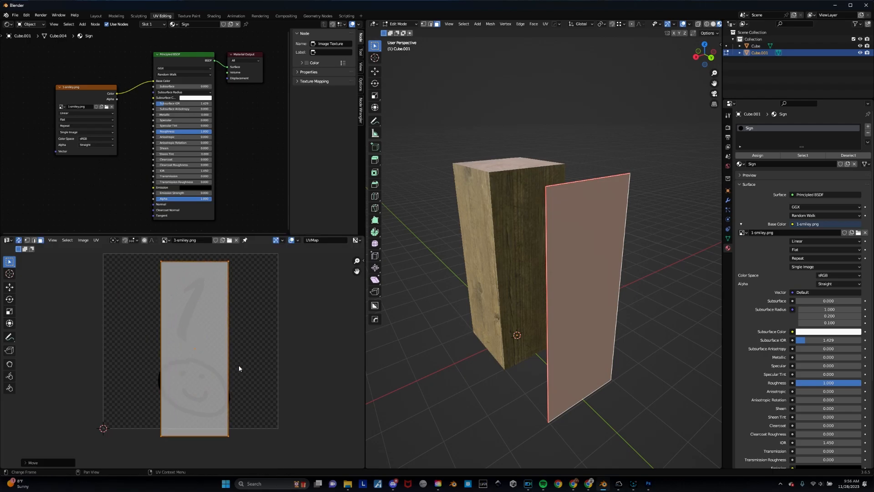
{"action": "key", "text": "s"}
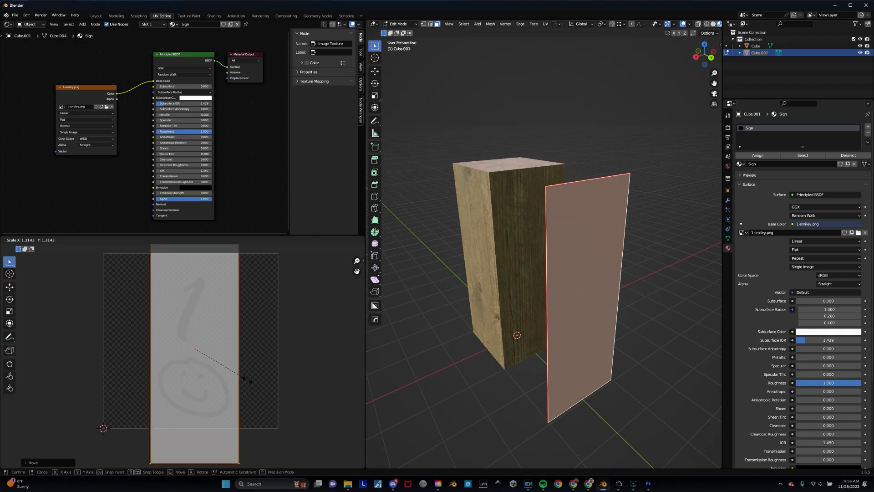
{"action": "left_click", "coordinate": [248, 379]}
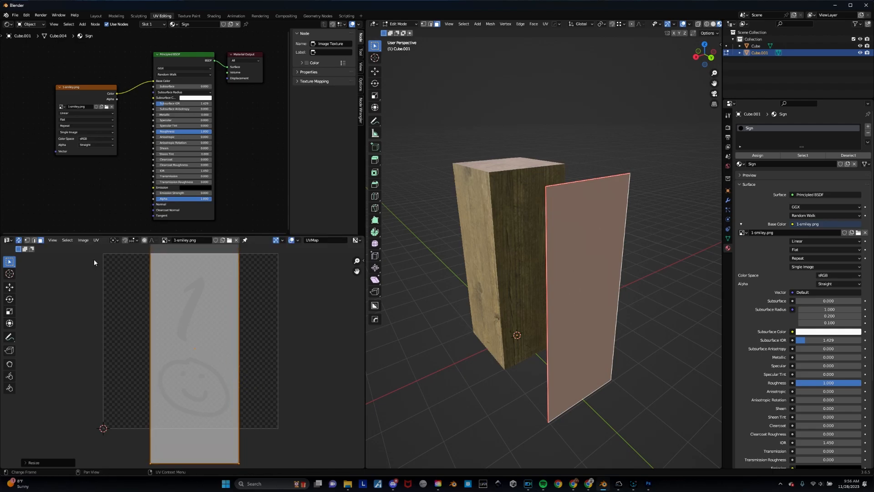
{"action": "left_click", "coordinate": [57, 293]}
- Connect the 1-smiley.png node's Alpha output to the Principled BSDF's Alpha input
{"action": "middle_click_drag", "start_coordinate": [510, 273], "coordinate": [546, 260]}
{"action": "scroll", "coordinate": [546, 261], "scroll_direction": "up", "scroll_amount": 6}
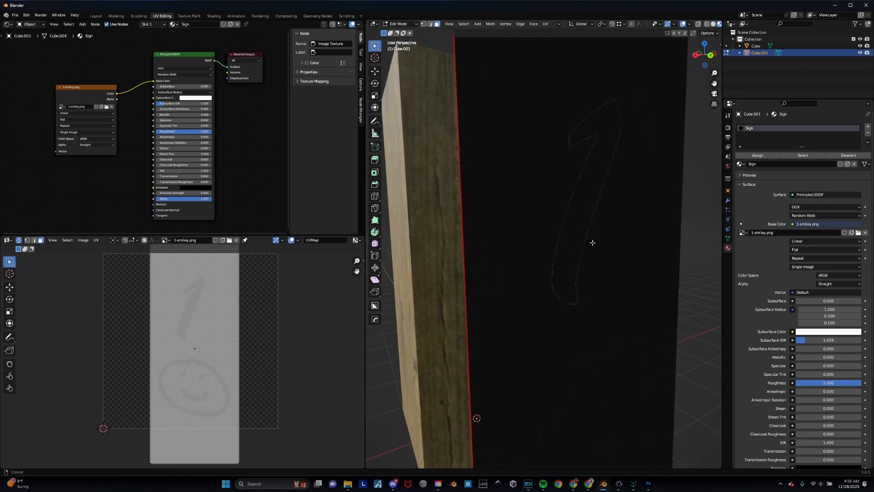
{"action": "middle_click_drag", "start_coordinate": [517, 336], "coordinate": [548, 343]}
{"action": "scroll", "coordinate": [525, 195], "scroll_direction": "down", "scroll_amount": 1}
{"action": "middle_click_drag", "start_coordinate": [525, 196], "coordinate": [515, 226]}
{"action": "scroll", "coordinate": [525, 207], "scroll_direction": "down", "scroll_amount": 1}
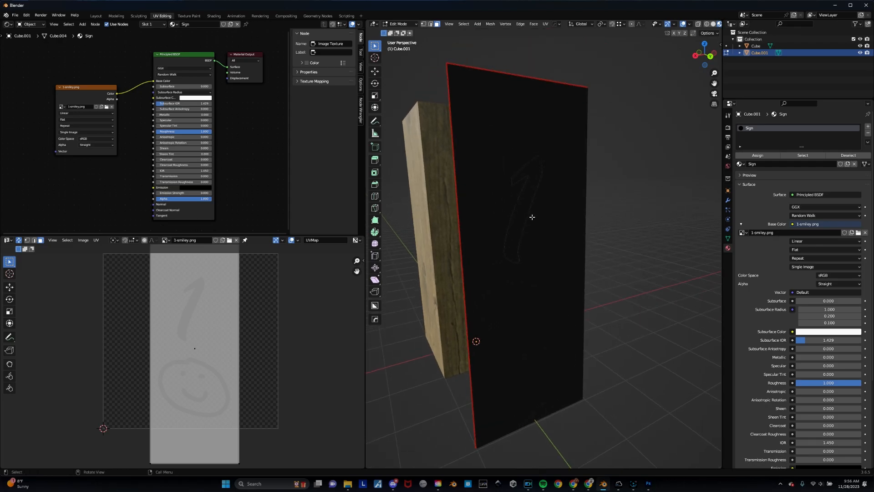
{"action": "left_click_drag", "start_coordinate": [93, 91], "coordinate": [84, 88]}
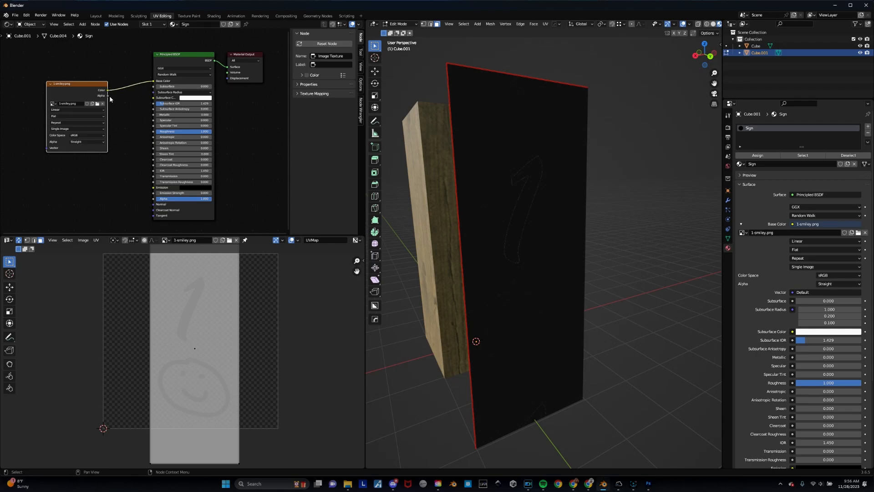
{"action": "left_click_drag", "start_coordinate": [108, 98], "coordinate": [153, 199]}
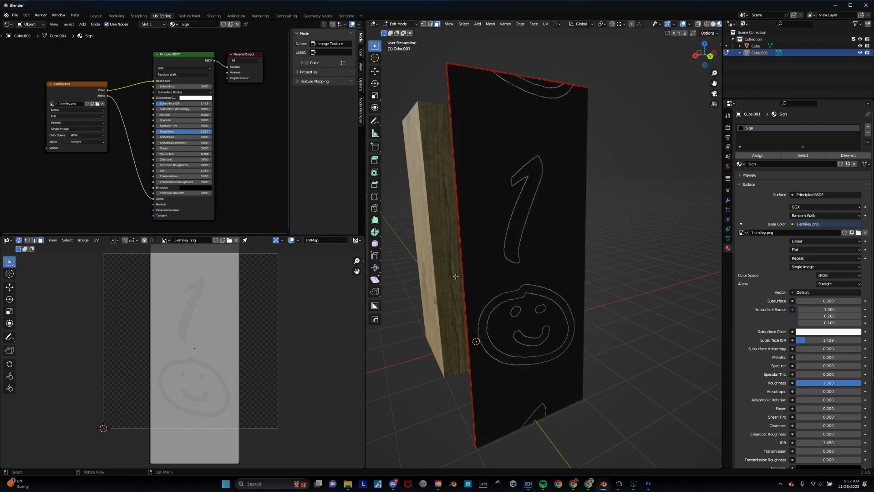
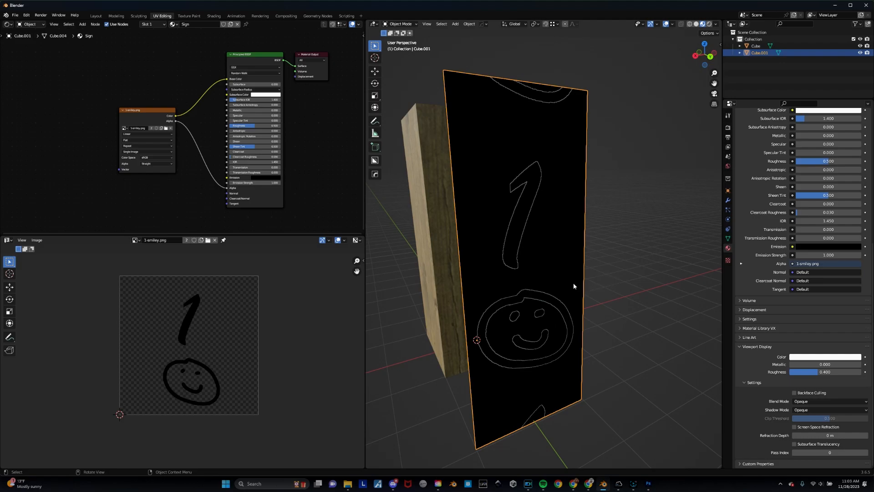
- Set the Sign material's viewport Blend Mode to Alpha Clip
{"action": "scroll", "coordinate": [744, 205], "scroll_direction": "up", "scroll_amount": 10}
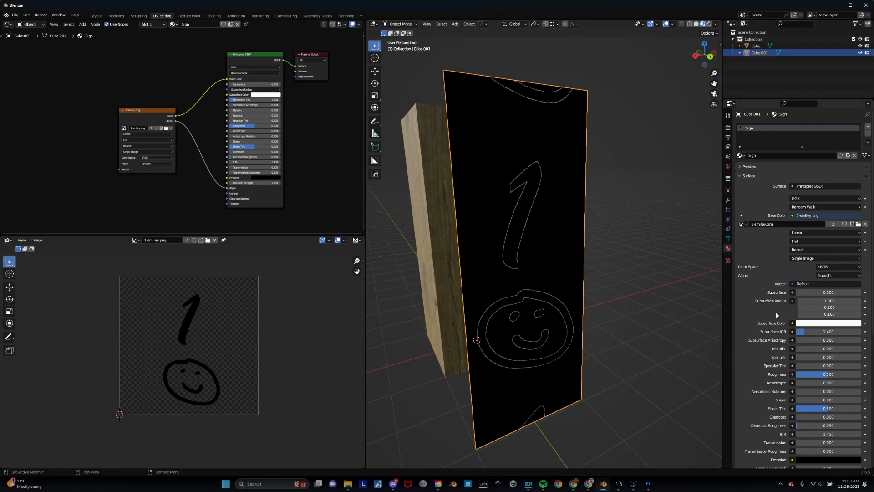
{"action": "scroll", "coordinate": [777, 327], "scroll_direction": "down", "scroll_amount": 5}
{"action": "scroll", "coordinate": [772, 196], "scroll_direction": "down", "scroll_amount": 8}
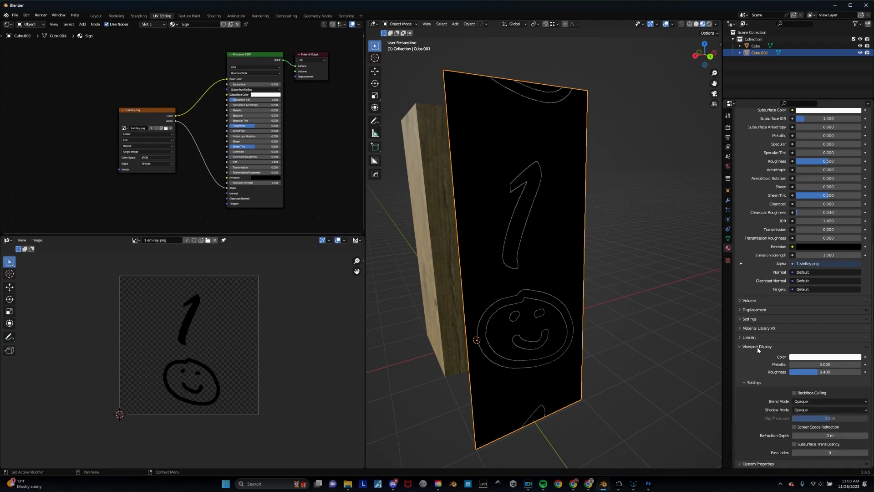
{"action": "left_click", "coordinate": [745, 348]}
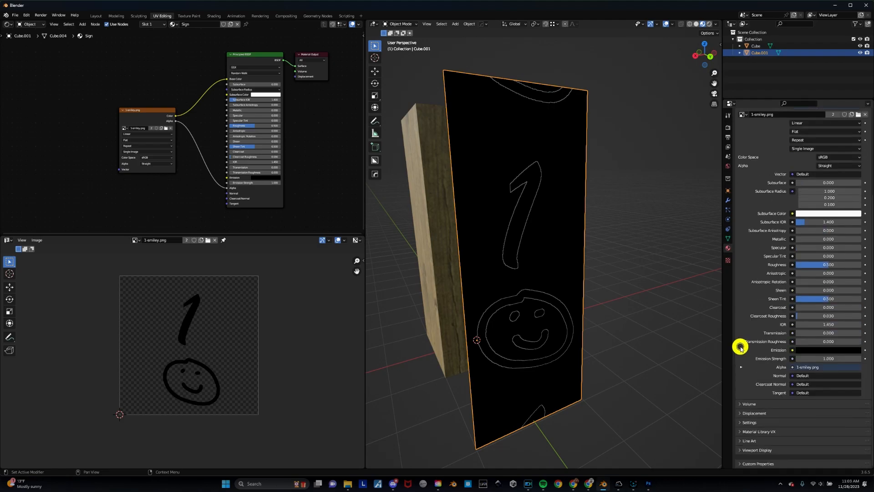
{"action": "left_click", "coordinate": [742, 454]}
{"action": "scroll", "coordinate": [770, 407], "scroll_direction": "down", "scroll_amount": 6}
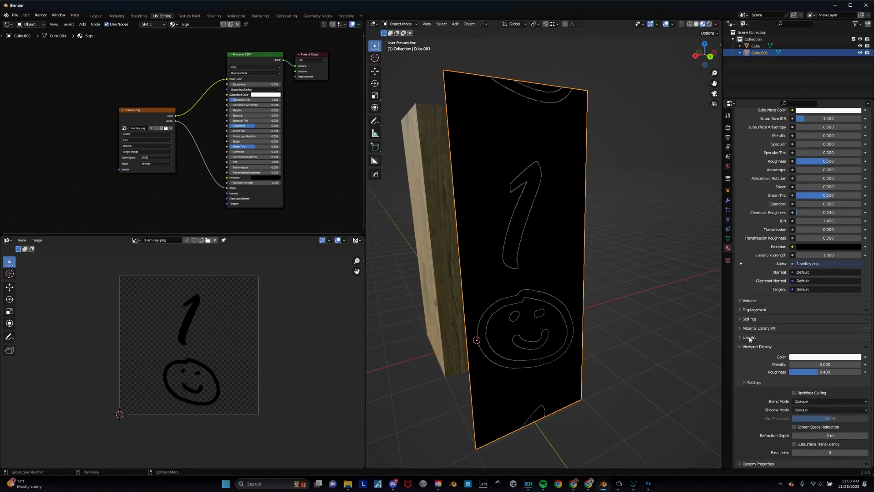
{"action": "left_click", "coordinate": [749, 383]}
{"action": "left_click", "coordinate": [749, 454]}
{"action": "left_click", "coordinate": [802, 402]}
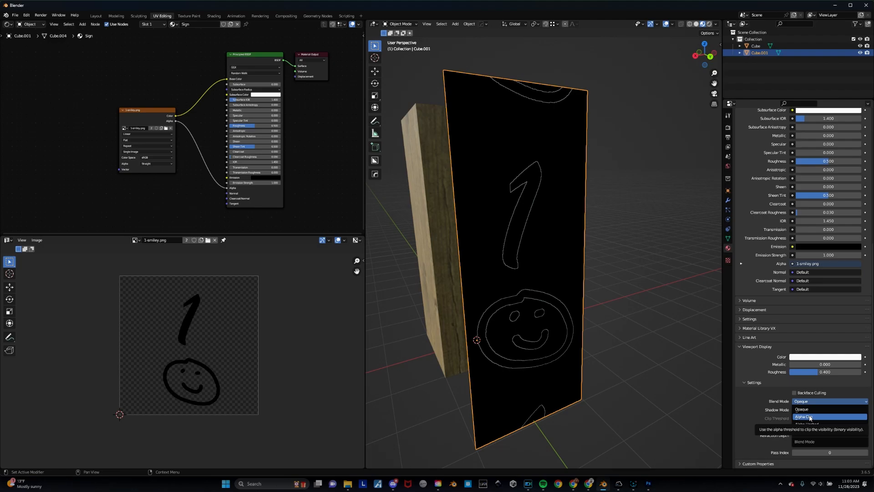
{"action": "left_click", "coordinate": [810, 417]}
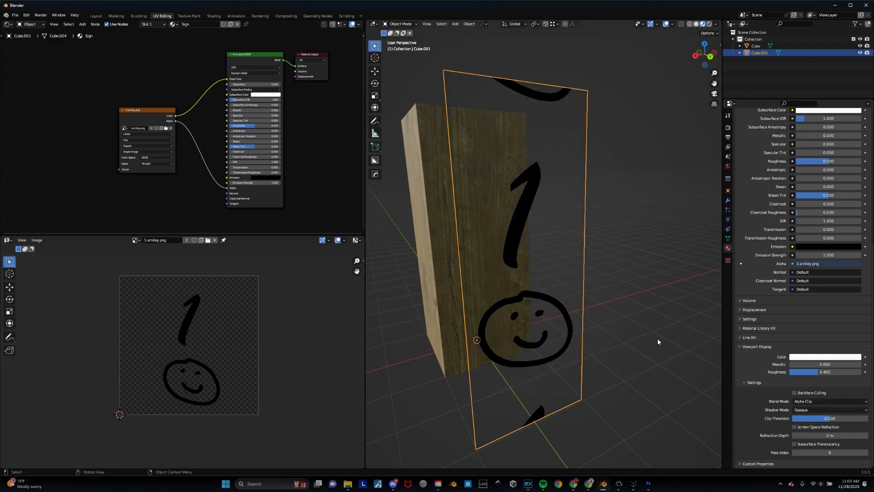
- Set the 1-smiley.png texture node's extension to Clip so the drawing does not repeat on the panel
{"action": "middle_click_drag", "start_coordinate": [578, 320], "coordinate": [513, 319]}
{"action": "scroll", "coordinate": [410, 223], "scroll_direction": "up", "scroll_amount": 2}
{"action": "middle_click_drag", "start_coordinate": [424, 216], "coordinate": [560, 239]}
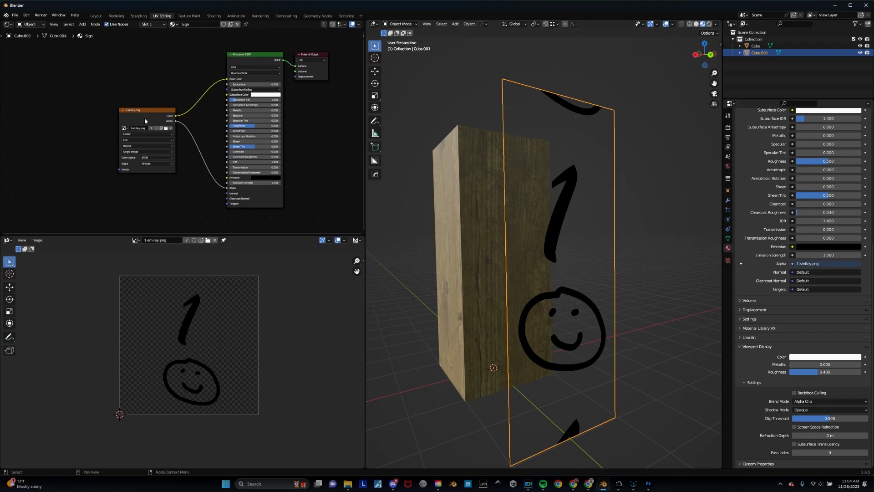
{"action": "scroll", "coordinate": [145, 121], "scroll_direction": "up", "scroll_amount": 4}
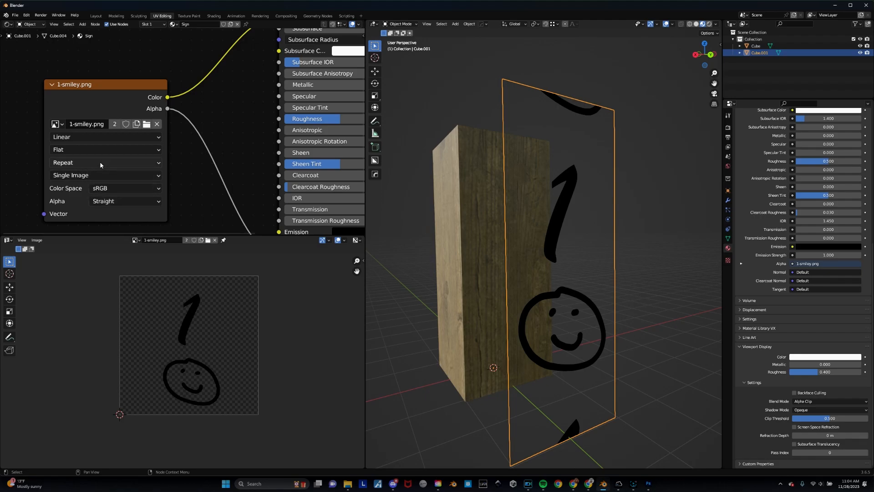
{"action": "left_click", "coordinate": [101, 163]}
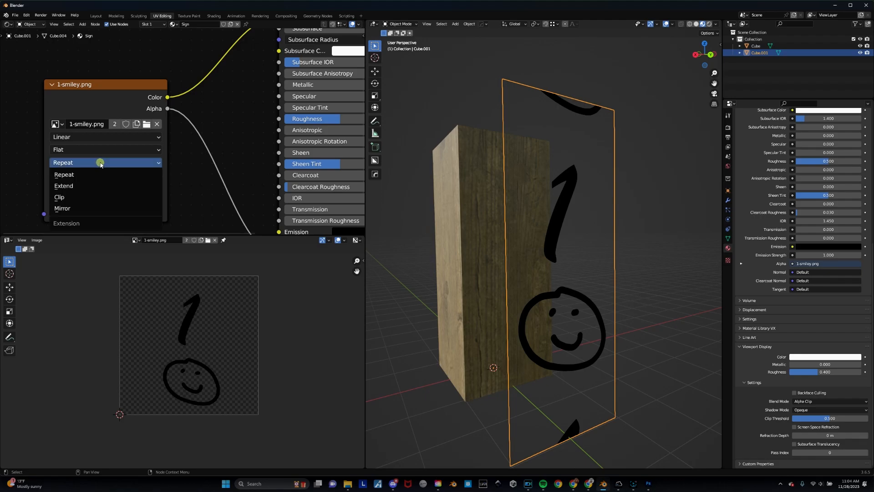
{"action": "left_click", "coordinate": [79, 198]}
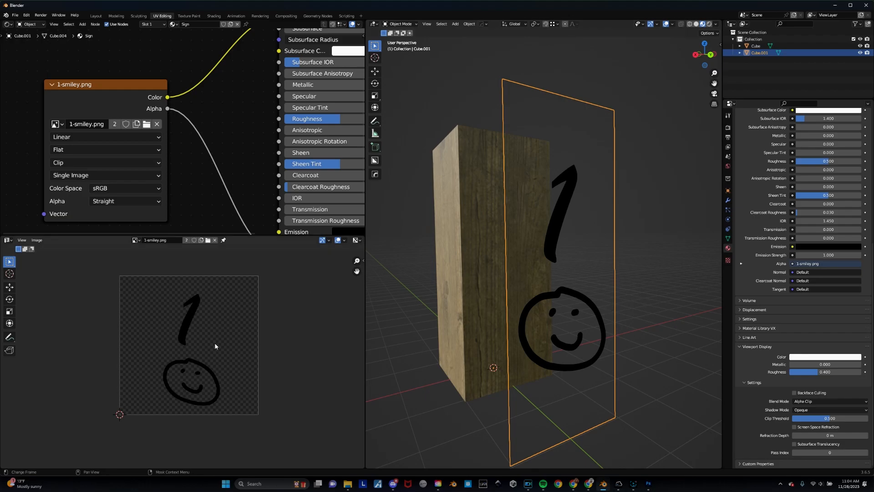
- Switch to the Layout workspace and move the sign panel about -1.9 m along Y onto the wooden box's face
{"action": "left_click", "coordinate": [567, 248]}
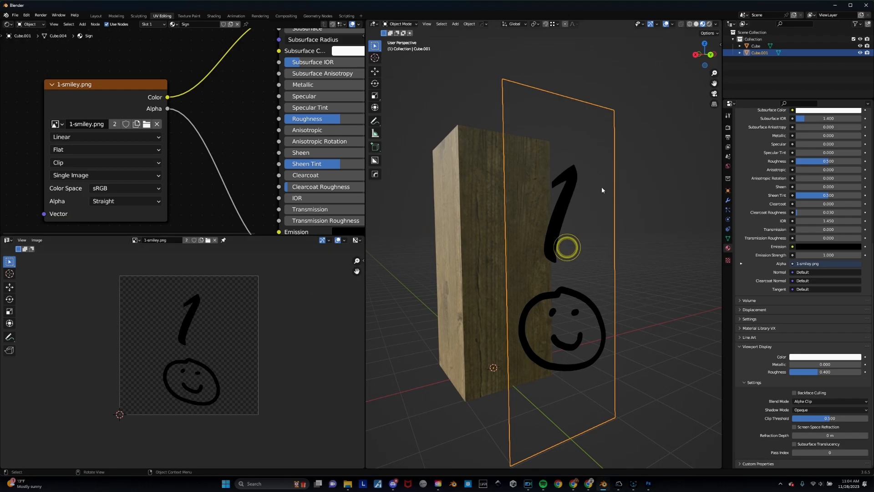
{"action": "middle_click_drag", "start_coordinate": [567, 248], "coordinate": [534, 206]}
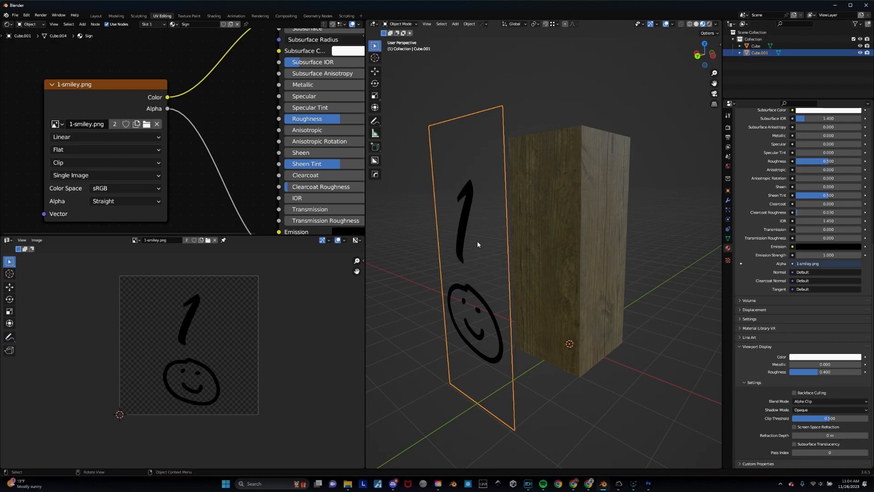
{"action": "middle_click_drag", "start_coordinate": [470, 250], "coordinate": [508, 241]}
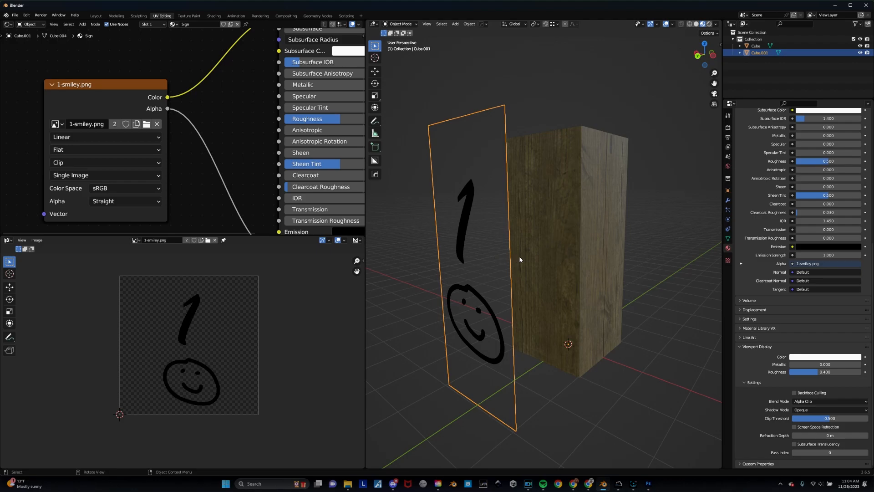
{"action": "middle_click_drag", "start_coordinate": [519, 255], "coordinate": [518, 253]}
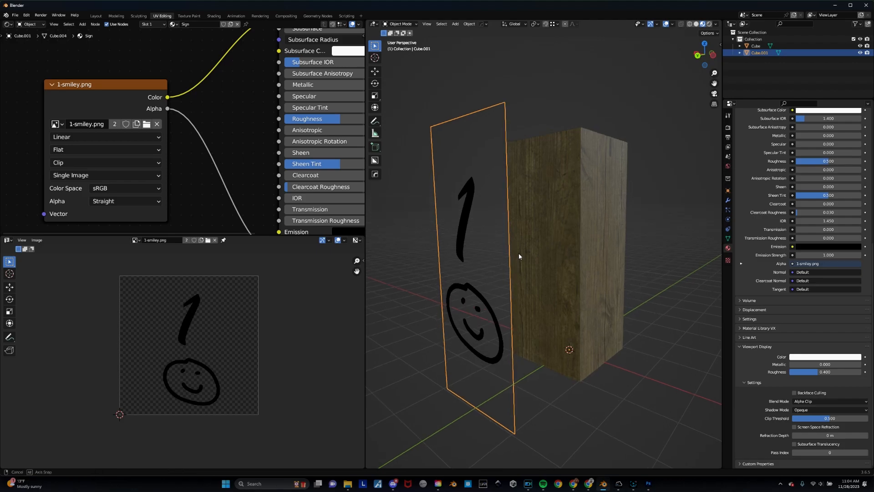
{"action": "left_click", "coordinate": [96, 16]}
{"action": "middle_click_drag", "start_coordinate": [332, 143], "coordinate": [487, 187]}
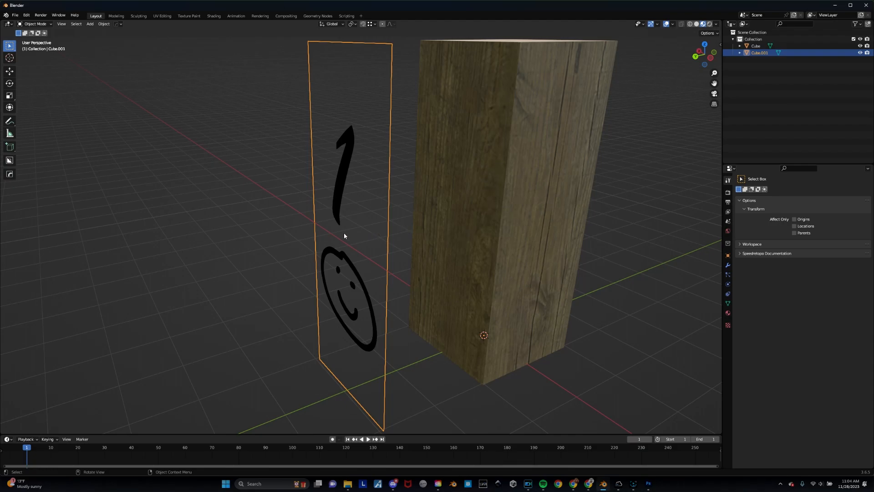
{"action": "key", "text": "g"}
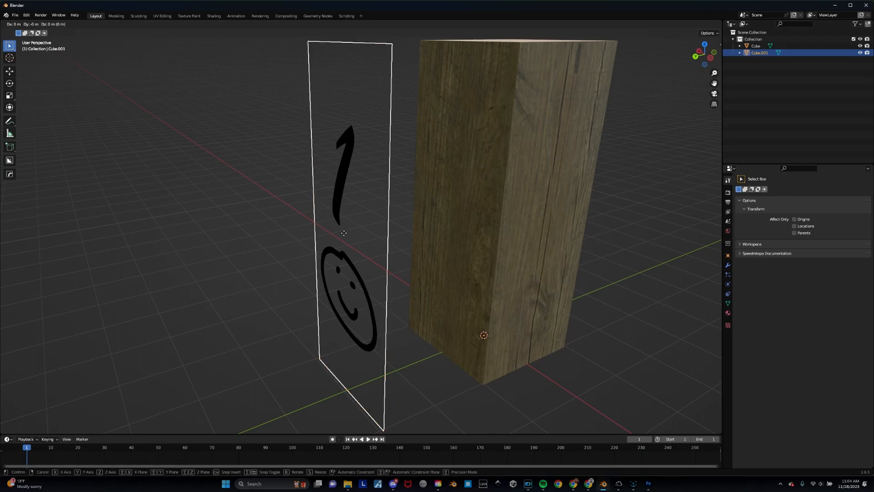
{"action": "key", "text": "y"}
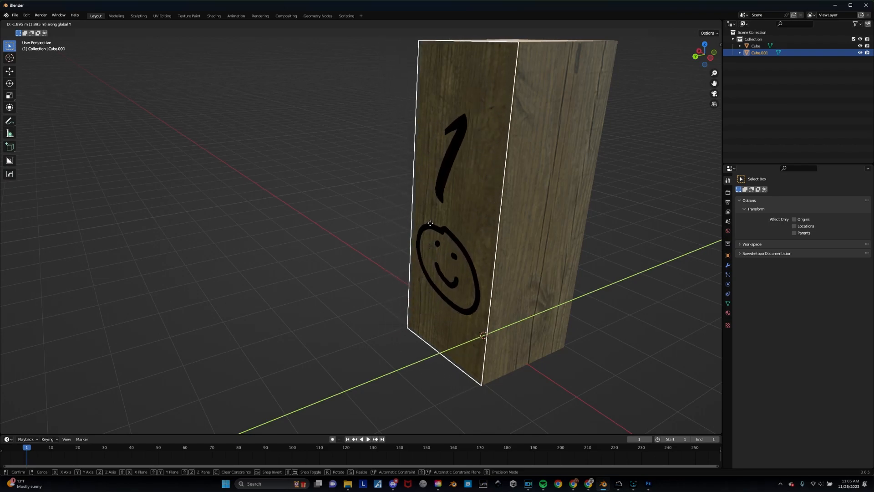
{"action": "left_click", "coordinate": [427, 229]}
- Fine-tune the sign panel's position along Y so it sits just in front of the box's face, and deselect it
{"action": "middle_click_drag", "start_coordinate": [465, 205], "coordinate": [408, 221]}
{"action": "scroll", "coordinate": [467, 219], "scroll_direction": "up", "scroll_amount": 4}
{"action": "key", "text": "g"}
{"action": "key", "text": "y"}
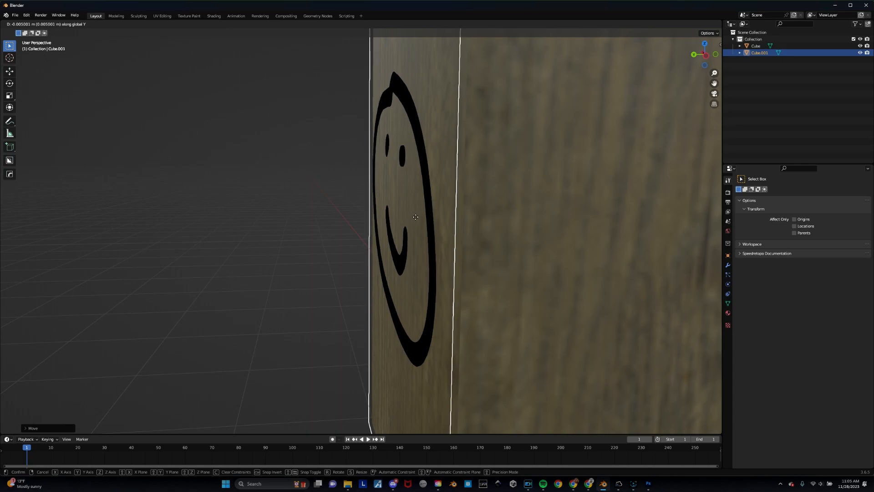
{"action": "left_click", "coordinate": [448, 218]}
{"action": "middle_click_drag", "start_coordinate": [284, 214], "coordinate": [573, 206]}
{"action": "left_click", "coordinate": [573, 206]}
{"action": "middle_click_drag", "start_coordinate": [515, 177], "coordinate": [410, 224]}
{"action": "scroll", "coordinate": [431, 161], "scroll_direction": "up", "scroll_amount": 4}
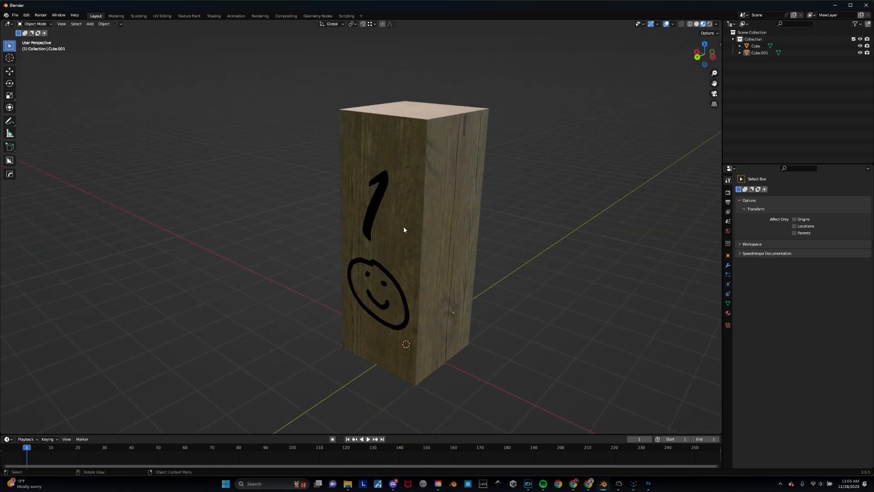
- Select the wooden box, followed by the separate sign panel on its face
{"action": "left_click", "coordinate": [386, 238]}
{"action": "left_click", "coordinate": [458, 208]}
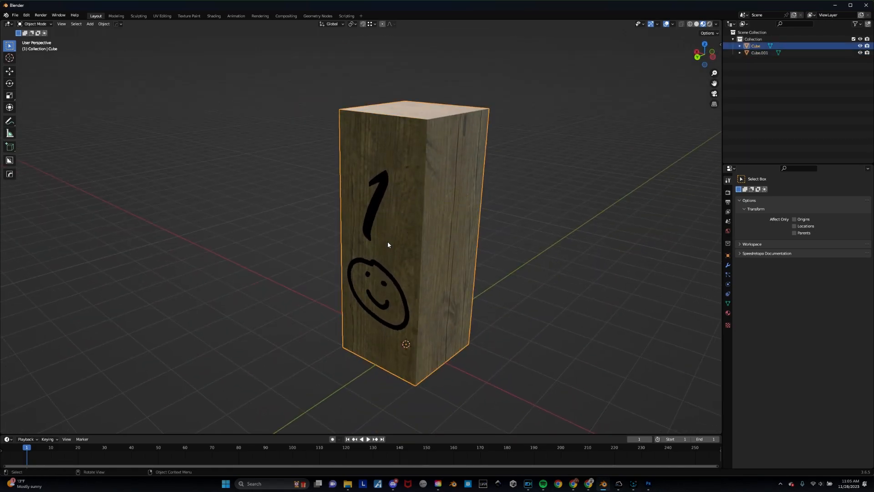
{"action": "scroll", "coordinate": [377, 255], "scroll_direction": "up", "scroll_amount": 1}
{"action": "left_click", "coordinate": [382, 279]}
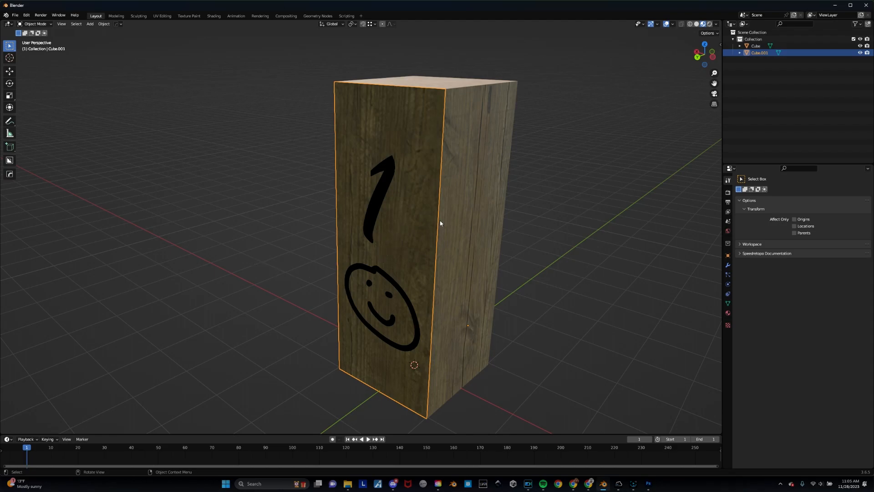
{"action": "middle_click_drag", "start_coordinate": [372, 262], "coordinate": [406, 195]}
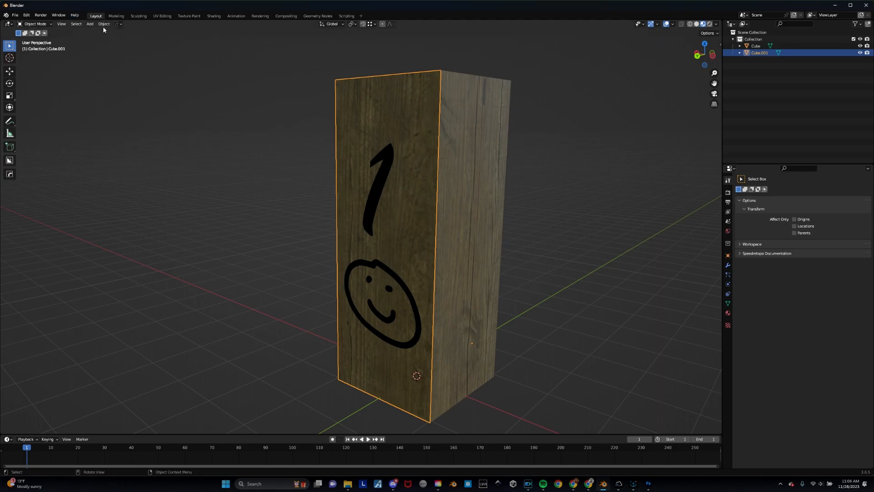
- In the UV Editing workspace, move the sign panel's UV face about -0.18 vertically so the drawing sits higher on the panel
{"action": "left_click", "coordinate": [158, 16]}
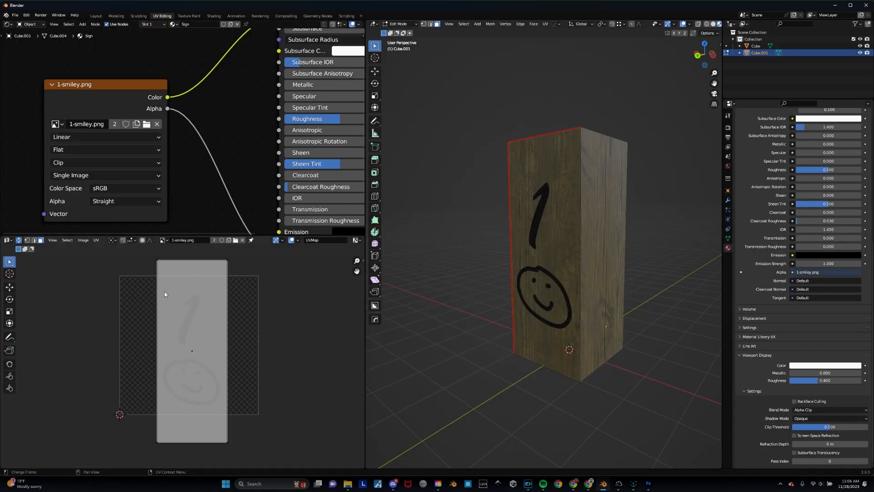
{"action": "left_click", "coordinate": [194, 337]}
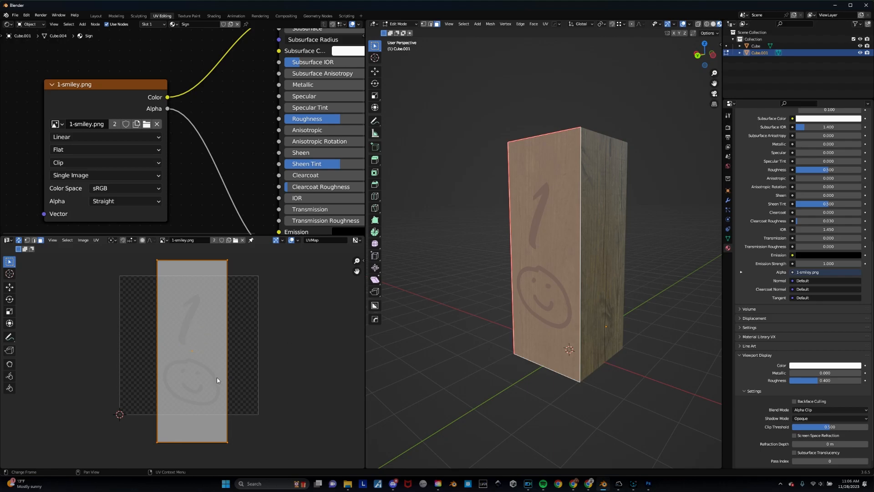
{"action": "key", "text": "g"}
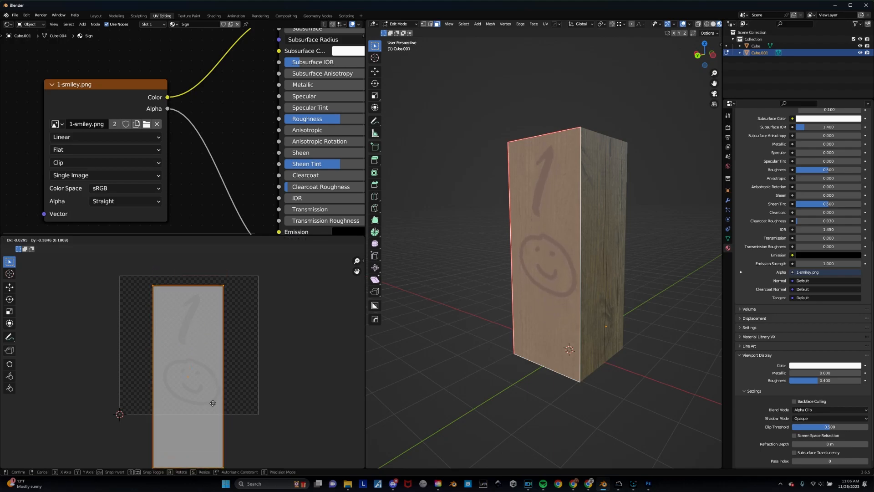
{"action": "left_click", "coordinate": [213, 404]}
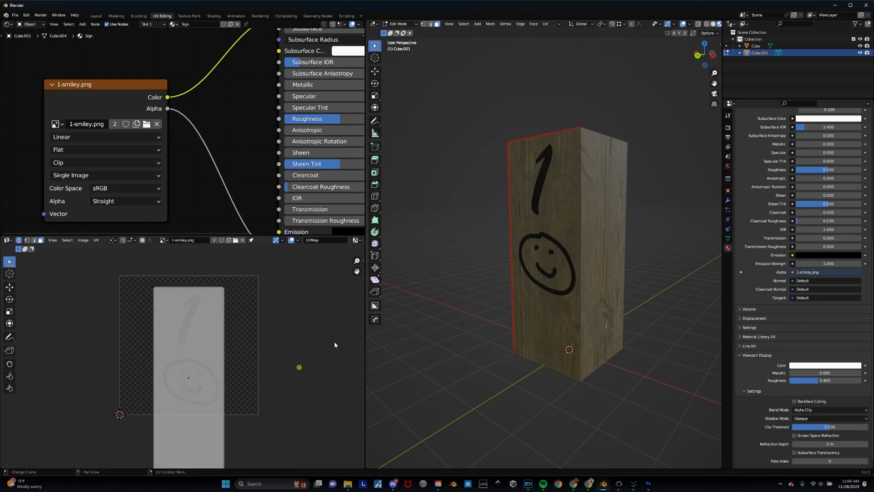
- Return to Object Mode and select both the wooden box and its sign panel
{"action": "middle_click_drag", "start_coordinate": [501, 296], "coordinate": [604, 240]}
{"action": "middle_click_drag", "start_coordinate": [674, 305], "coordinate": [561, 319]}
{"action": "middle_click_drag", "start_coordinate": [547, 243], "coordinate": [564, 282]}
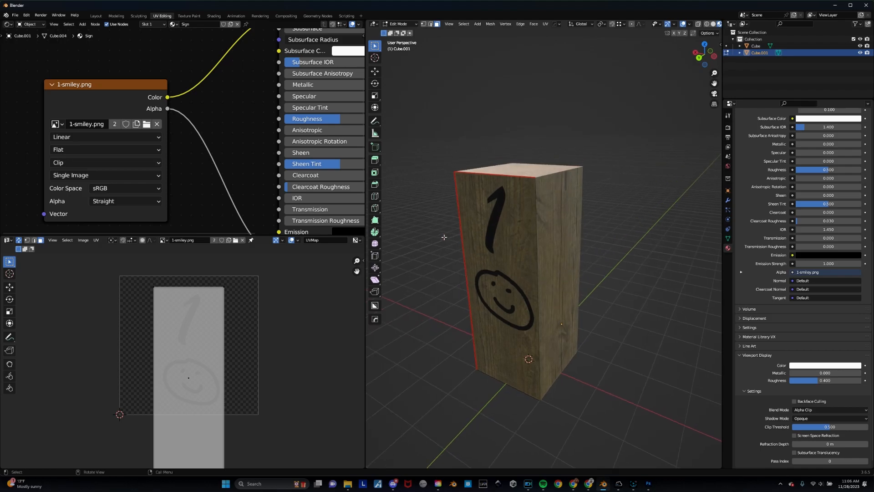
{"action": "key", "text": "Tab"}
{"action": "left_click", "coordinate": [433, 227]}
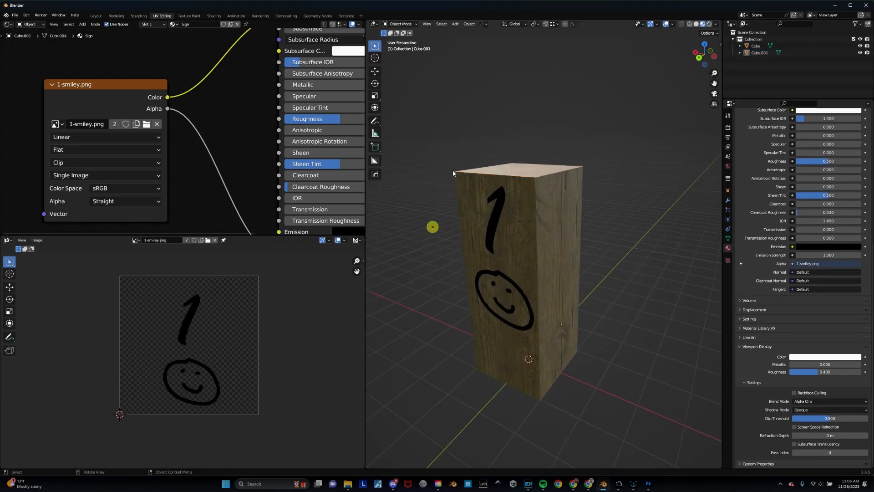
{"action": "left_click_drag", "start_coordinate": [418, 107], "coordinate": [669, 439]}
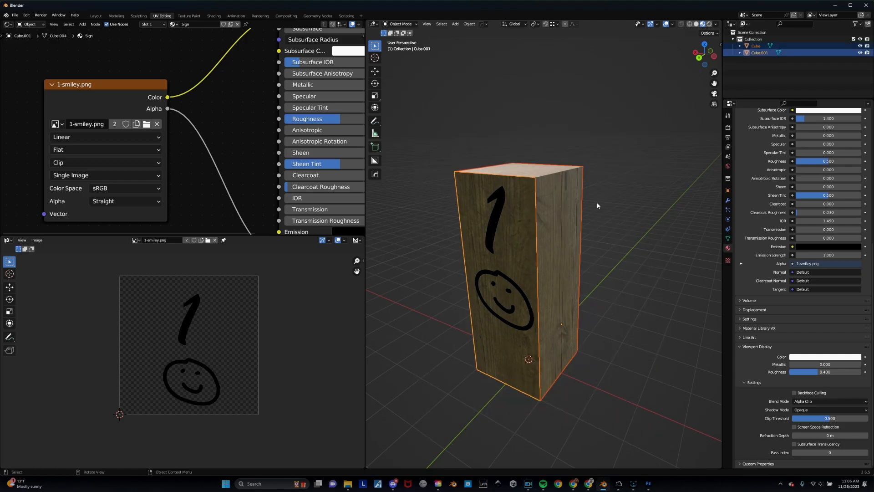
- Examine the wooden box and its sign panel from several angles, deselecting both objects
{"action": "middle_click_drag", "start_coordinate": [507, 230], "coordinate": [549, 244]}
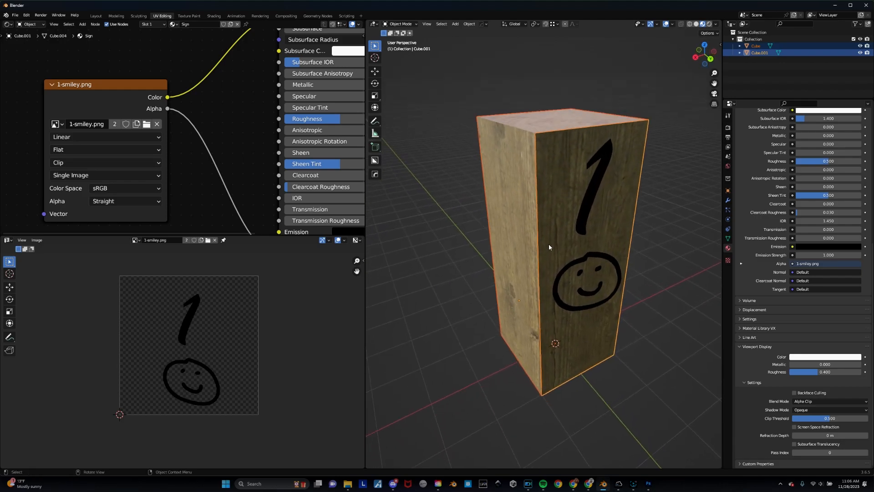
{"action": "middle_click_drag", "start_coordinate": [548, 244], "coordinate": [593, 266]}
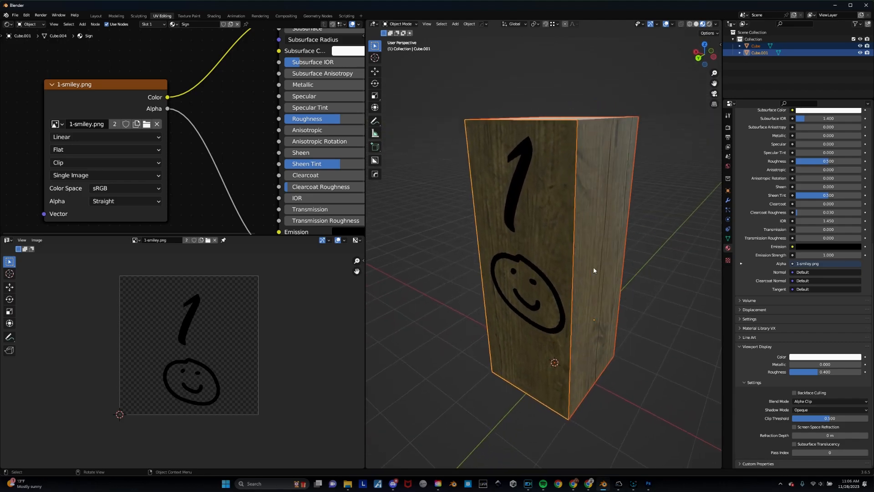
{"action": "left_click", "coordinate": [661, 284]}
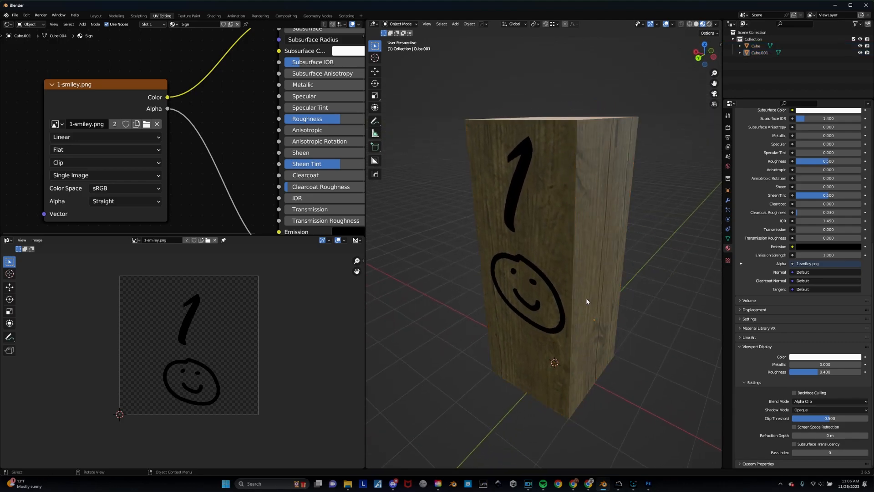
{"action": "middle_click_drag", "start_coordinate": [493, 285], "coordinate": [555, 279]}
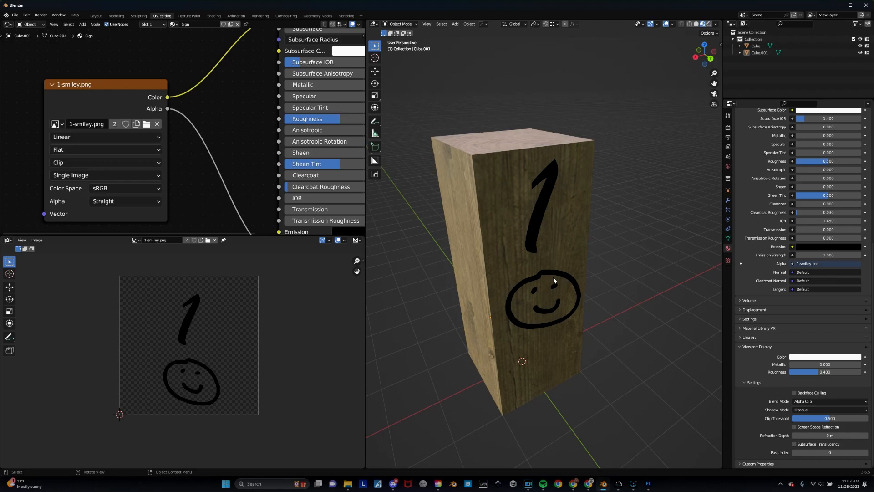
{"action": "middle_click_drag", "start_coordinate": [586, 266], "coordinate": [521, 268]}
{"action": "middle_click_drag", "start_coordinate": [433, 239], "coordinate": [578, 202]}
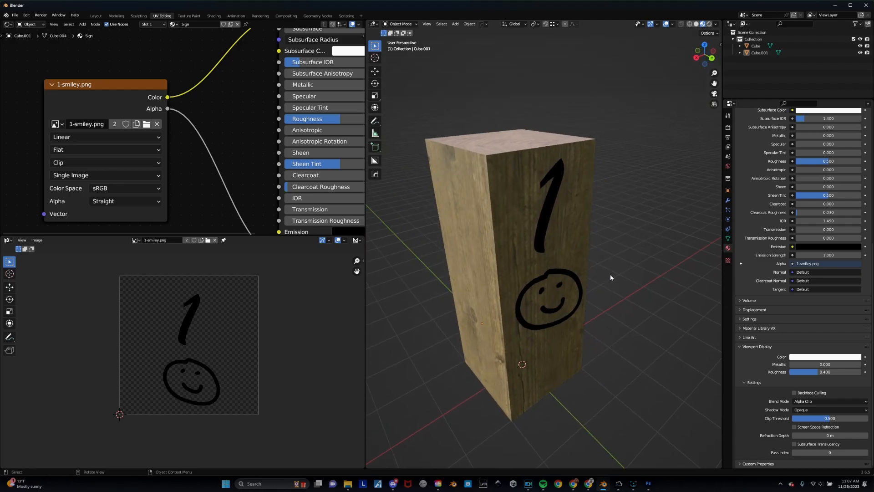